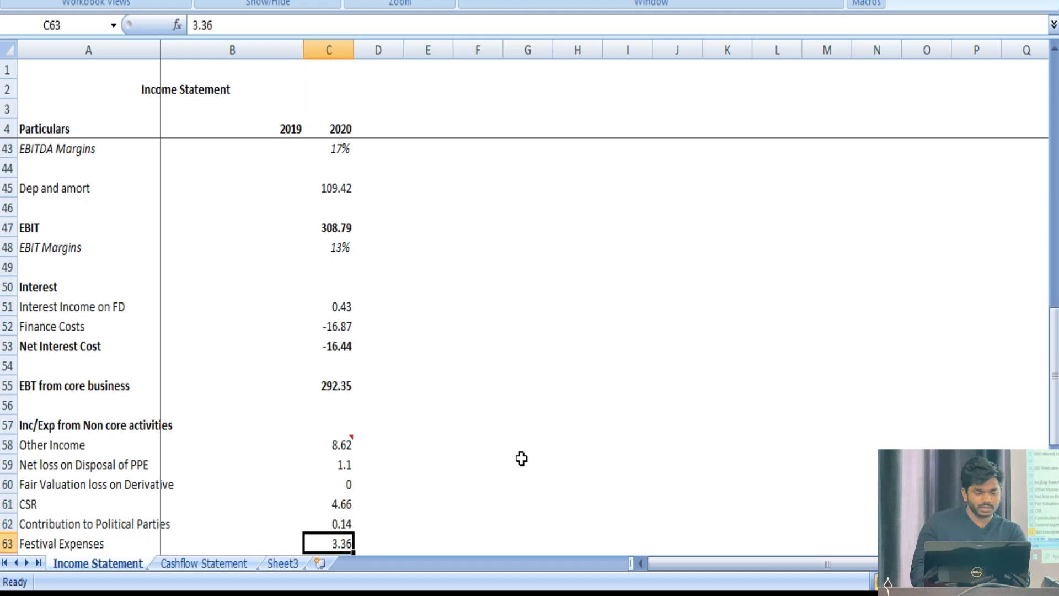
Compare Total EBT in the income statement with Profit Before Tax in the annual report's Statement of Cash Flows
key(Up)
key(Up)
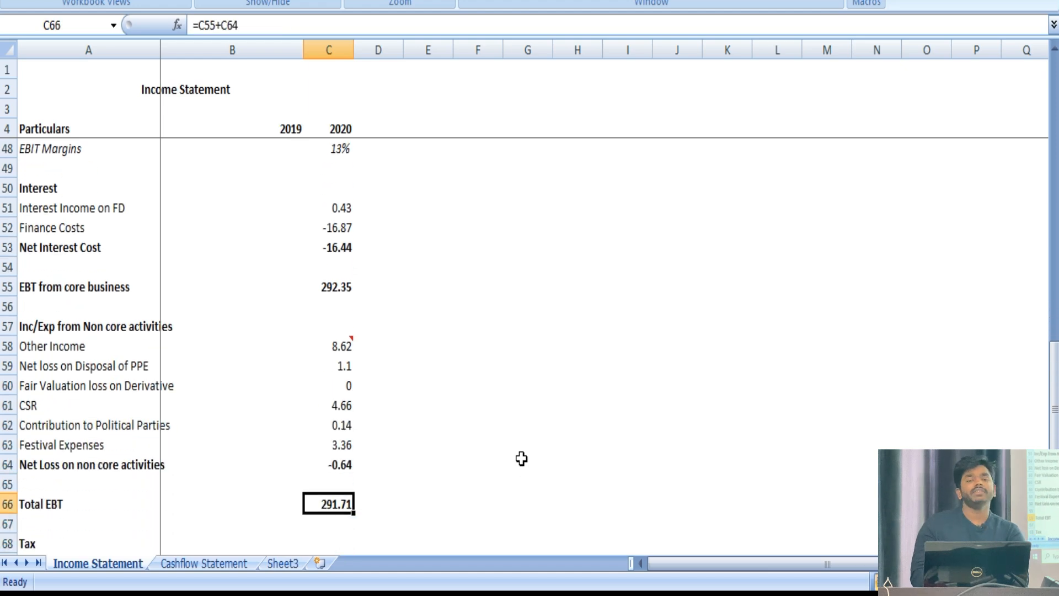
key(alt+Tab)
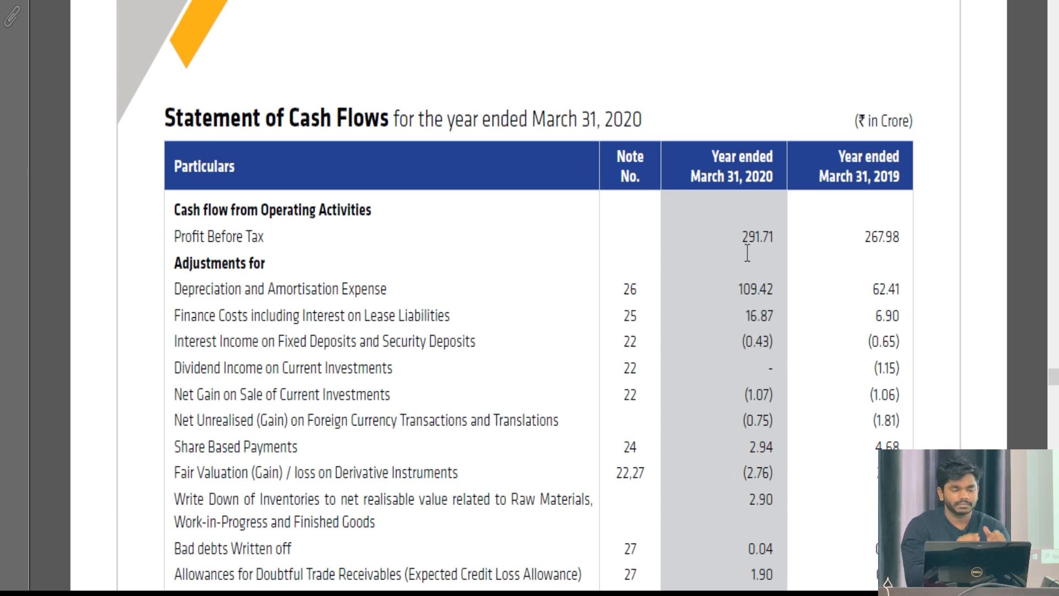
click(607, 593)
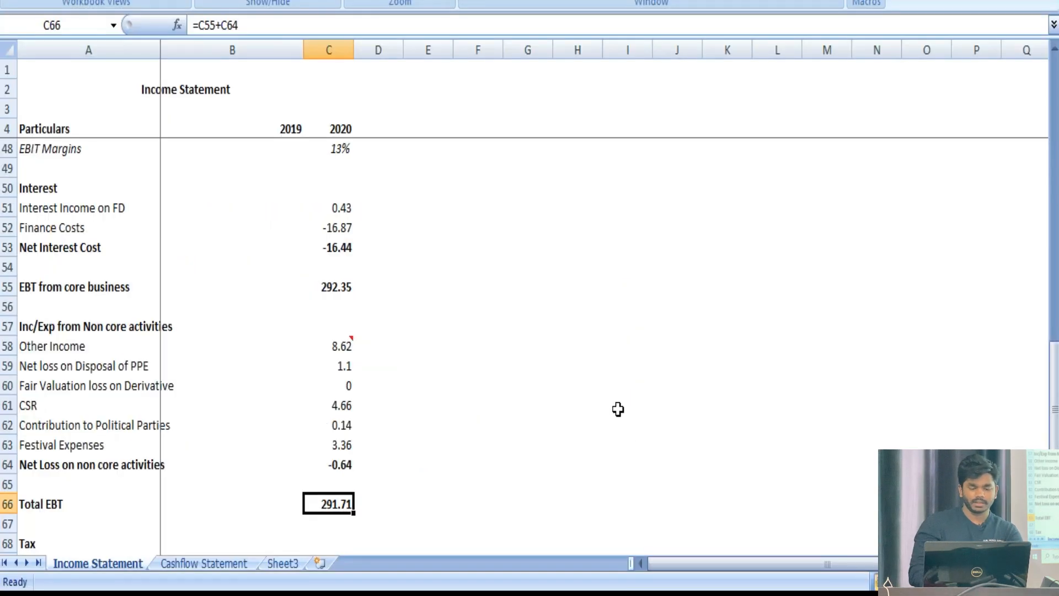
Open the Cashflow Statement sheet and check its Particulars and year headings in row 4
key(ctrl+Page_Down)
key(Right)
key(Right)
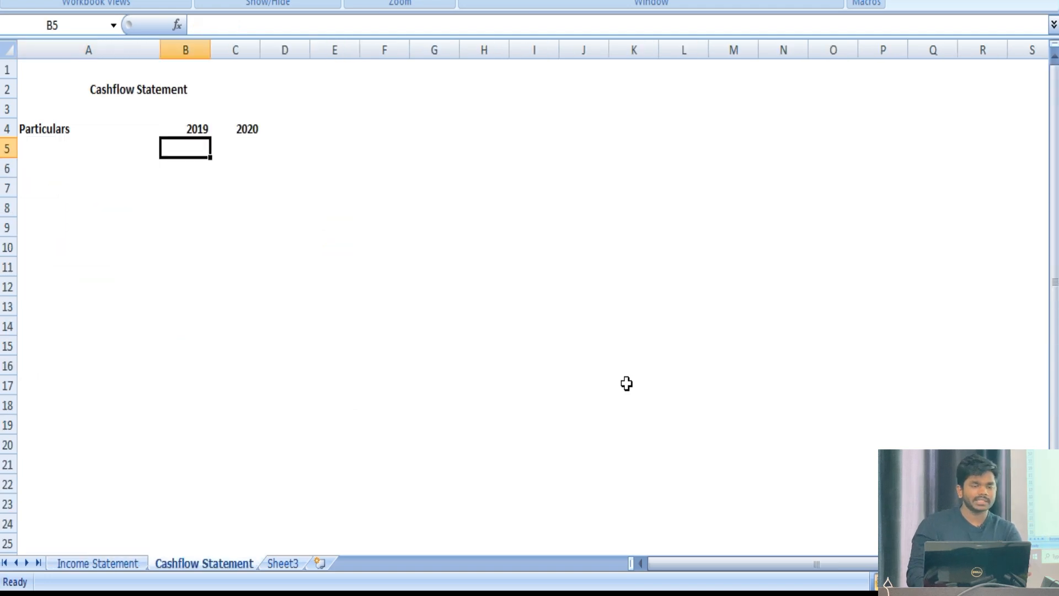
key(Left)
key(Up)
key(Left)
key(Right)
key(Right)
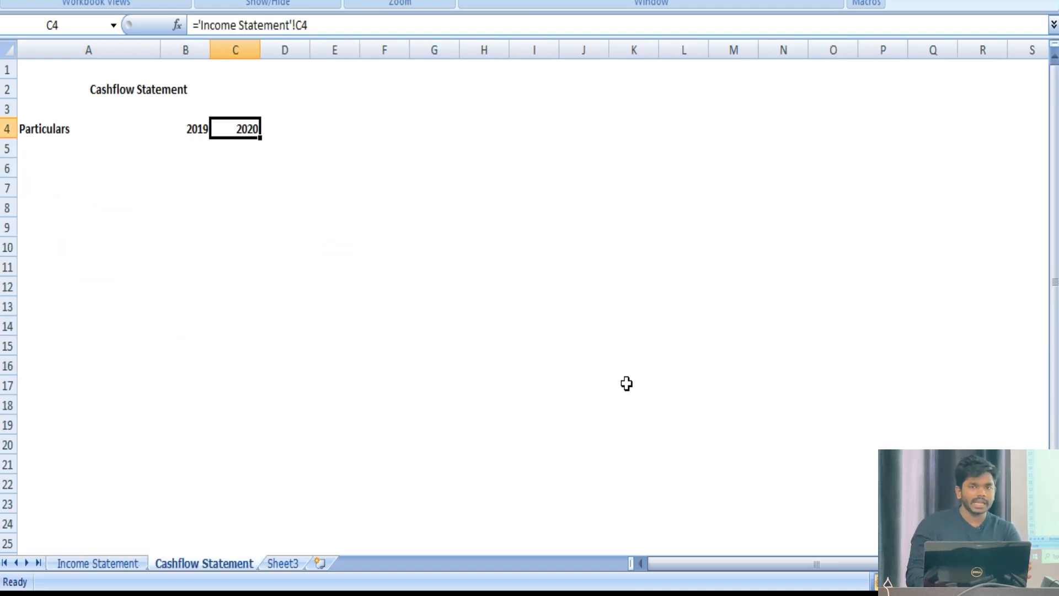
Start a scratch example beside the cash flow table with the labels EBT in H8 and Net Income in J8
key(Right)
key(Down)
key(Right)
key(Down)
key(Right)
key(Right)
key(Down)
key(Right)
key(Down)
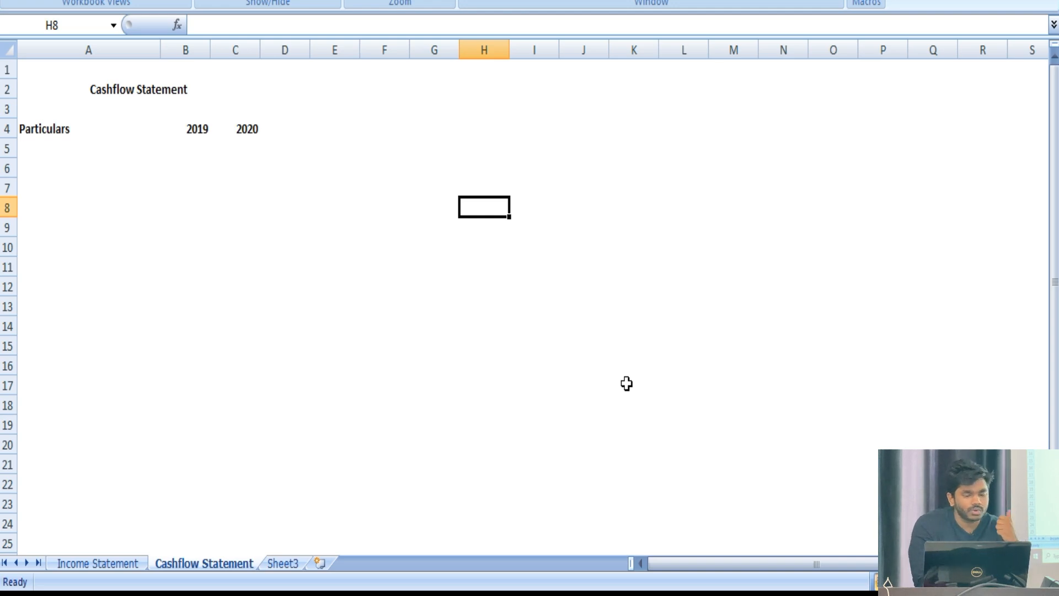
text(EBT)
key(Right)
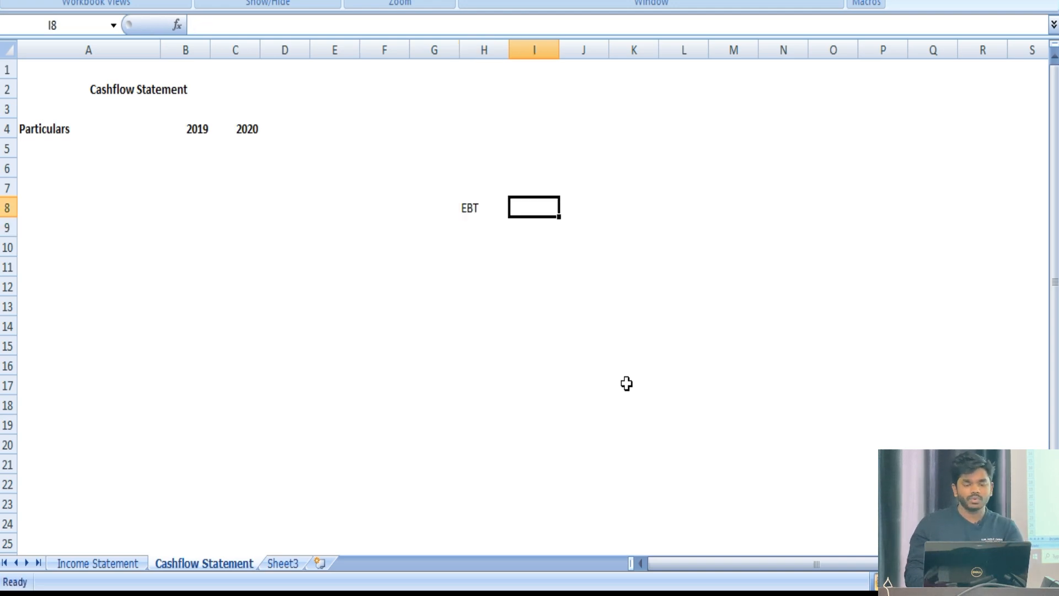
key(Right)
text(Net Income)
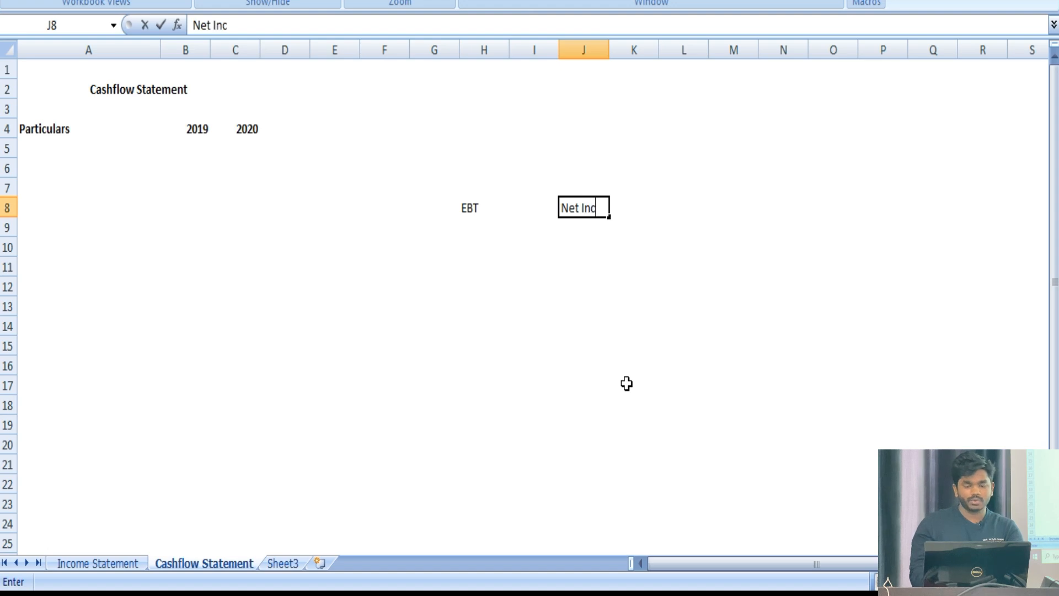
key(Return)
Enter 100 in I8 for EBT and insert a blank column before the Net Income label
key(Up)
key(Left)
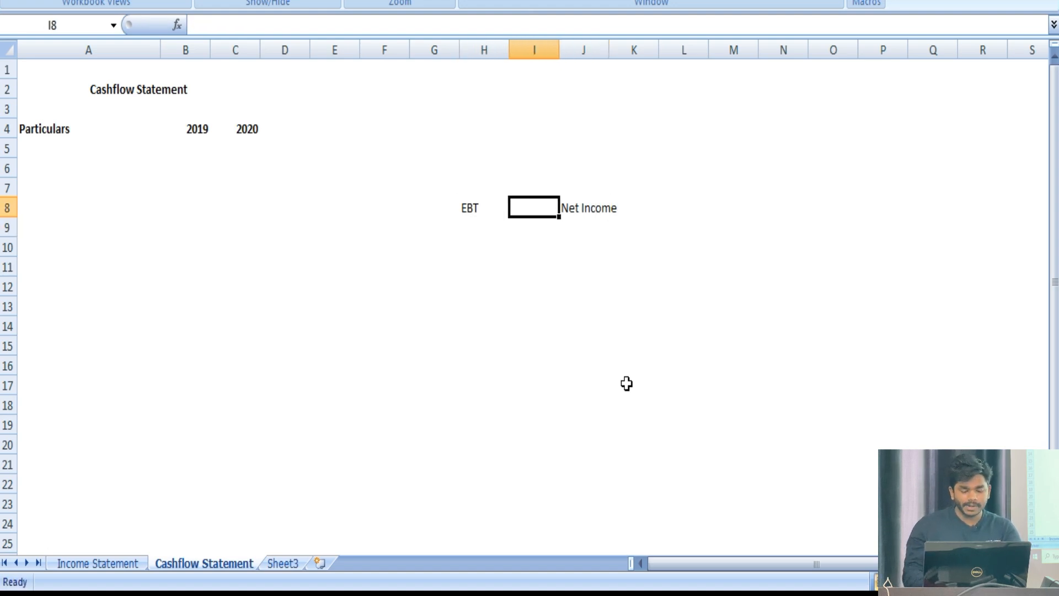
text(100)
key(Return)
key(Up)
key(Right)
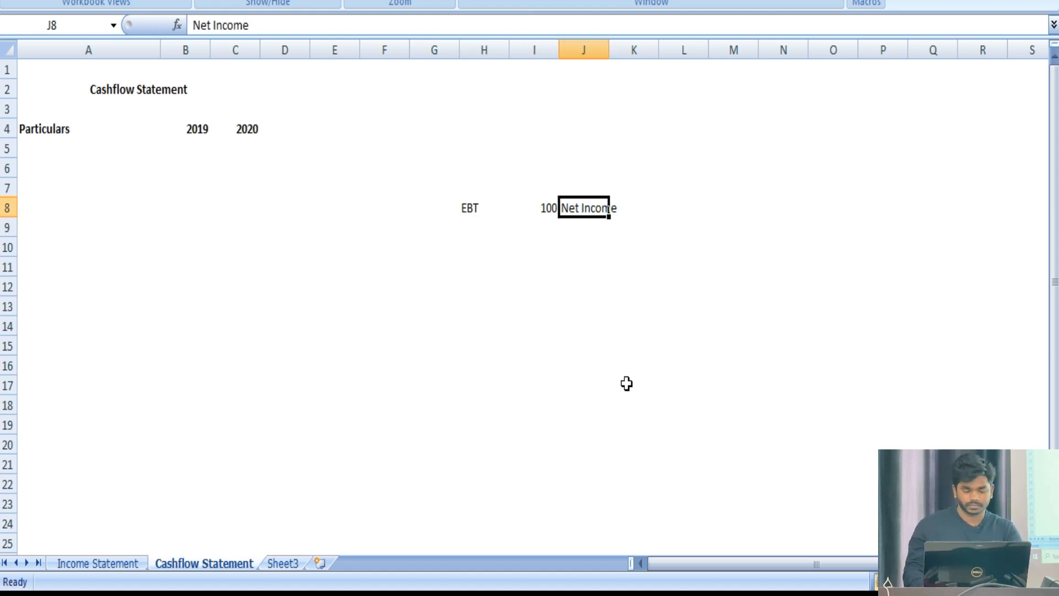
key(ctrl+space)
key(ctrl+shift+plus)
key(Right)
key(Right)
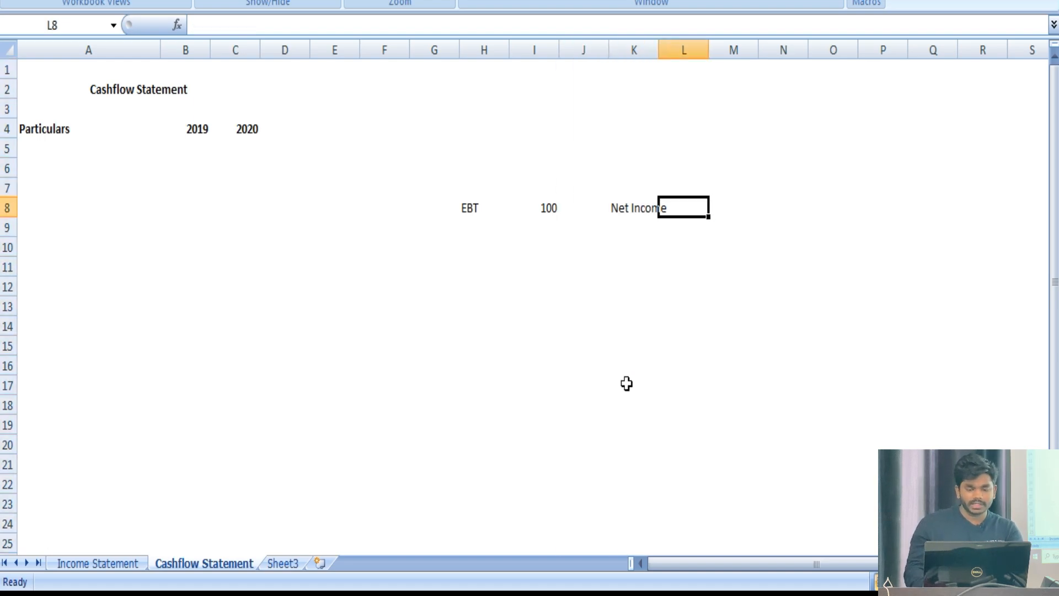
Add an EBT row above Net Income, with the label in K6 and 100 in L6
key(Left)
key(Up)
key(Up)
text(EBT)
key(Return)
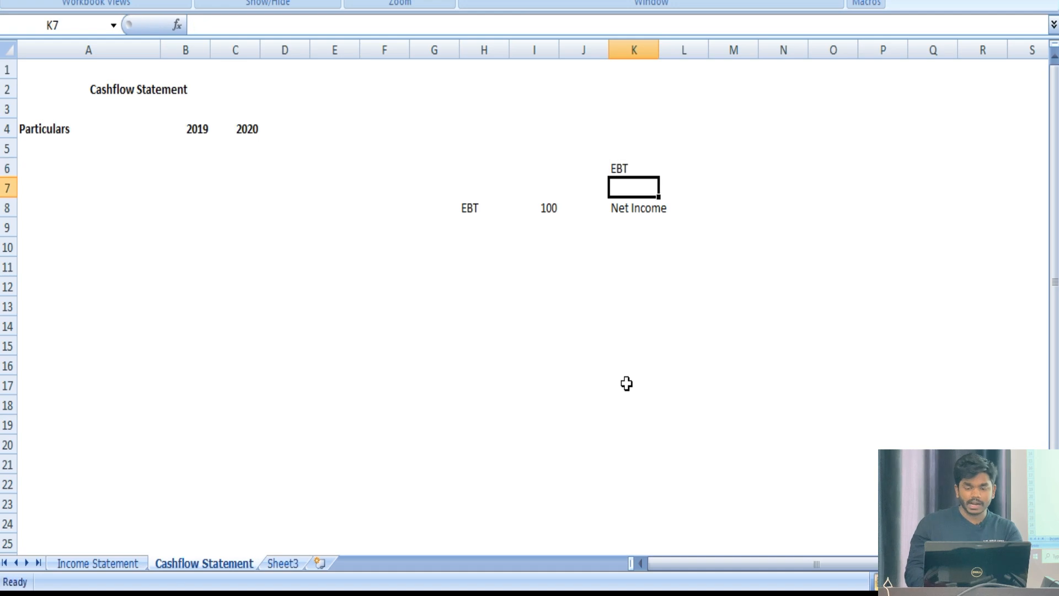
key(Up)
key(Right)
text(100)
key(Return)
key(Left)
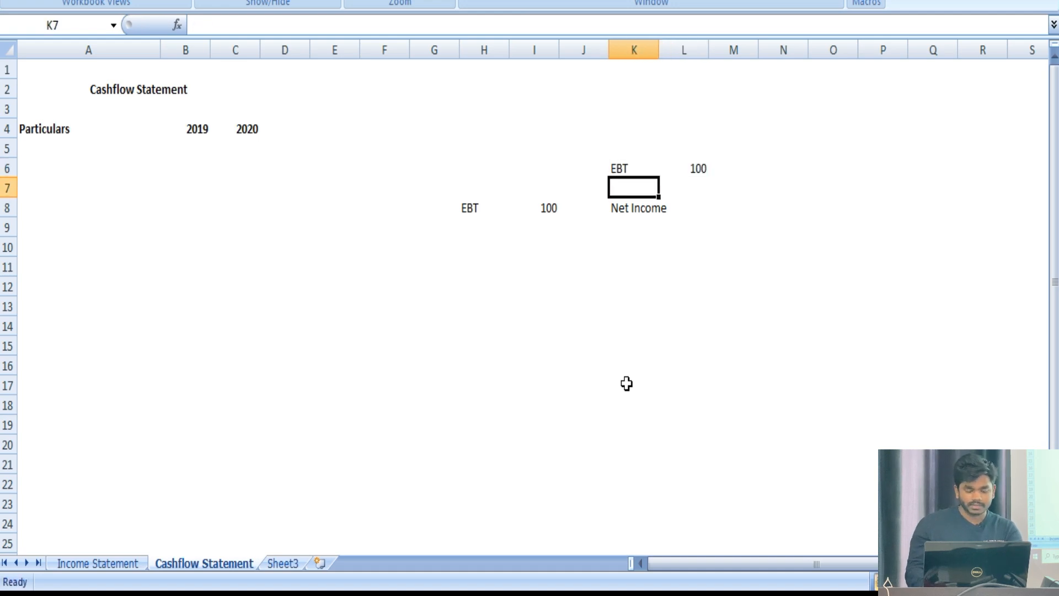
Add a Tax row to the example, with the label in K7 and 10 in L7
text(Tax)
key(Tab)
text(10)
key(Return)
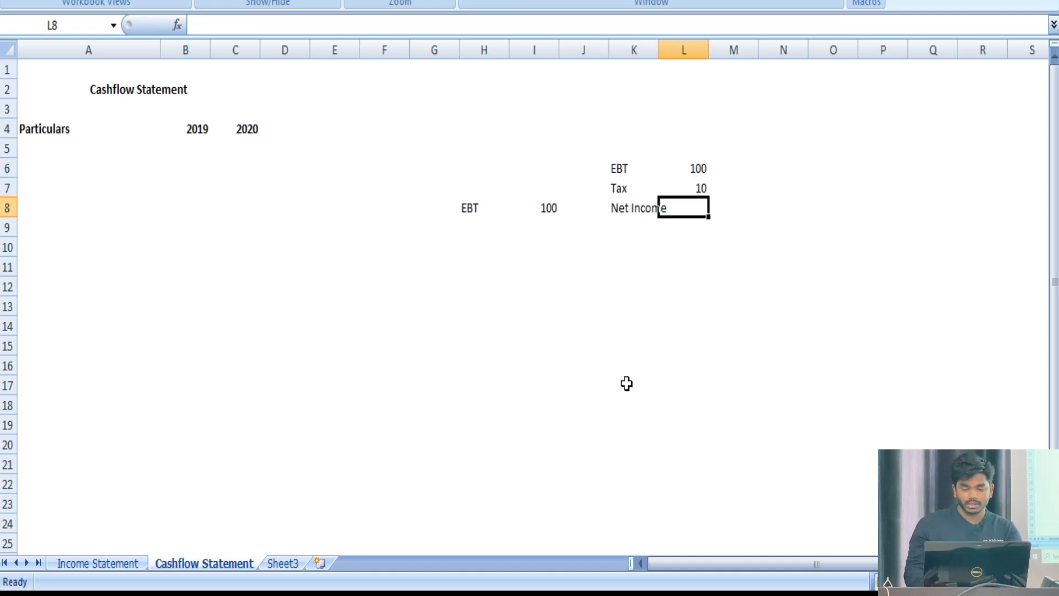
Calculate the example's Net Income in L8 as EBT minus Tax with the formula =L6-L7
text(=)
key(Up)
key(Up)
text(-)
key(Up)
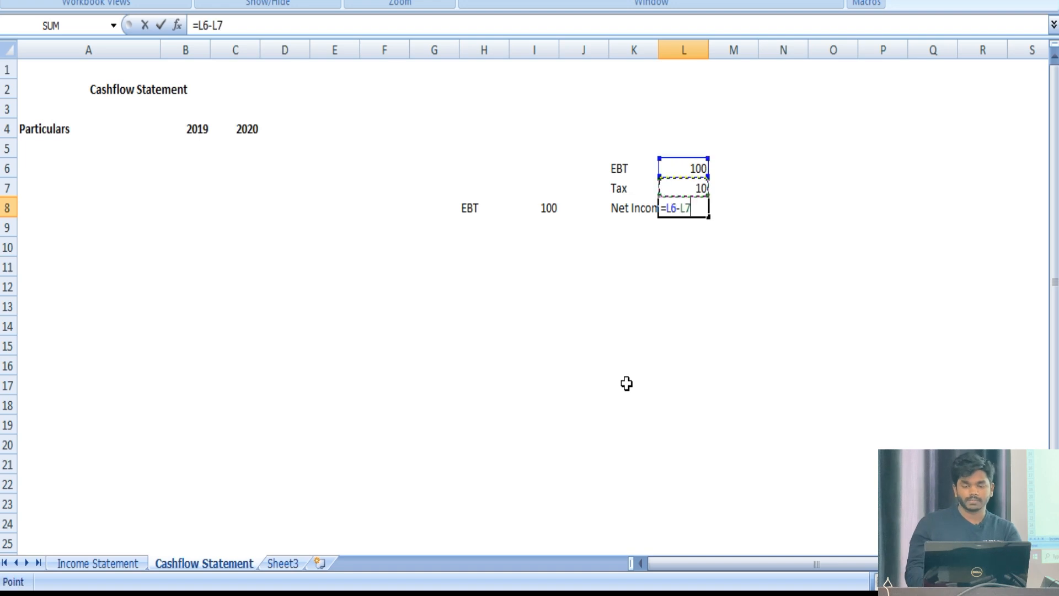
key(Return)
key(Up)
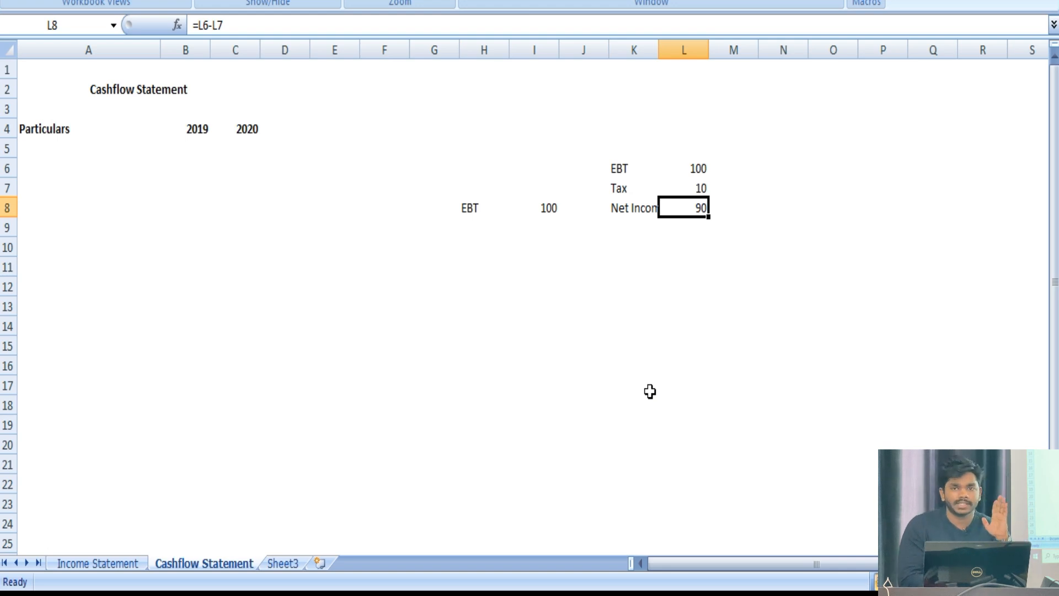
Compare the EBT starting point in row 8 with the Tax line of the Net Income example
key(Left)
key(Left)
key(Left)
key(Left)
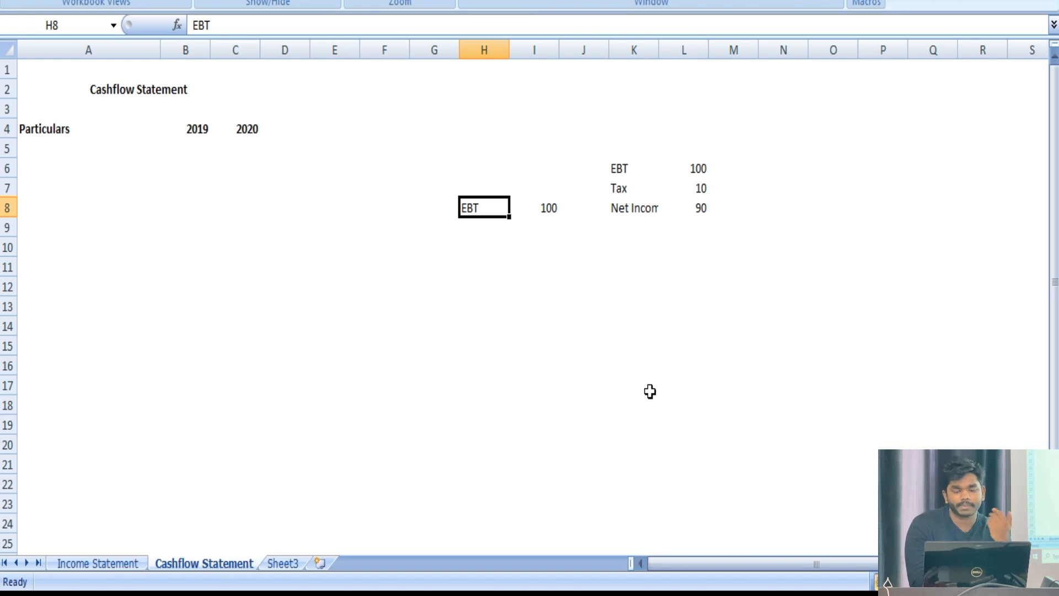
key(Up)
key(Right)
key(Right)
key(Right)
key(Right)
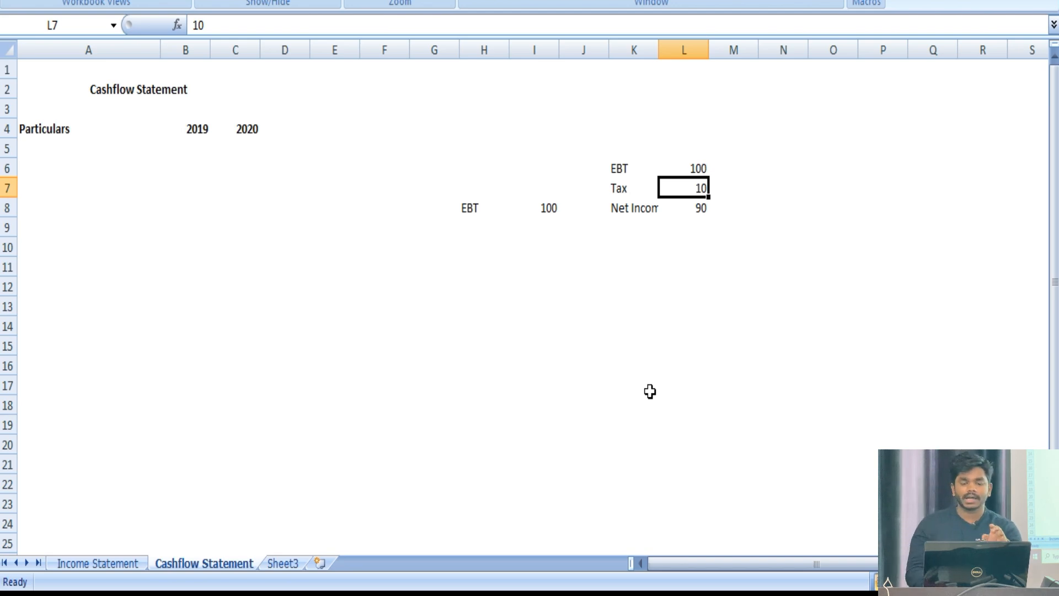
key(Left)
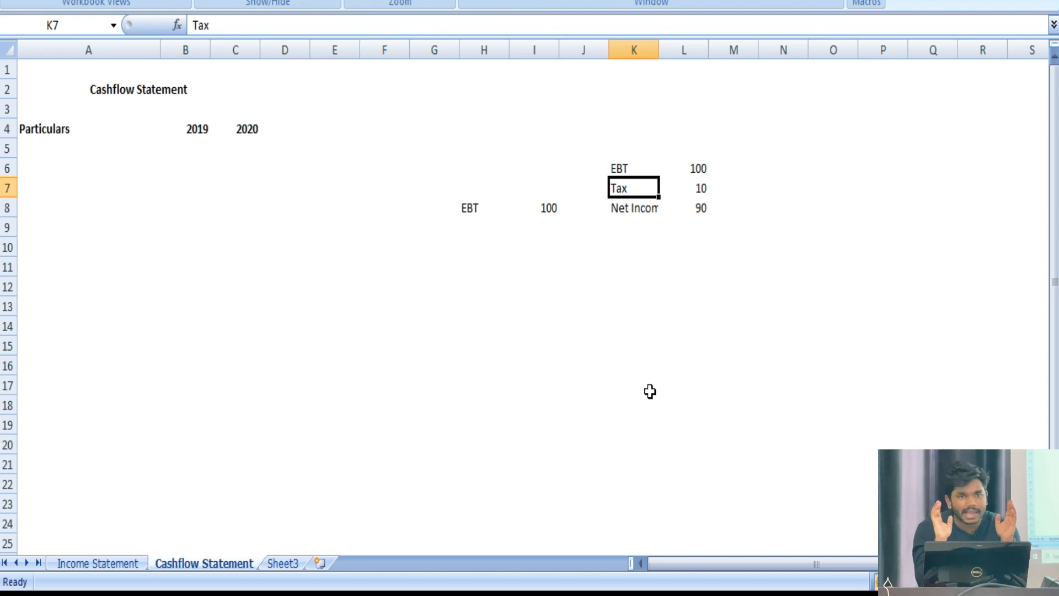
Switch to the annual report and examine the tax expense in the profit and loss statement and the taxes paid in the cash flow statement
key(alt+Tab)
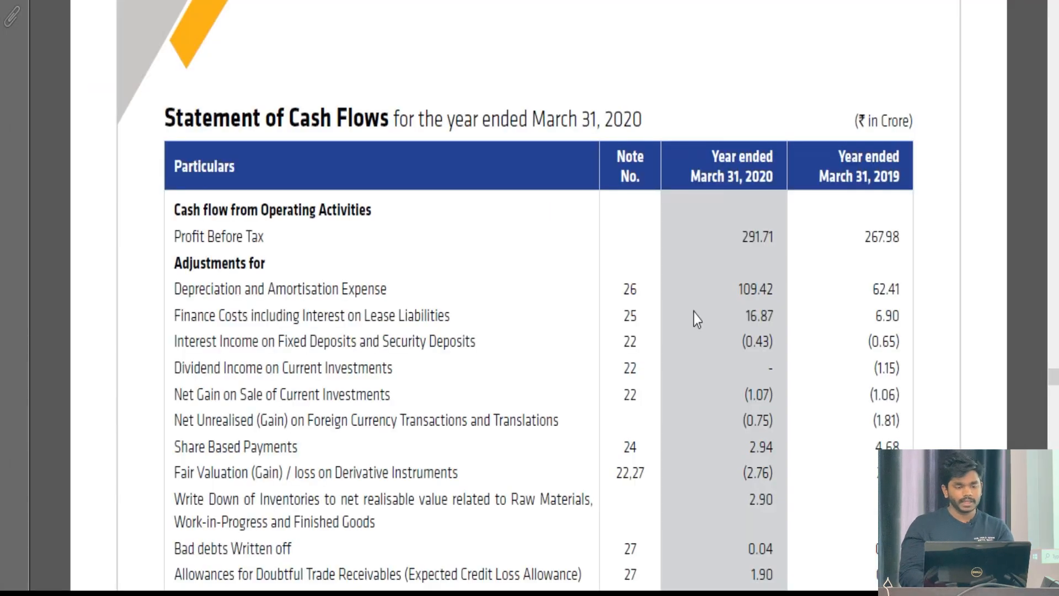
scroll(684, 415, up, 15)
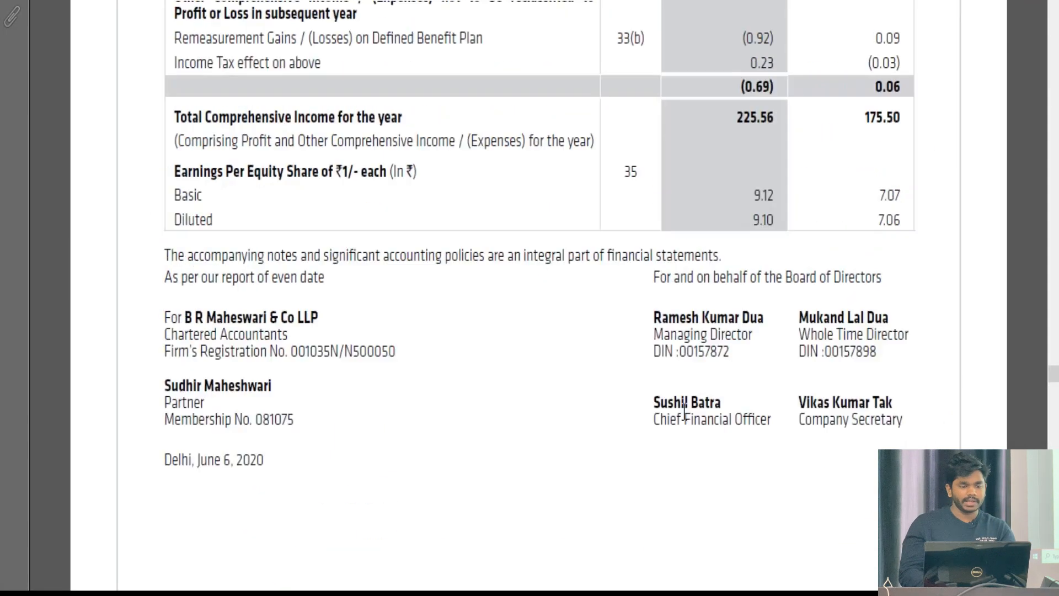
scroll(684, 416, up, 5)
scroll(684, 415, down, 10)
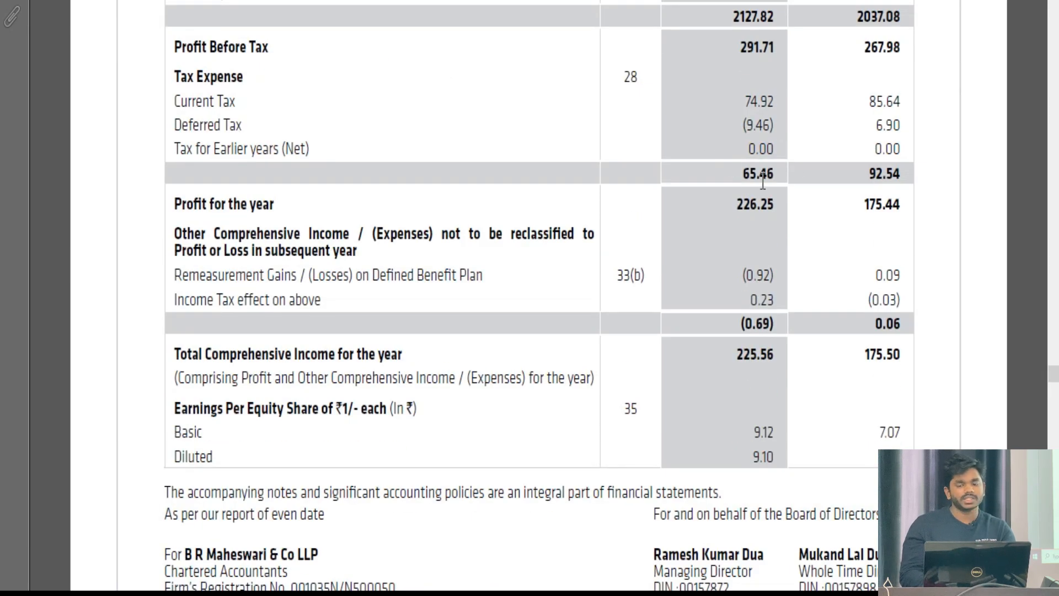
scroll(762, 335, down, 15)
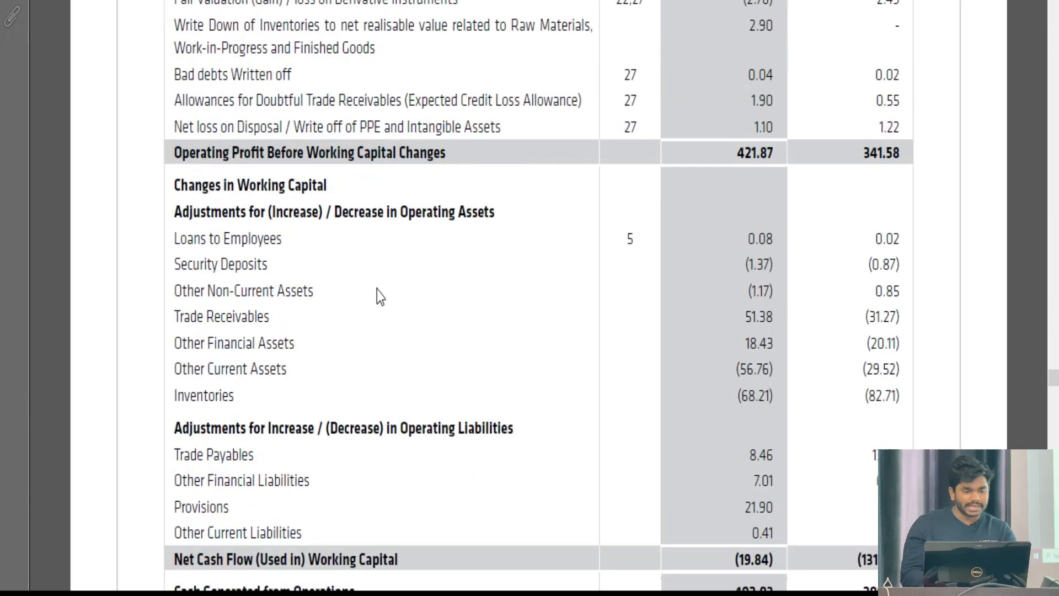
scroll(364, 284, down, 5)
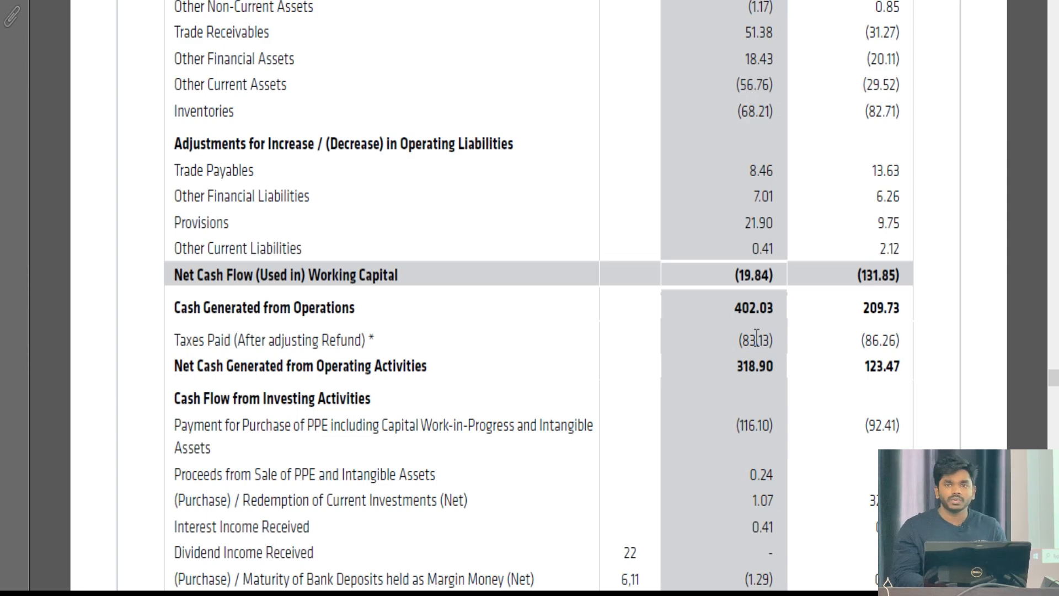
scroll(756, 336, up, 3)
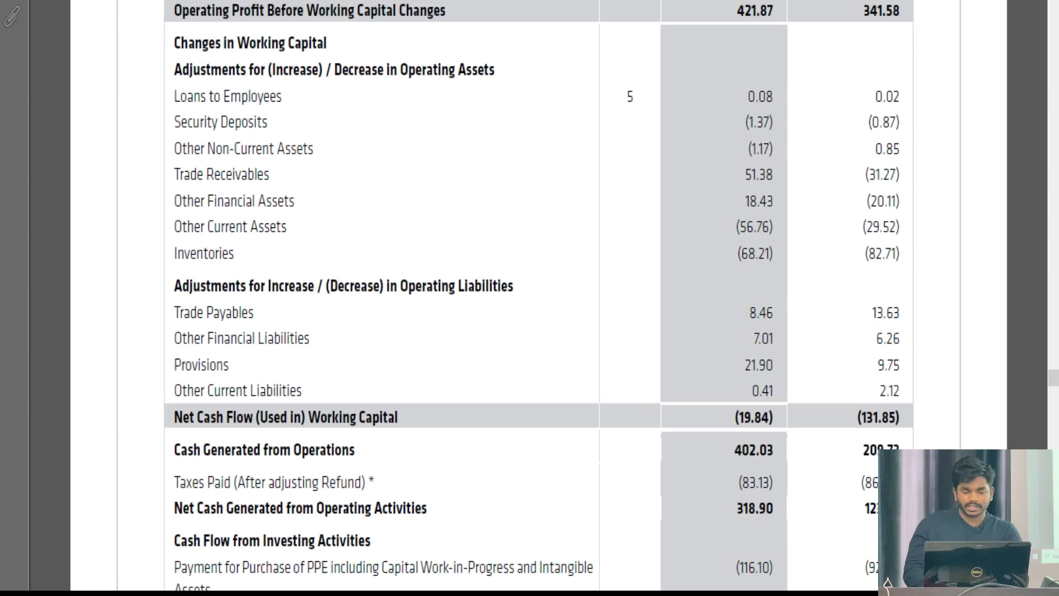
Return to the Cashflow Statement sheet and clear the EBT, Tax and Net Income example from H6:L8
key(alt+Tab)
click(629, 289)
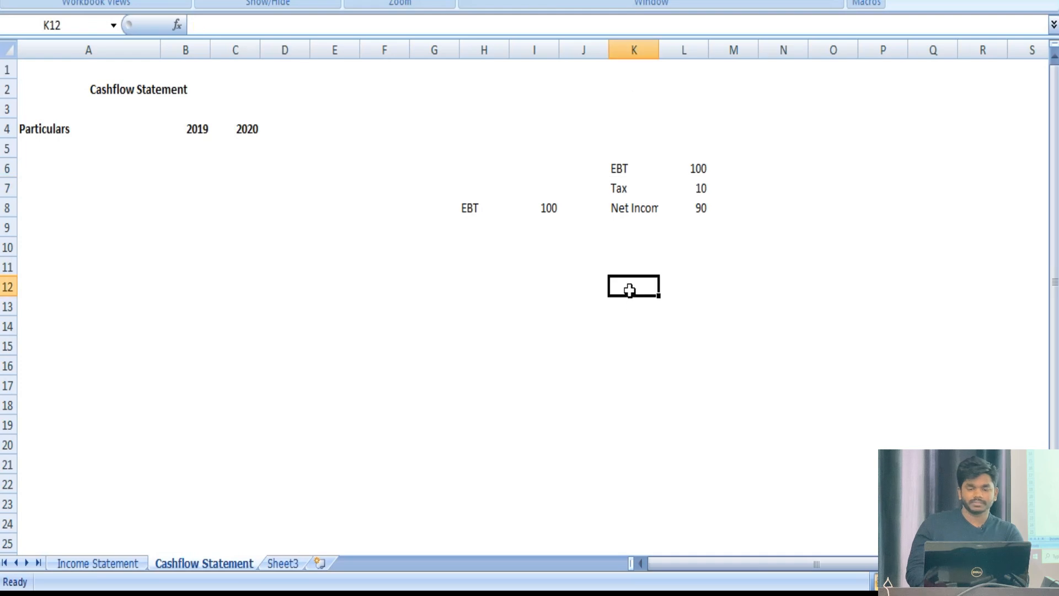
click(549, 312)
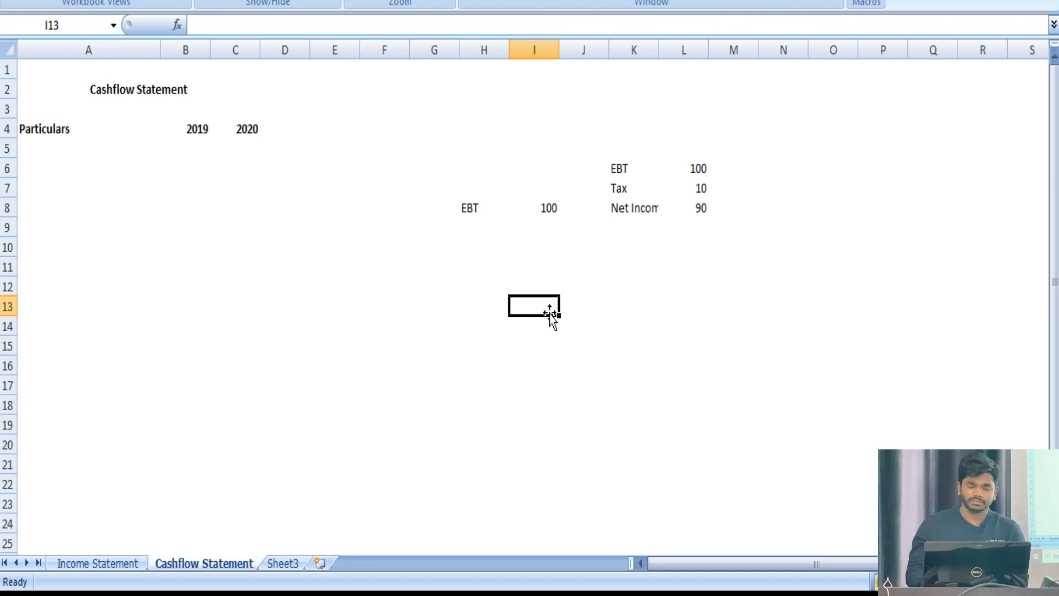
key(ctrl+Up)
key(Left)
key(Up)
key(Up)
key(shift+Right)
key(shift+Right)
key(shift+Right)
key(shift+Down)
key(shift+Down)
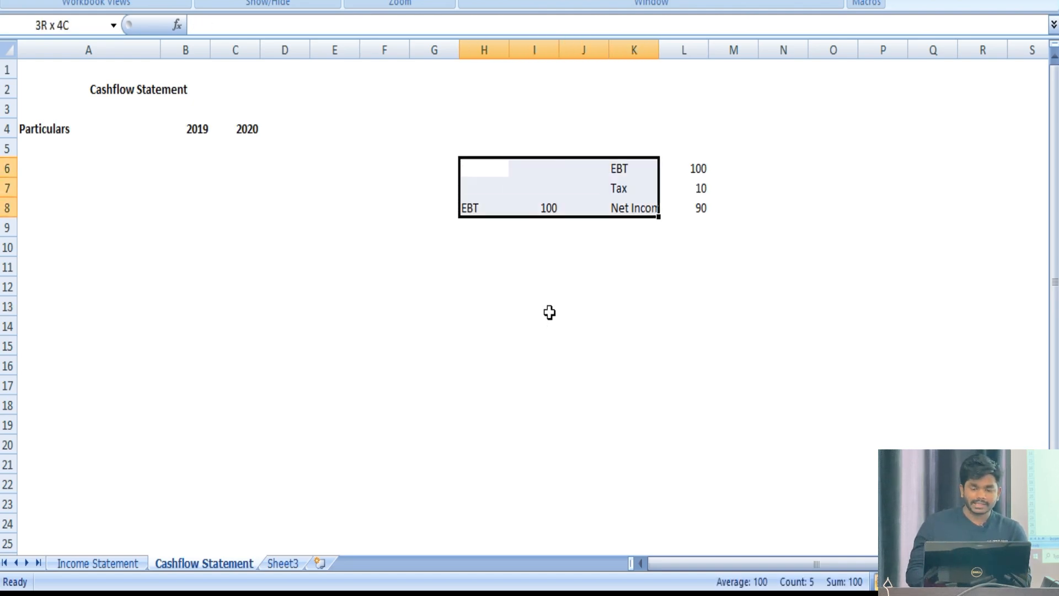
key(shift+Right)
key(Delete)
key(Left)
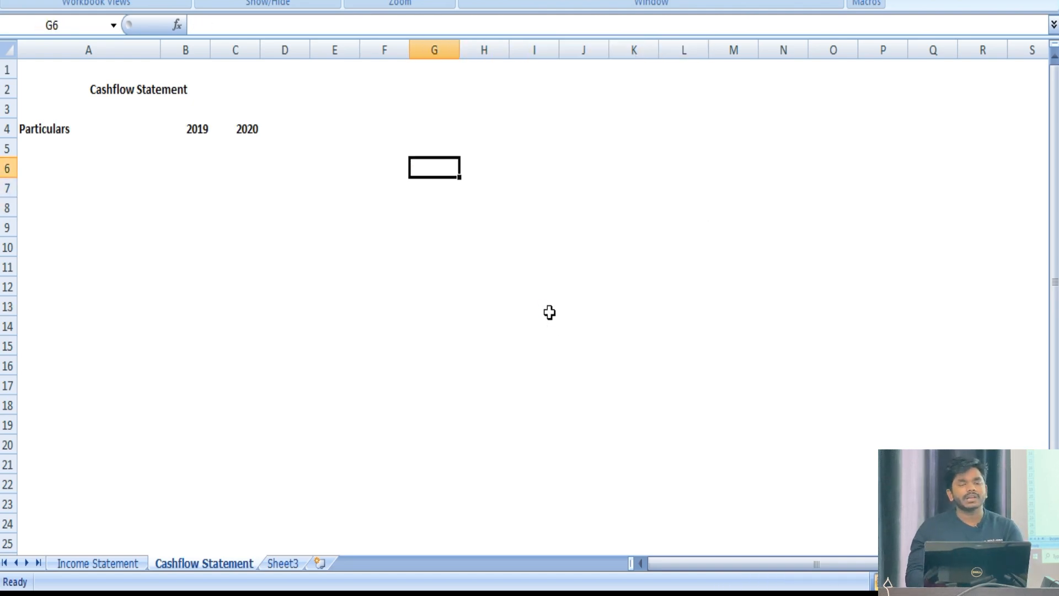
key(Left)
key(Left)
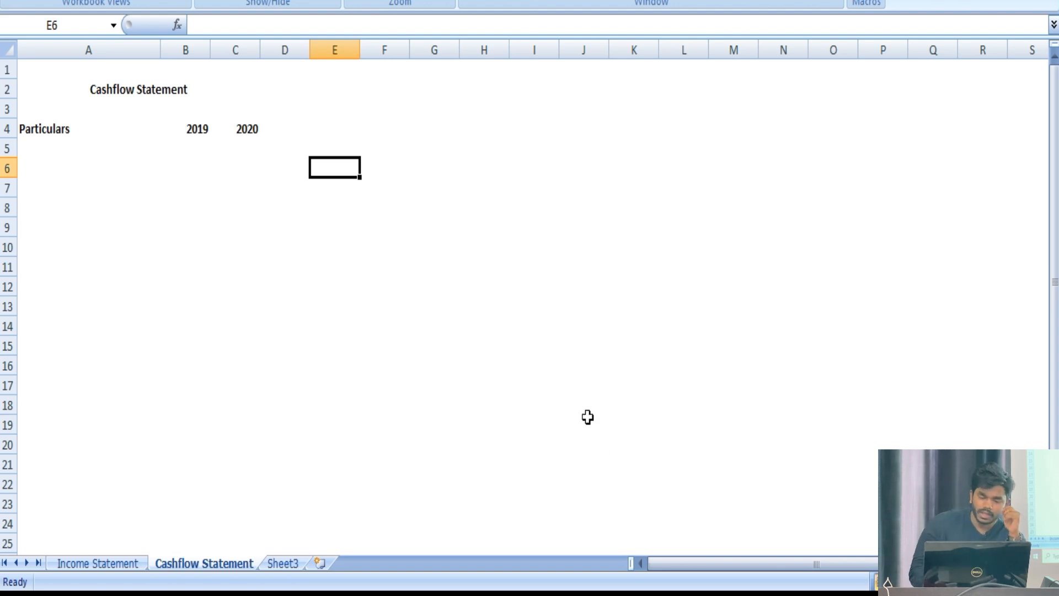
Review Profit Before Tax and its operating adjustments in the annual report's Statement of Cash Flows
click(651, 593)
scroll(479, 190, up, 10)
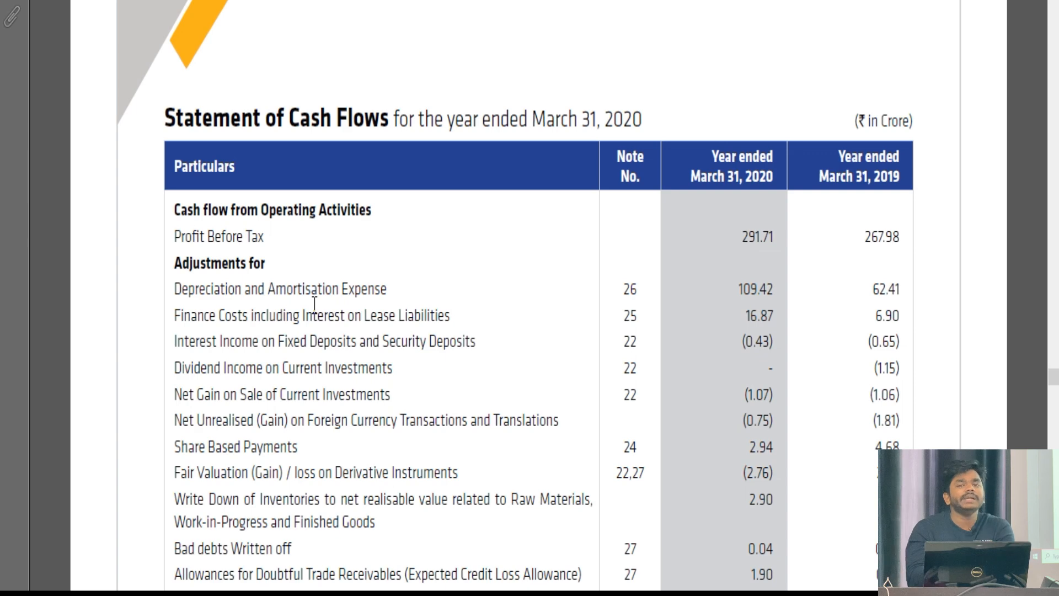
click(574, 595)
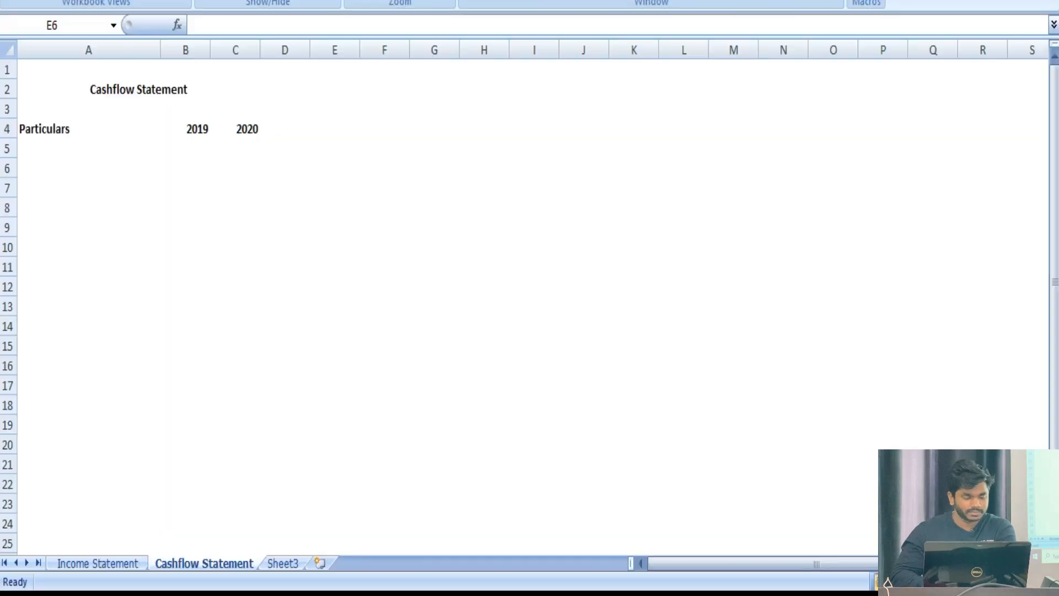
Open the Income Statement sheet and examine the 2020 lines from EBITDA through non core activities to Total EBT and Net Income
click(130, 563)
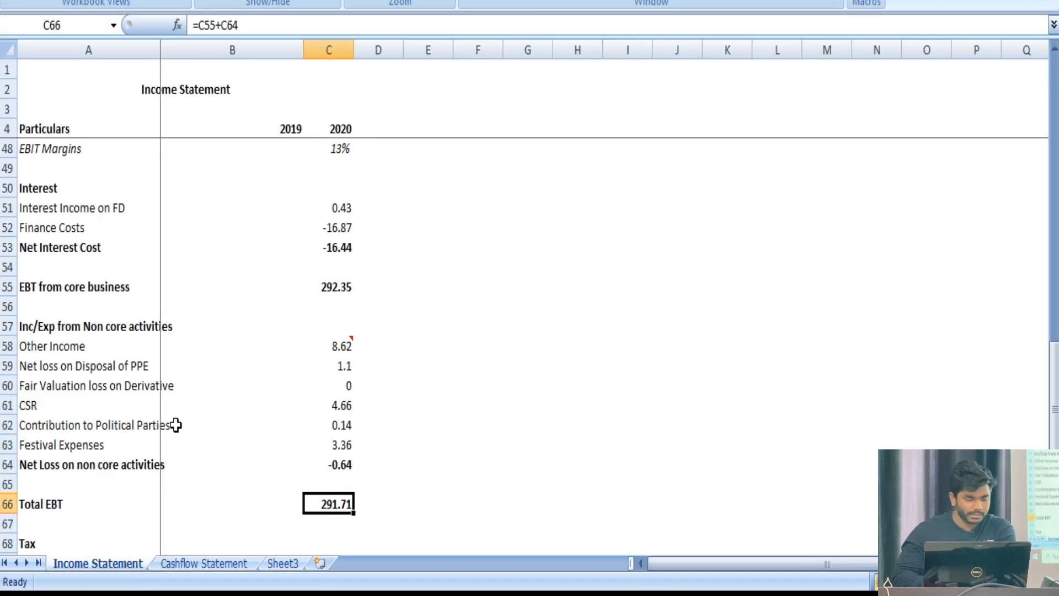
scroll(199, 389, up, 1)
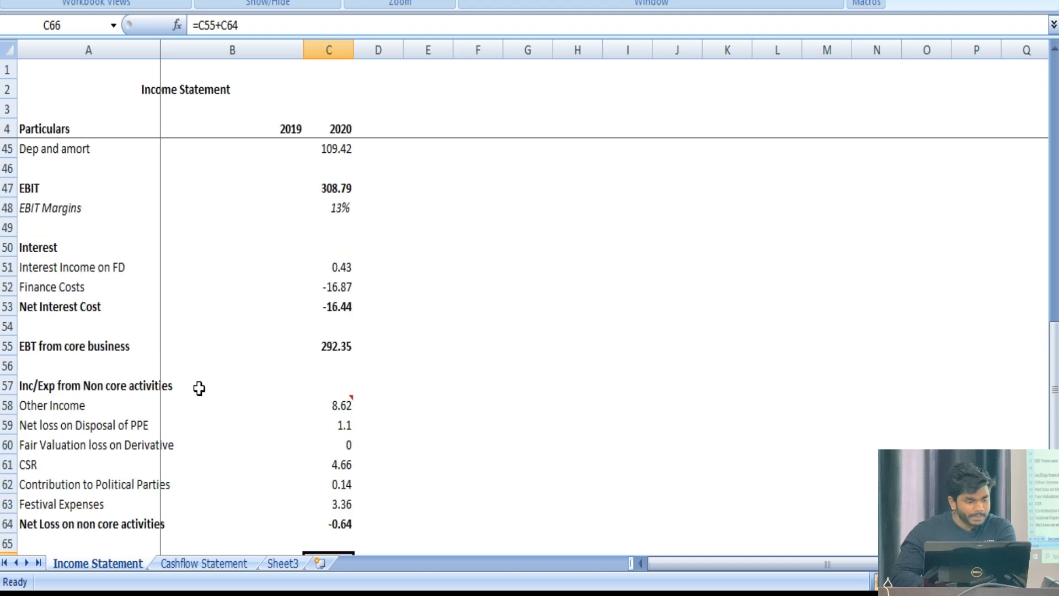
click(111, 389)
scroll(113, 391, up, 5)
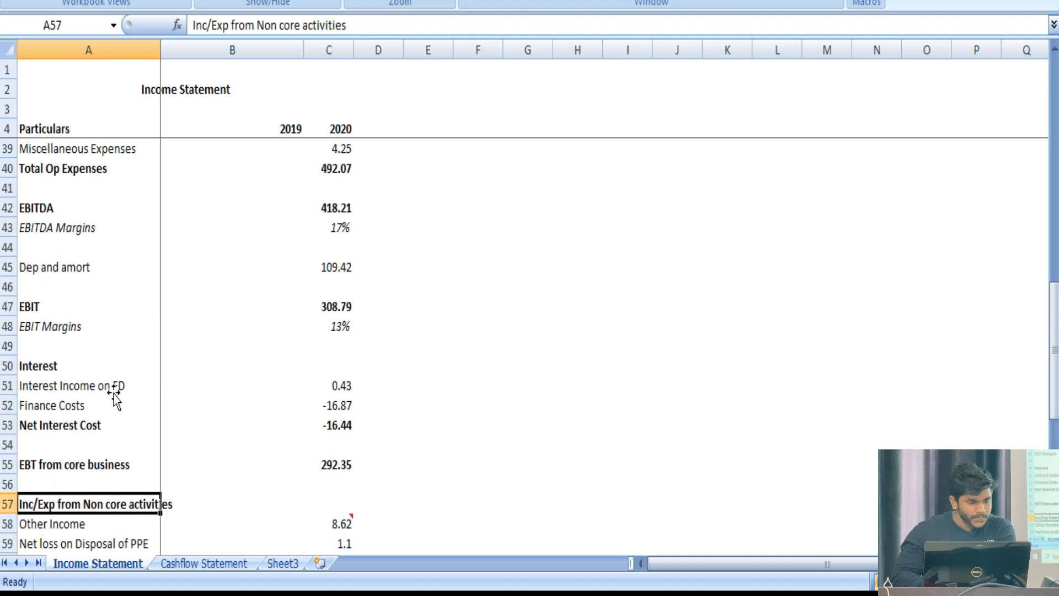
scroll(113, 392, down, 11)
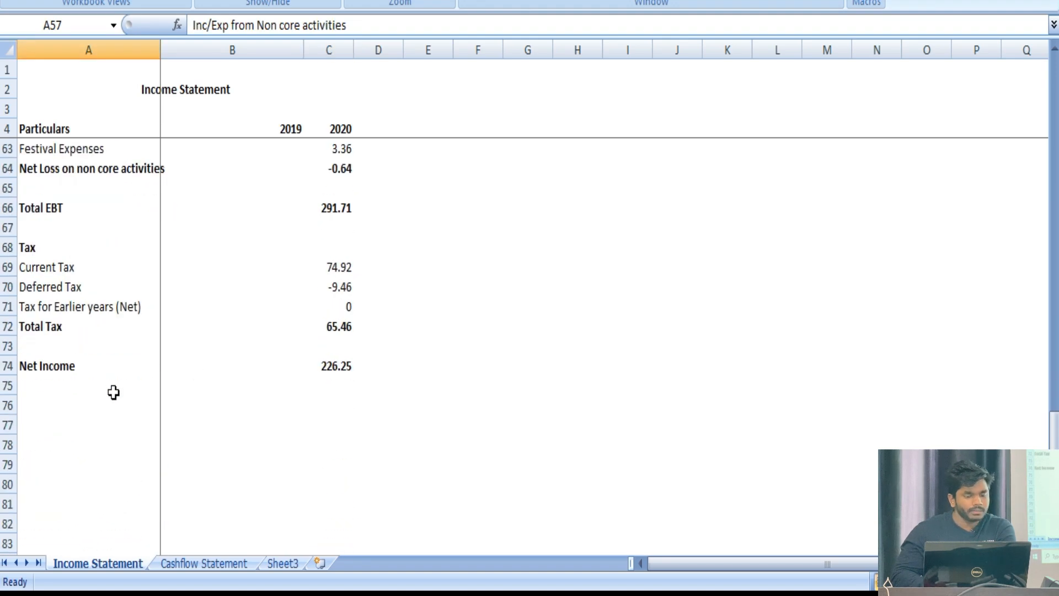
click(345, 206)
scroll(448, 232, up, 3)
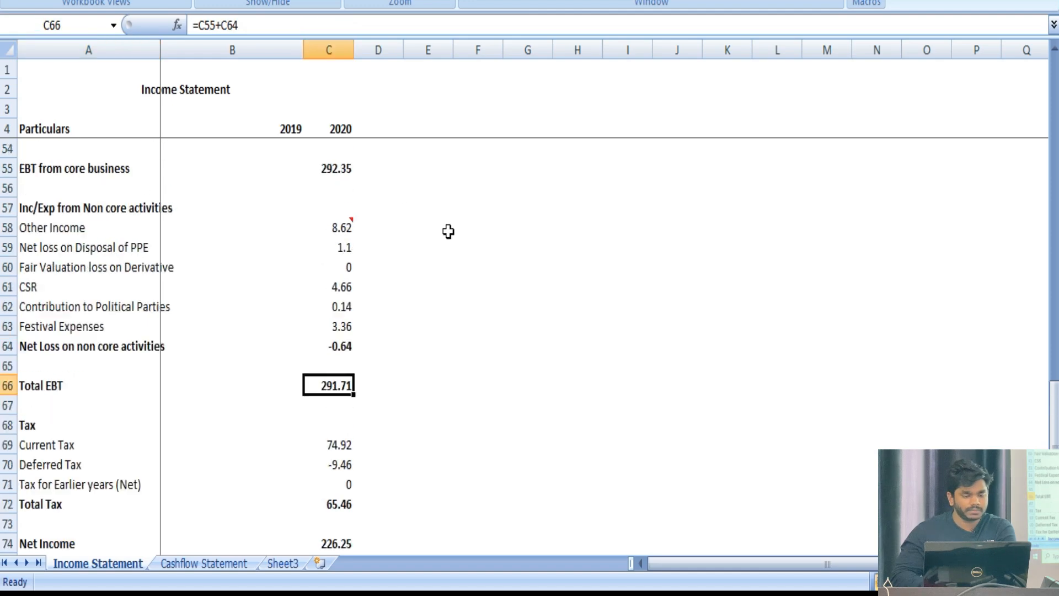
scroll(448, 231, up, 1)
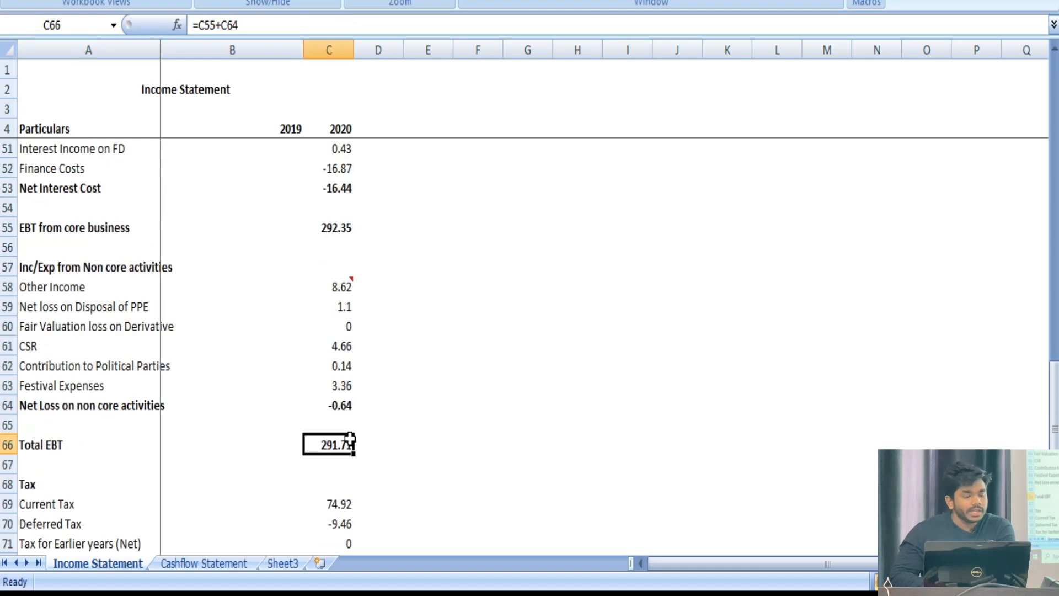
scroll(350, 439, up, 2)
scroll(350, 440, up, 1)
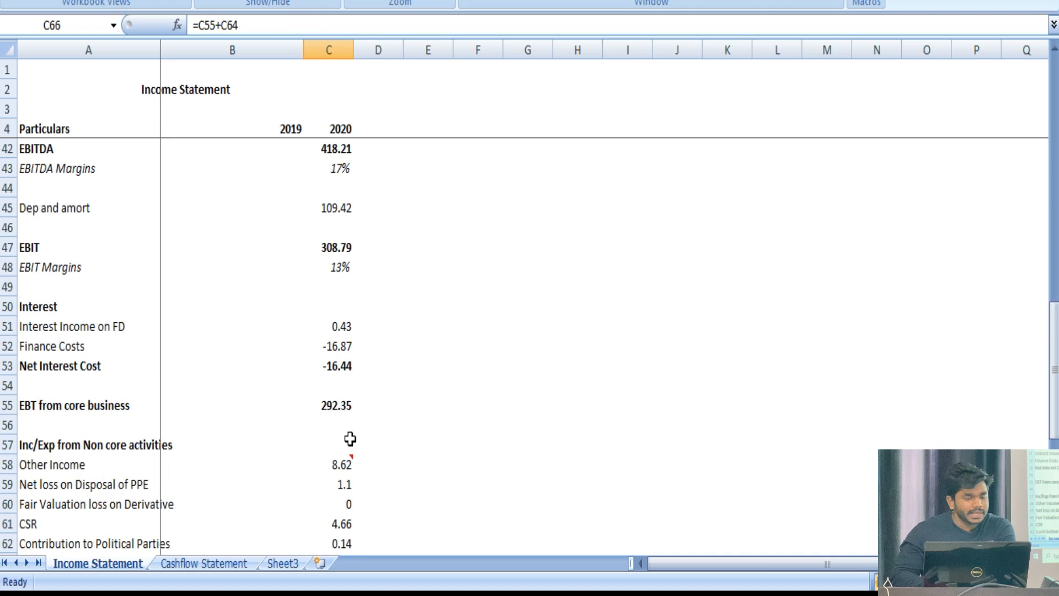
Try a 2020 Dep and amort of 0 in C45 to see its effect on Total EBT, and undo the change
click(339, 206)
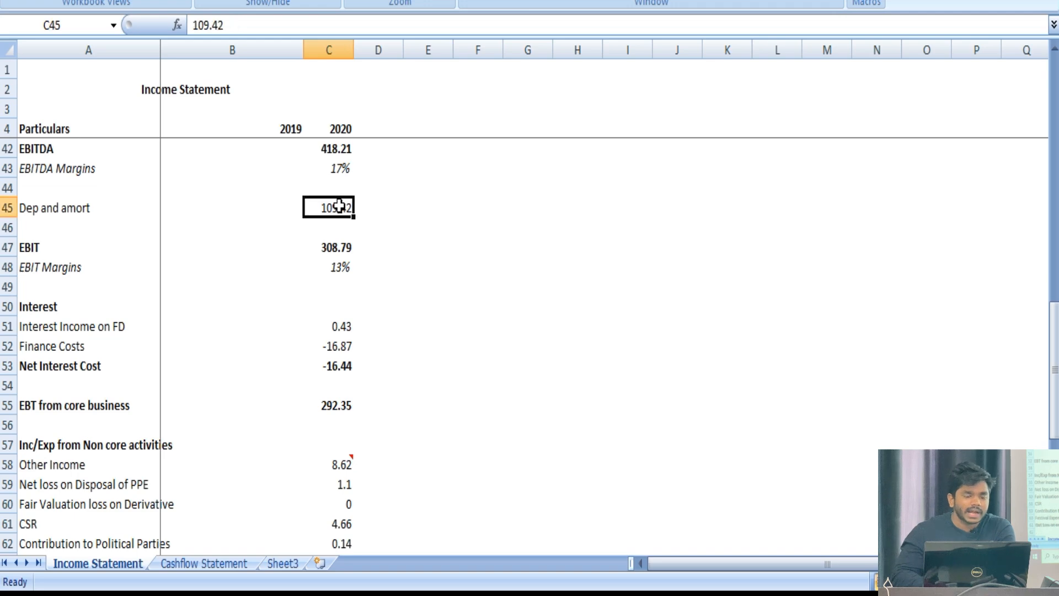
scroll(339, 206, down, 1)
scroll(314, 437, down, 1)
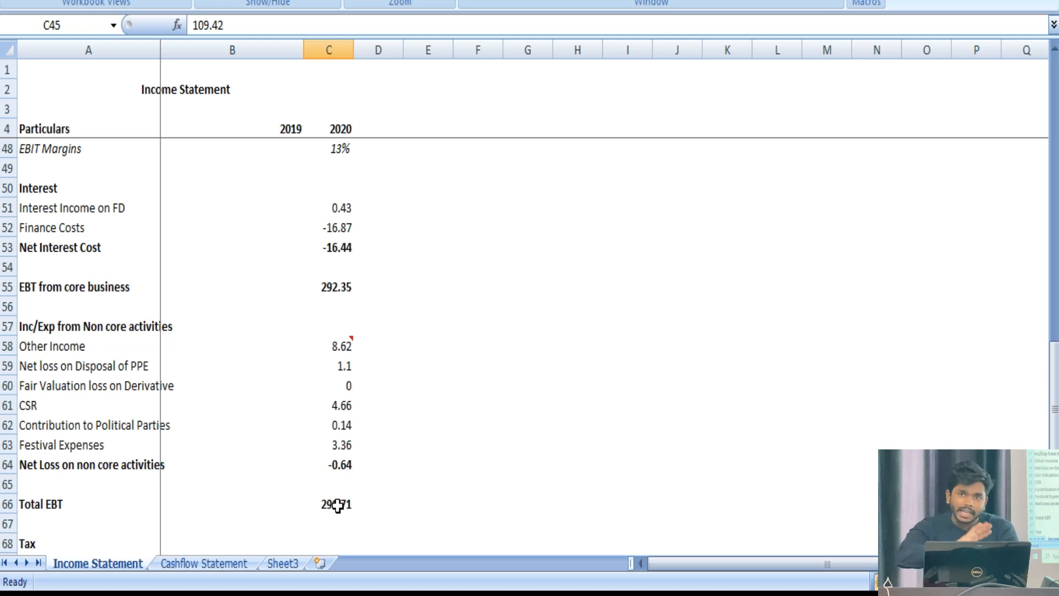
scroll(338, 505, up, 3)
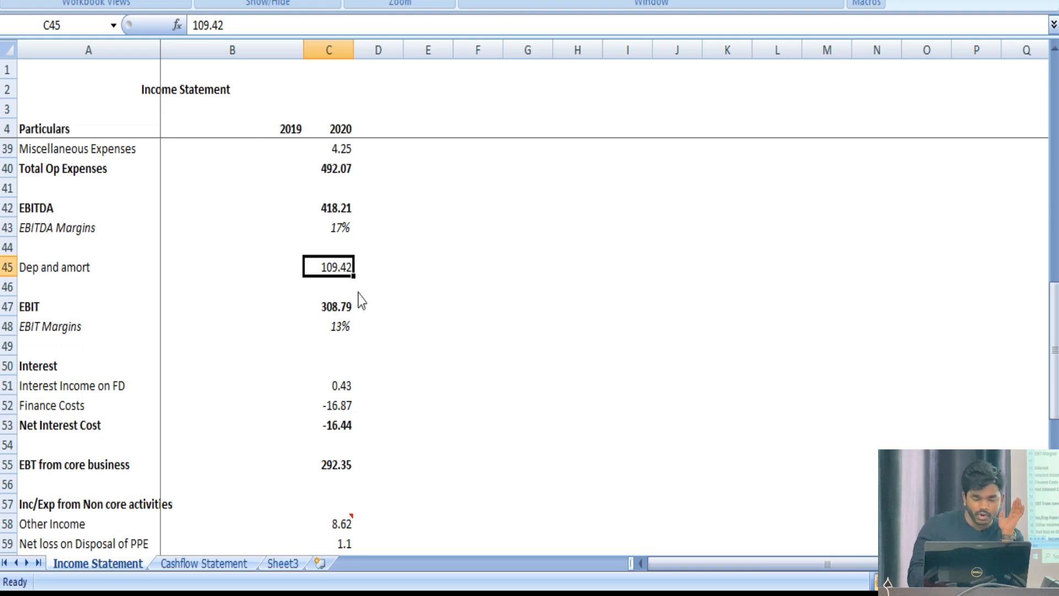
text(0)
key(Return)
scroll(358, 292, down, 2)
scroll(358, 291, down, 2)
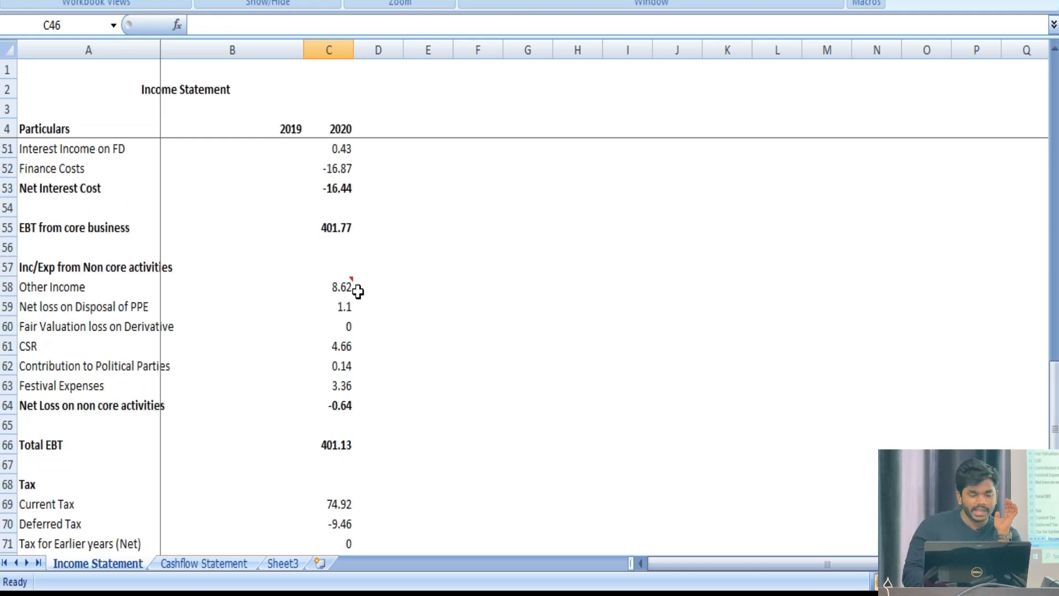
scroll(341, 446, up, 3)
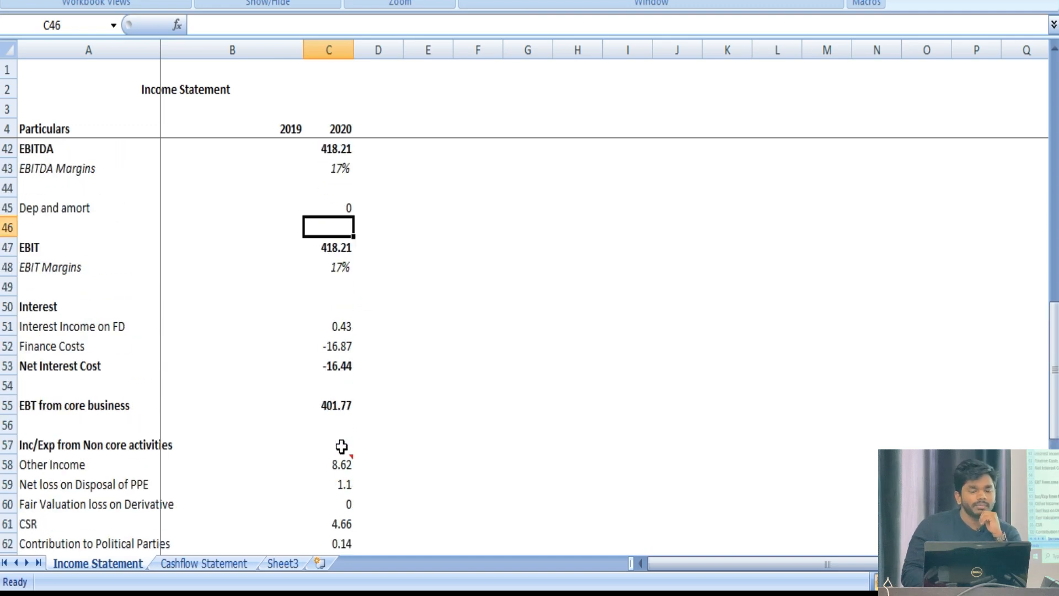
key(ctrl+z)
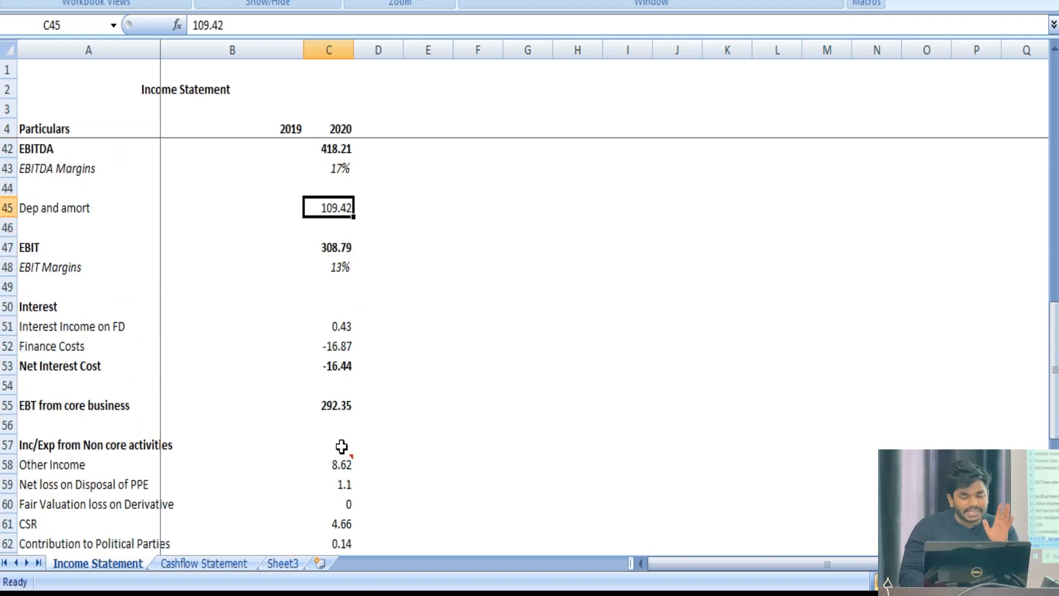
Switch to the annual report and compare the 2020 and 2019 Trade Receivables in the Balance Sheet
key(alt+Tab)
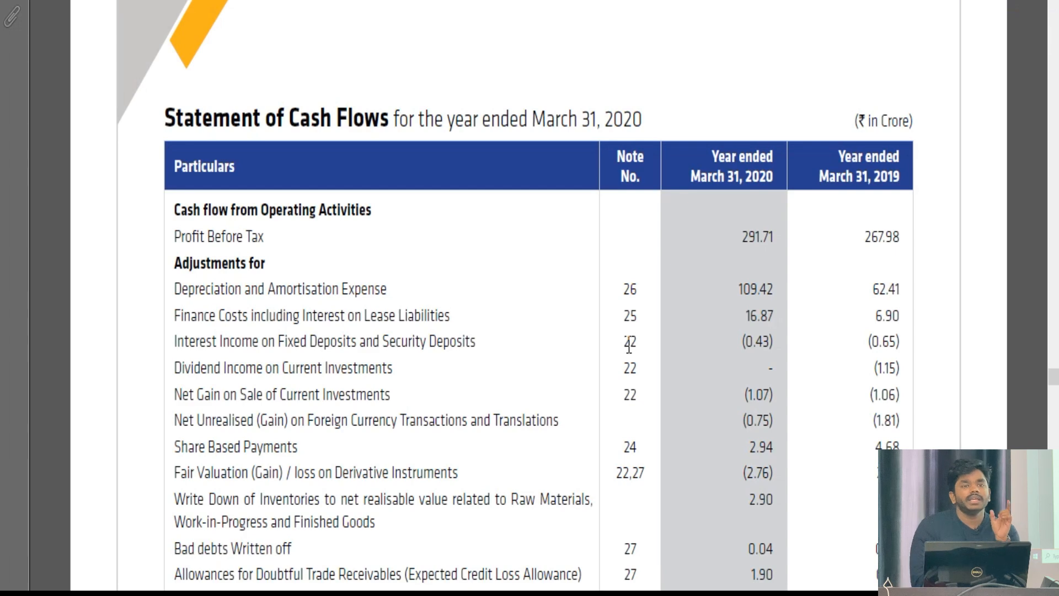
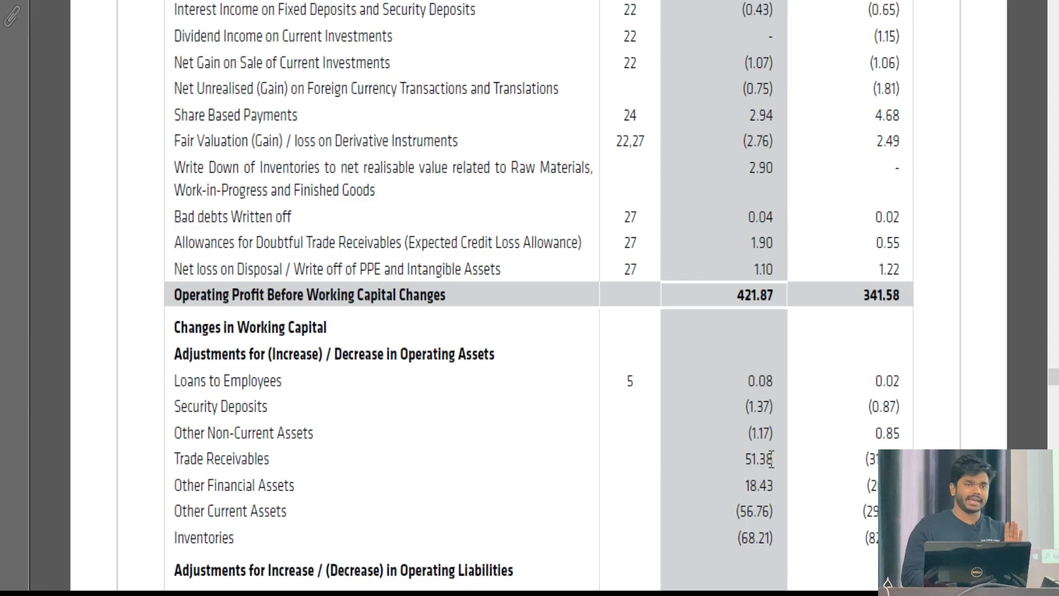
scroll(770, 459, up, 15)
scroll(775, 469, up, 15)
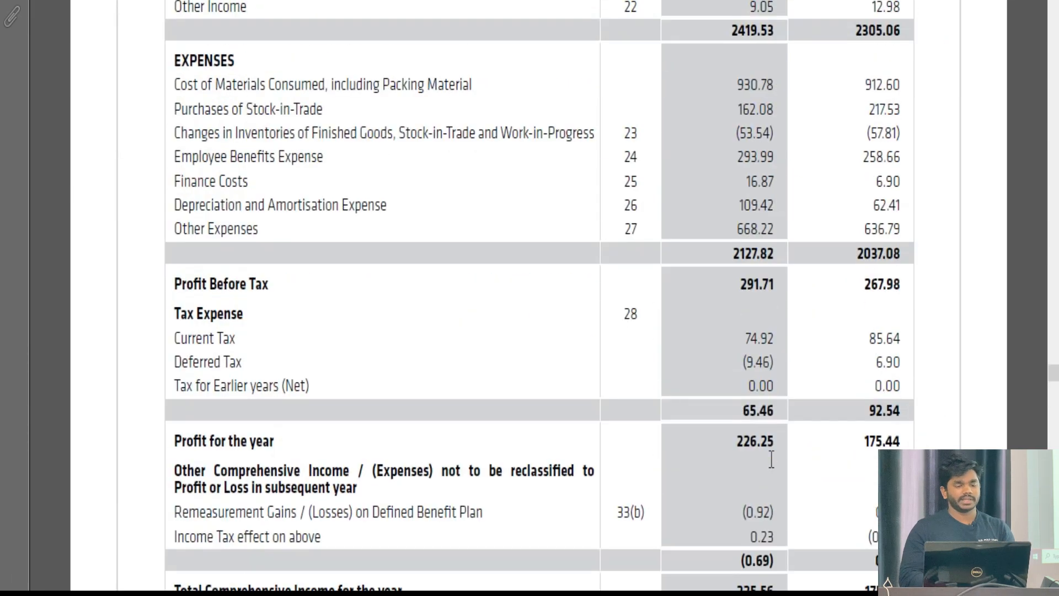
scroll(775, 468, up, 15)
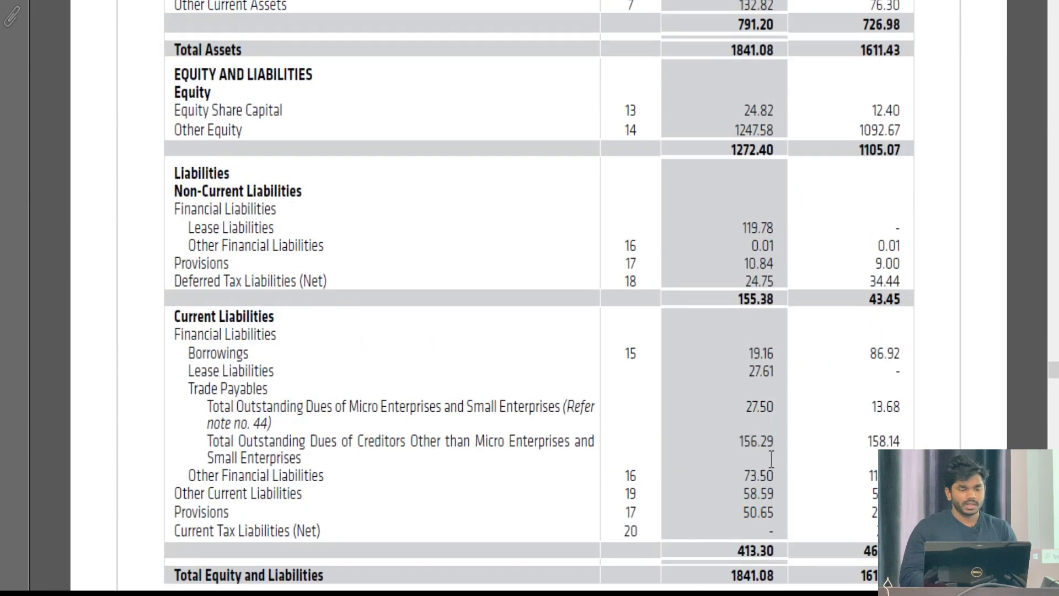
scroll(771, 459, up, 2)
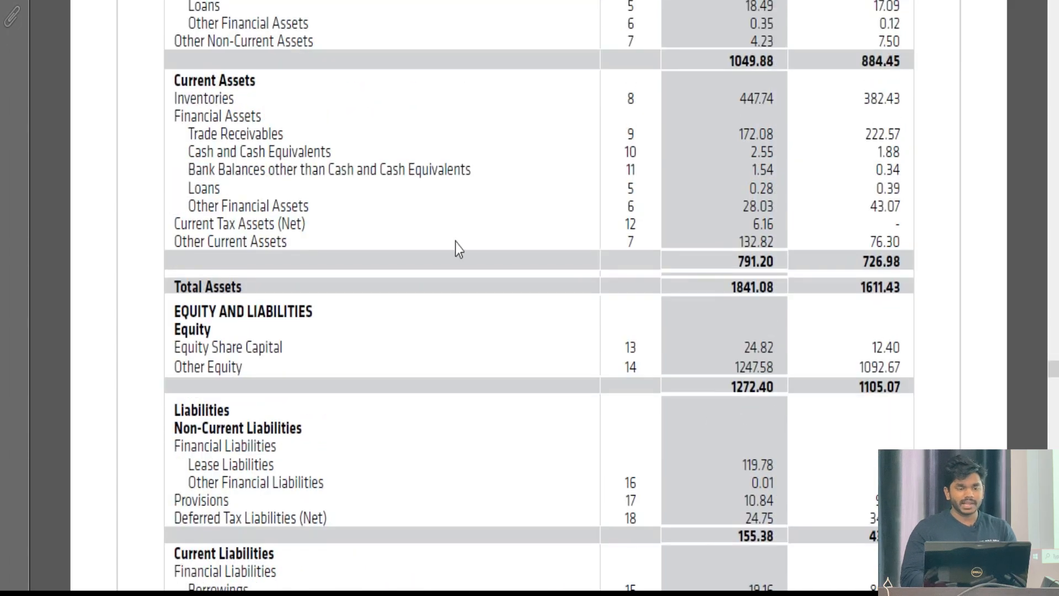
scroll(586, 137, up, 5)
scroll(611, 147, up, 1)
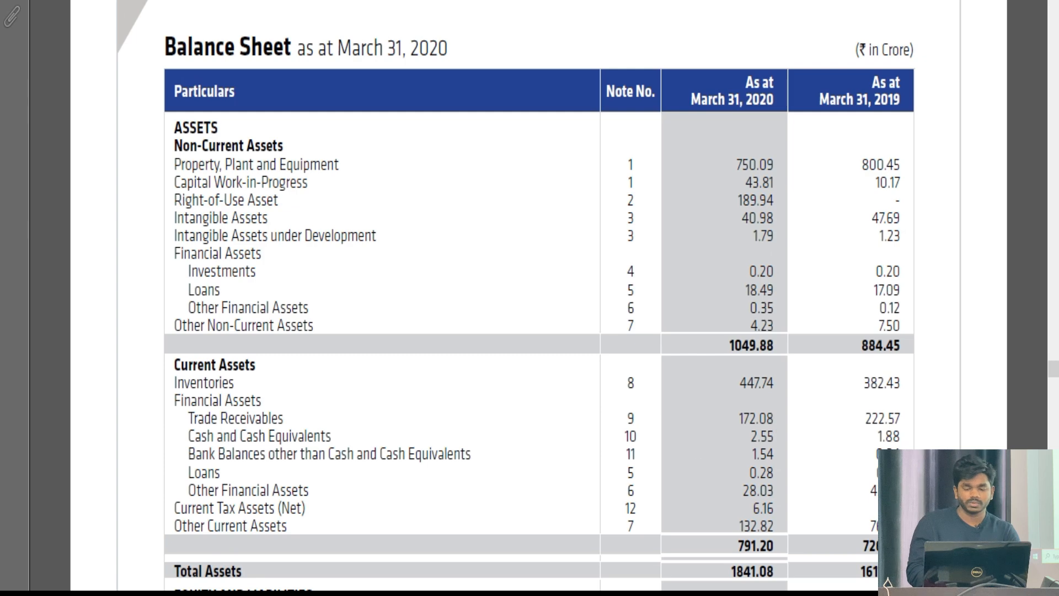
On the workbook's Cashflow Statement sheet, enter trade receivables of 223 and 172 in J7:J8 and calculate their difference in J9 with =J7-J8
click(635, 593)
key(Up)
text(223)
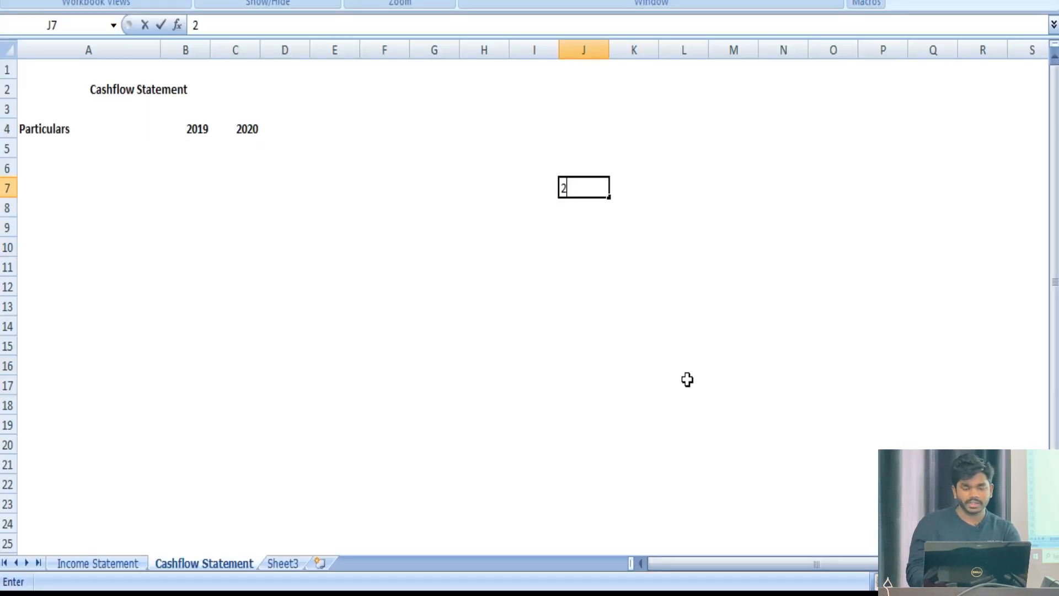
key(Return)
text(172)
key(Return)
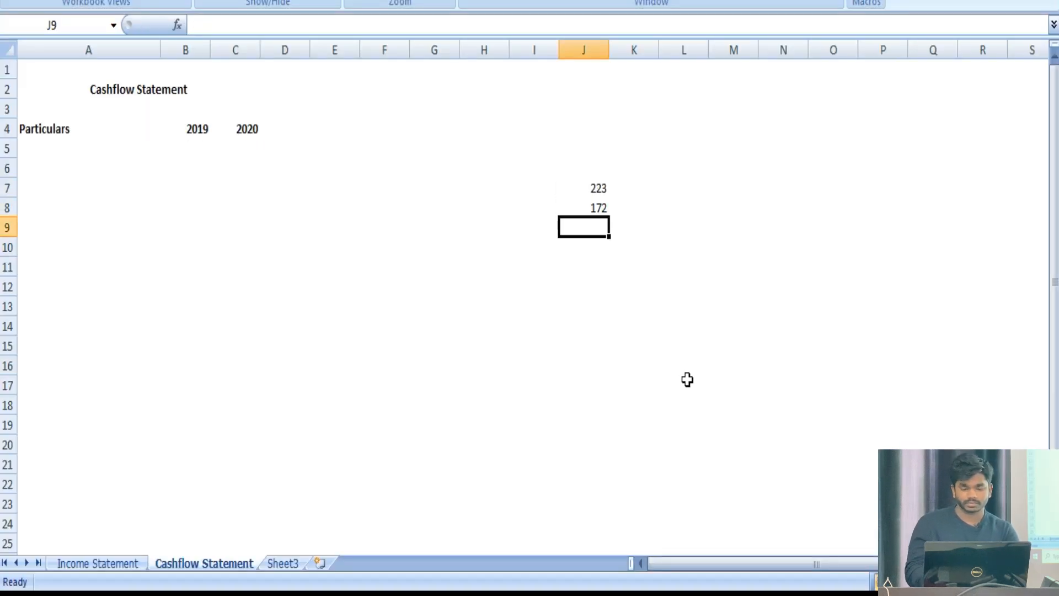
text(=)
key(Up)
text(-)
key(Up)
key(Return)
key(Up)
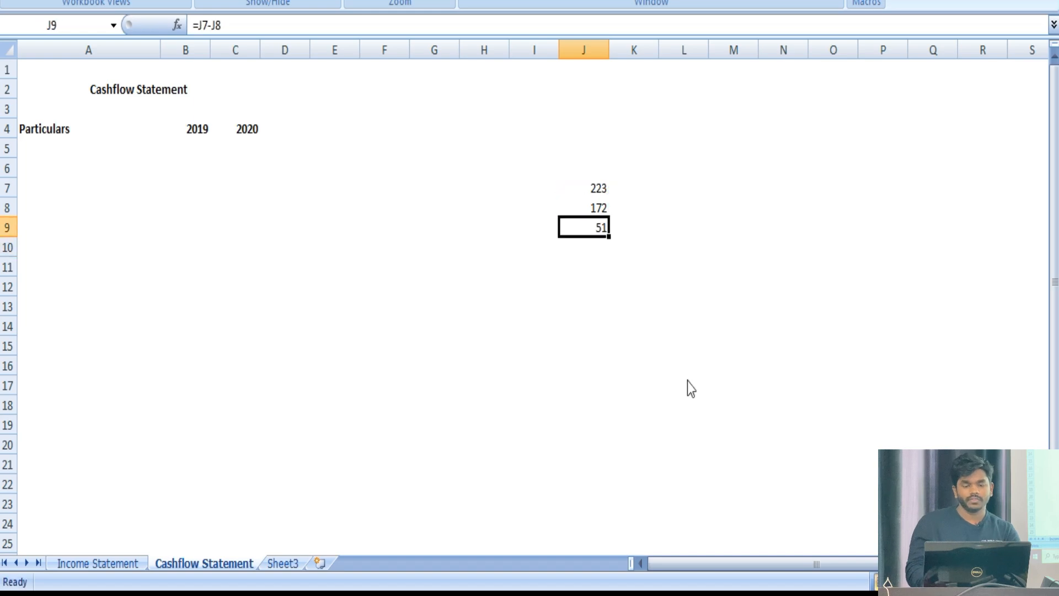
Clear the trade receivables calculation from J7:J9
key(Up)
key(shift+Up)
key(shift+Down)
key(Delete)
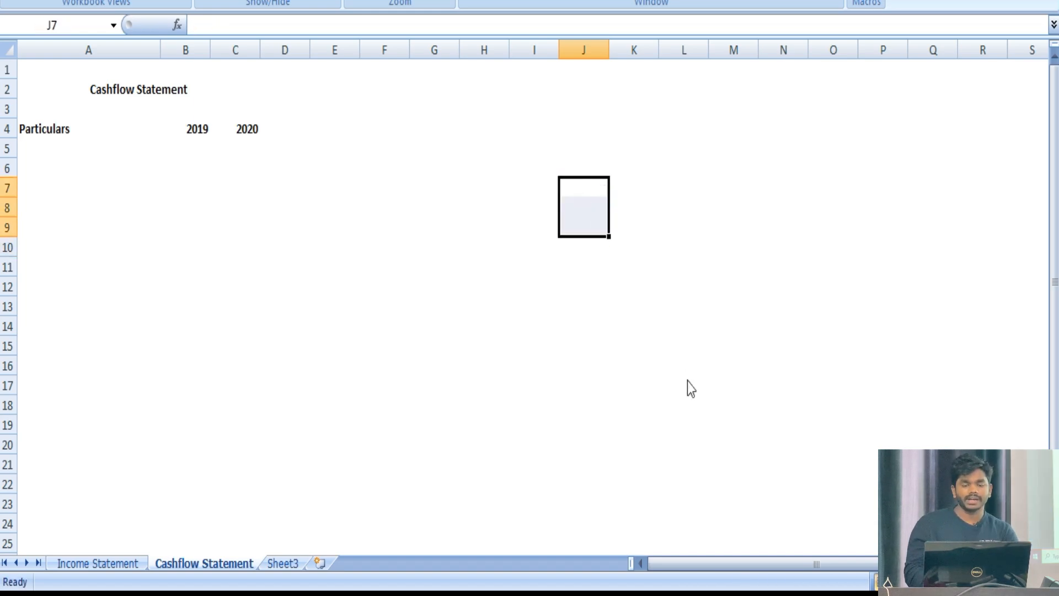
Switch to the annual report and review the working capital adjustments, including Trade Receivables, in the Statement of Cash Flows
key(alt+Tab)
scroll(687, 380, down, 8)
scroll(687, 381, down, 15)
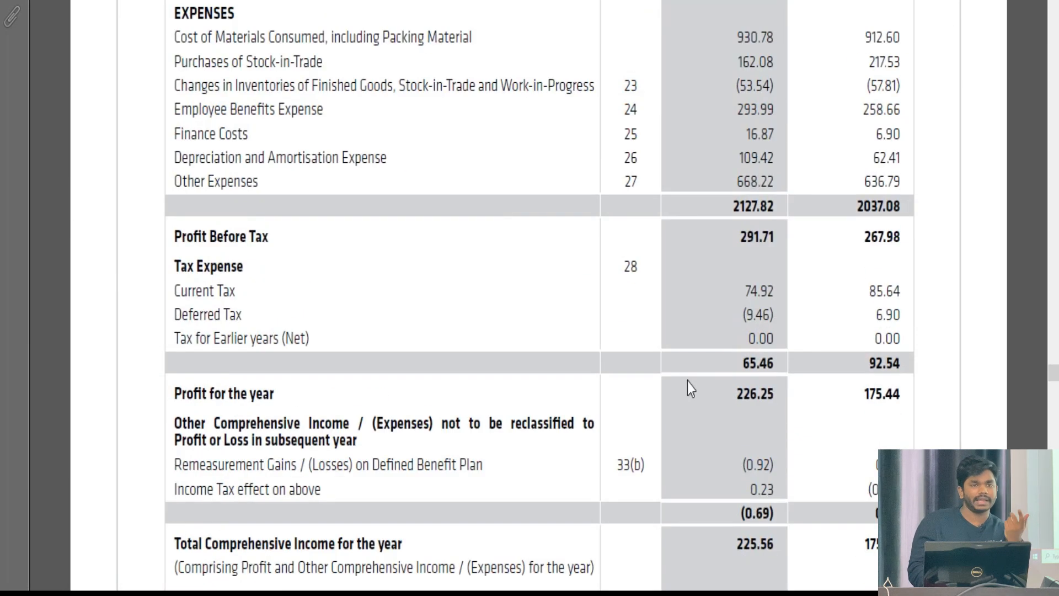
scroll(687, 382, down, 12)
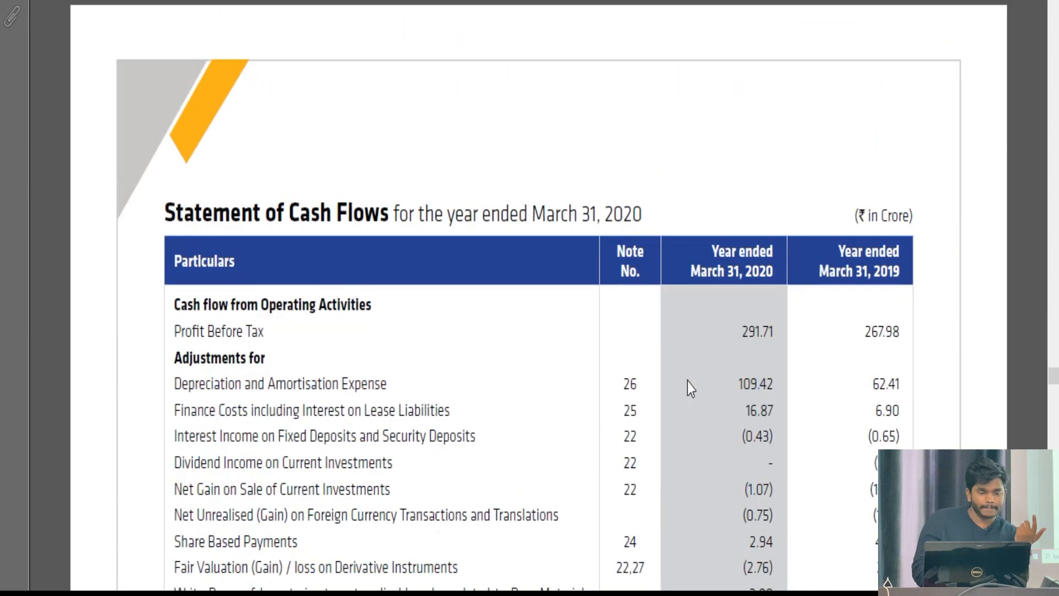
scroll(687, 381, down, 3)
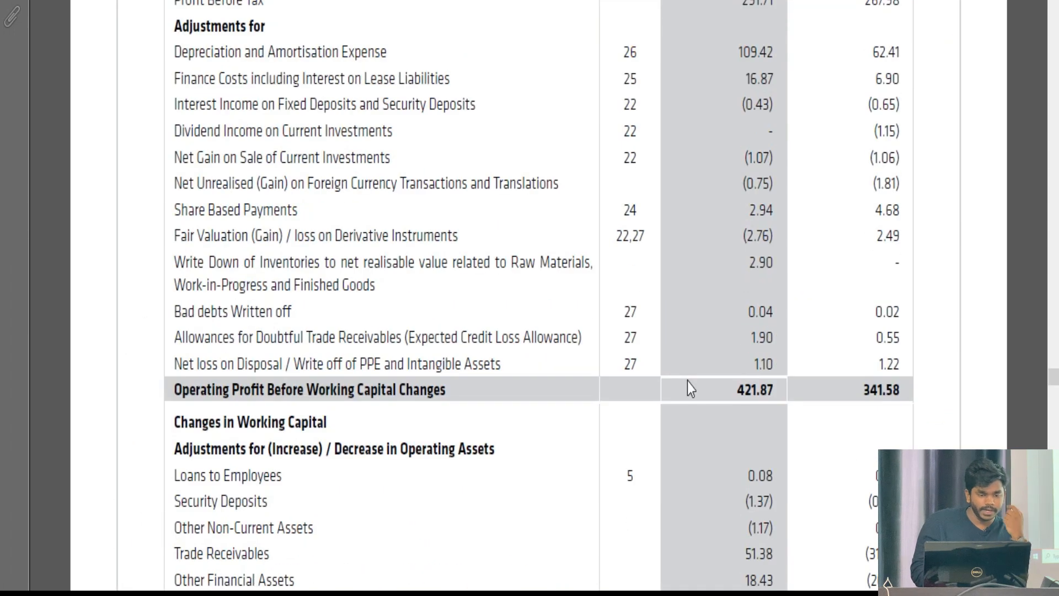
scroll(687, 382, down, 3)
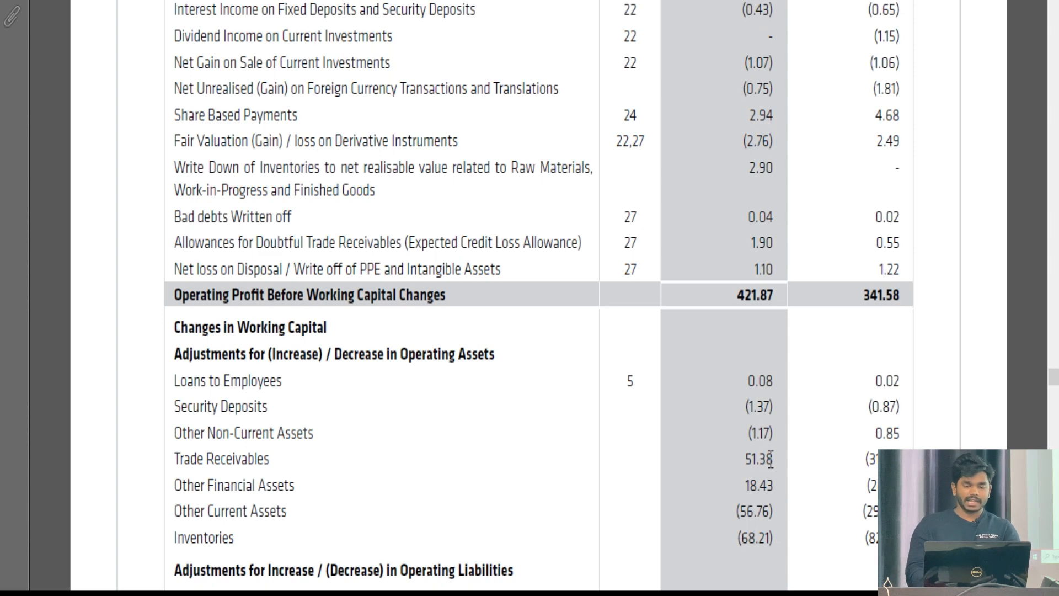
Switch back to the Cashflow Statement sheet and enter the heading Income Statement in J7
key(alt+Tab)
text(Income)
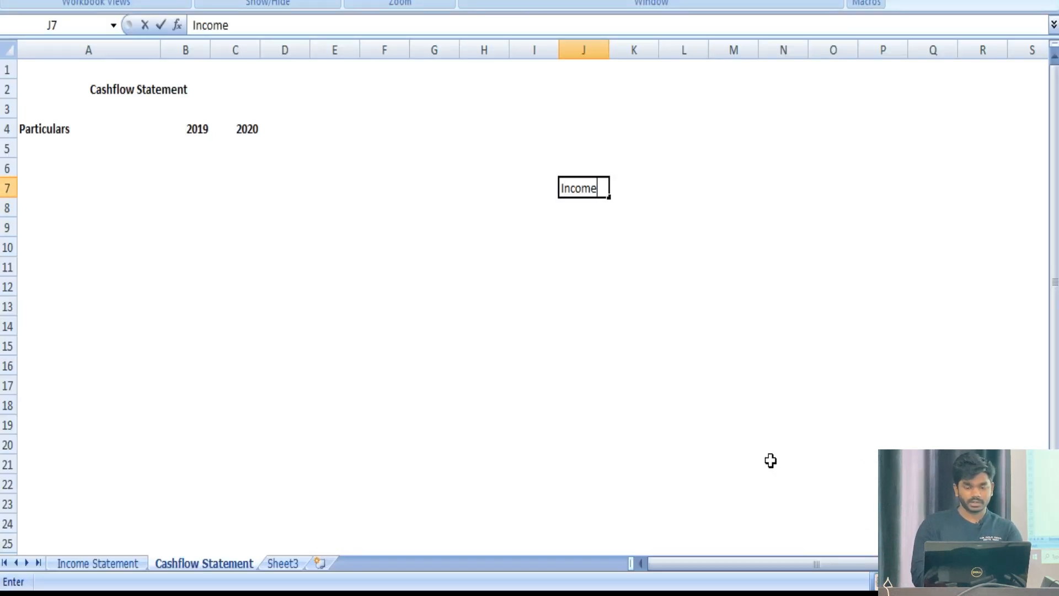
text( Statement)
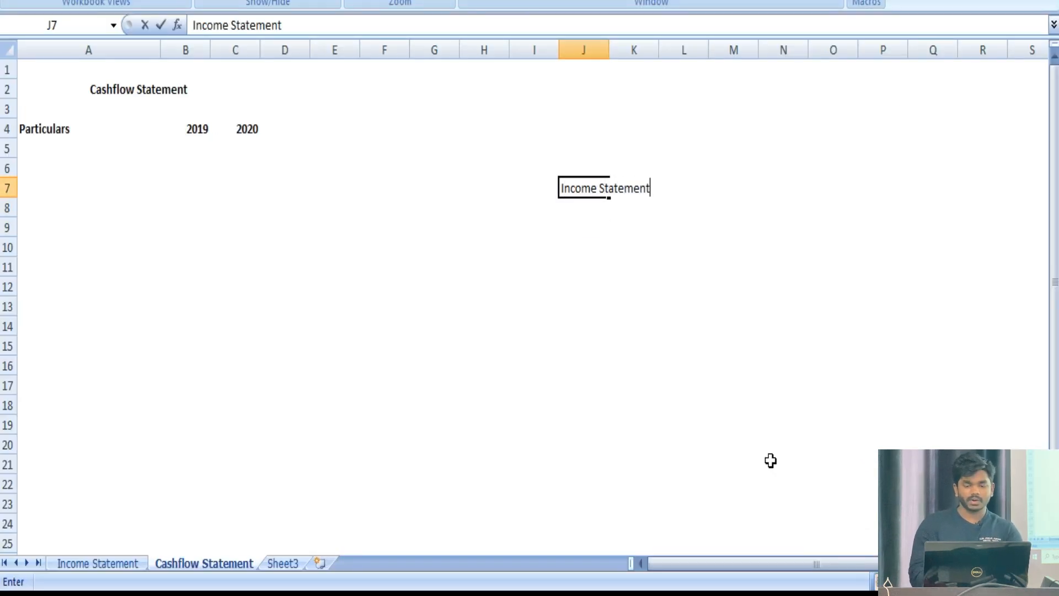
key(Return)
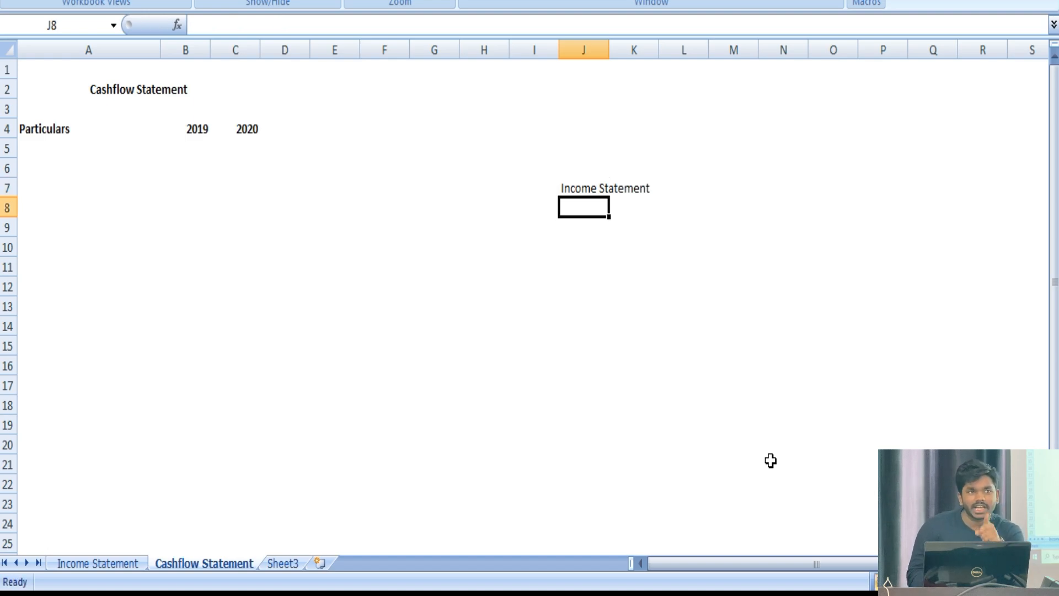
key(Left)
key(Down)
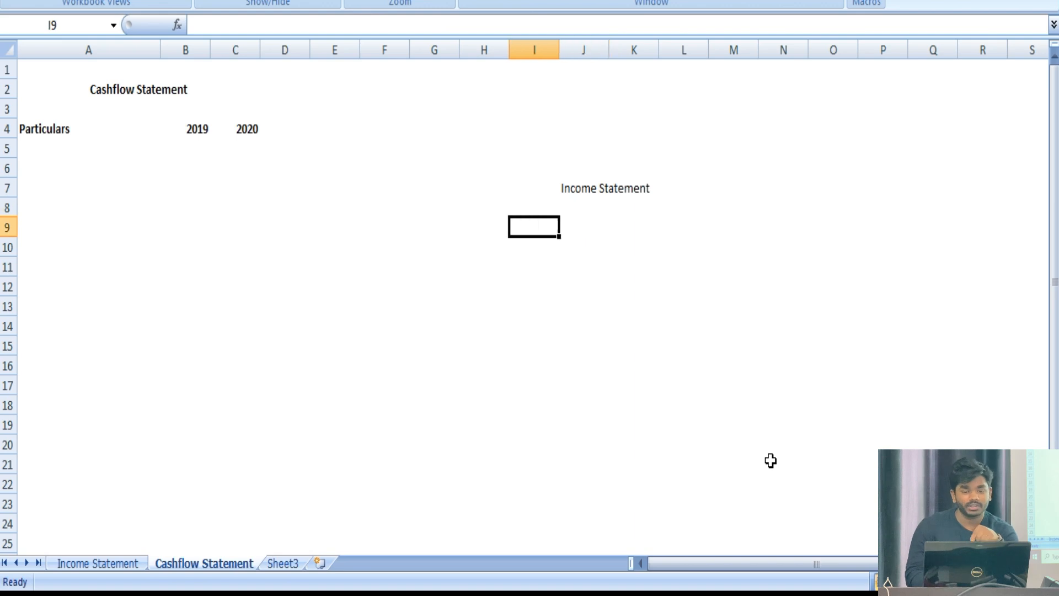
key(Down)
key(Right)
key(Down)
key(Down)
key(Down)
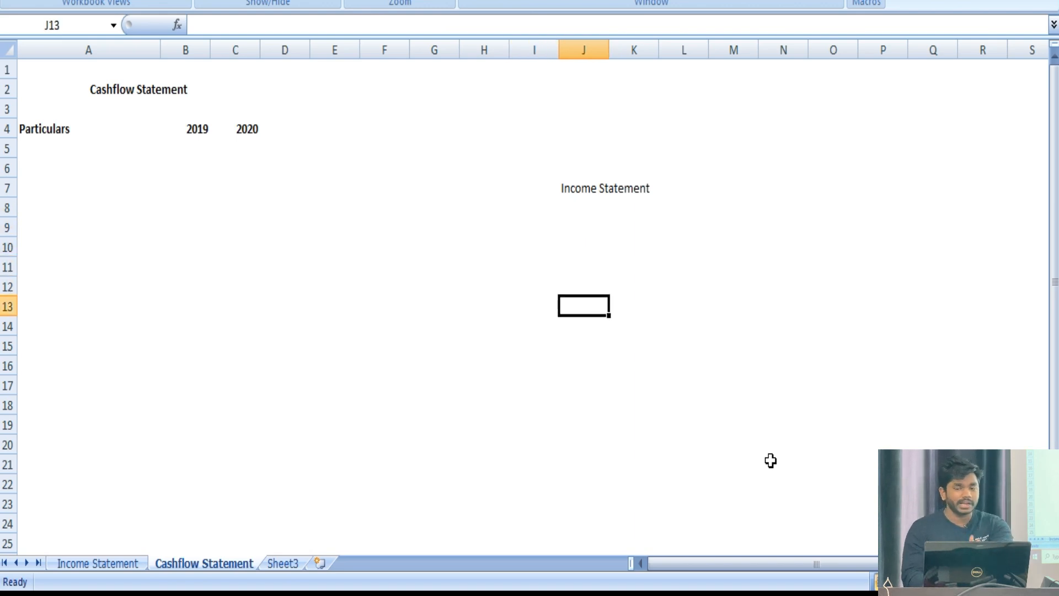
Add a Sales line in K8 with a value of 100 in L8 under the Income Statement heading
key(Up)
key(Left)
key(Up)
key(Right)
key(Up)
key(Right)
key(Up)
key(Up)
text(Sa)
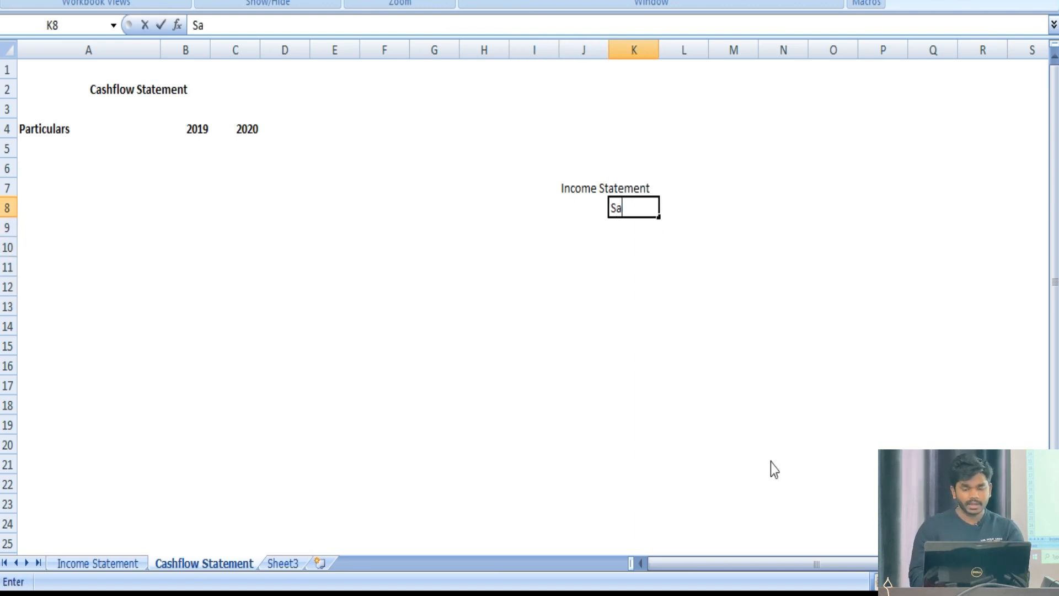
text(les)
key(Return)
key(Up)
key(Right)
text(100)
key(Return)
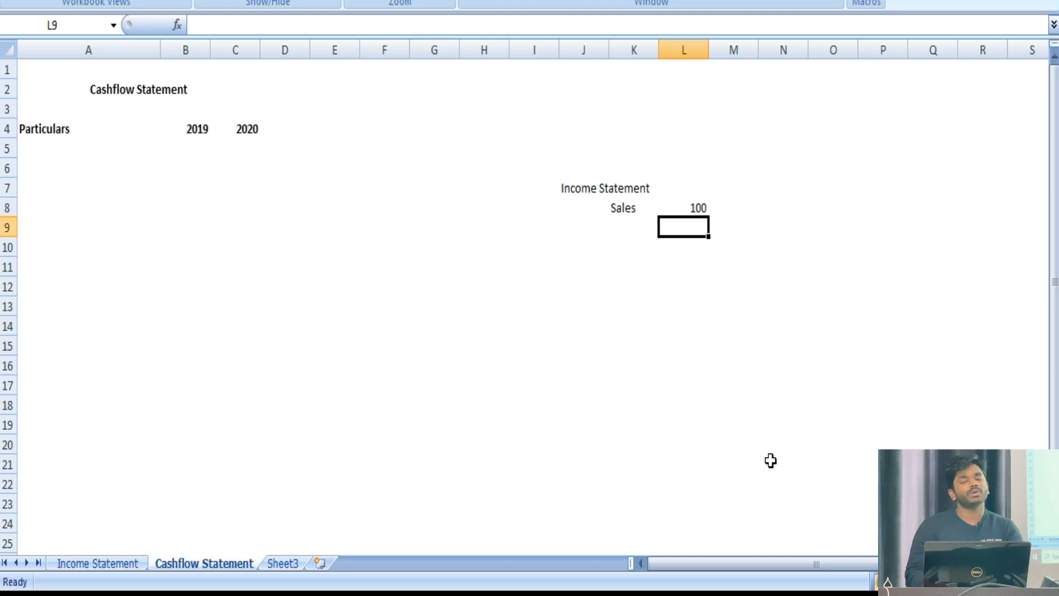
key(Left)
key(Left)
key(Left)
key(Down)
key(Down)
key(Up)
key(Up)
key(Up)
key(Right)
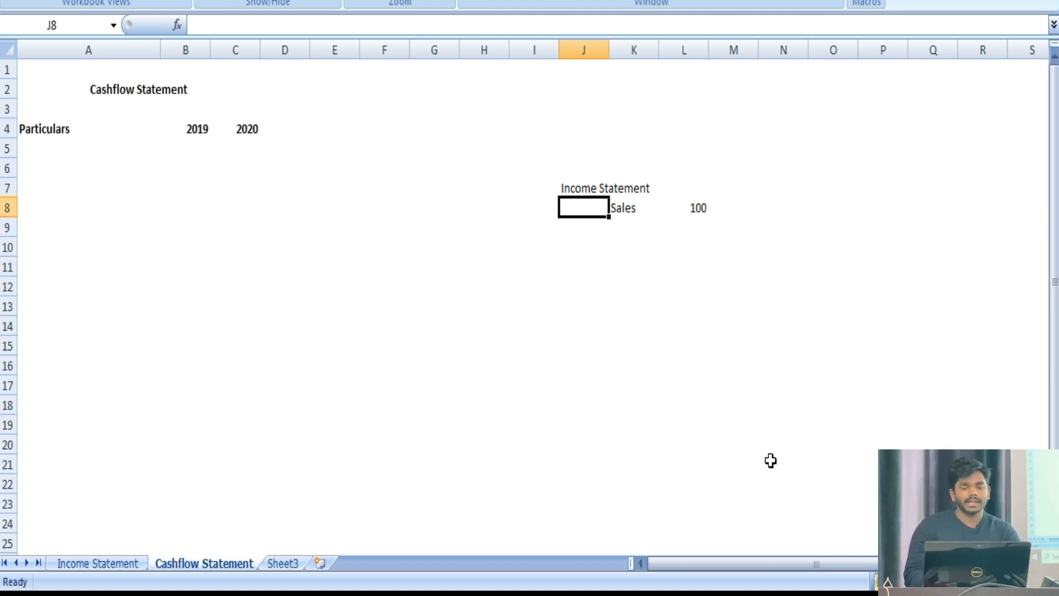
Extend the Income Statement heading in J7 to read Income Statement 2020
key(Up)
key(F2)
text(201)
key(BackSpace)
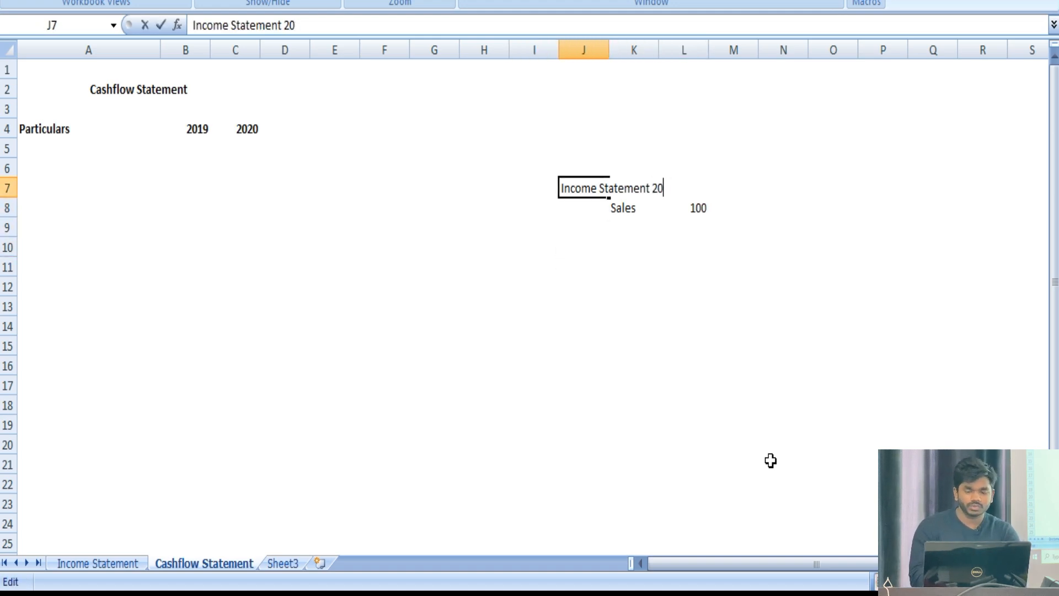
text(20)
key(Return)
Enter the headings 2019, BS and Assets in H13:H15 to start the prior-year balance sheet example
key(Left)
key(Left)
key(Down)
key(Down)
key(Down)
key(Down)
key(Down)
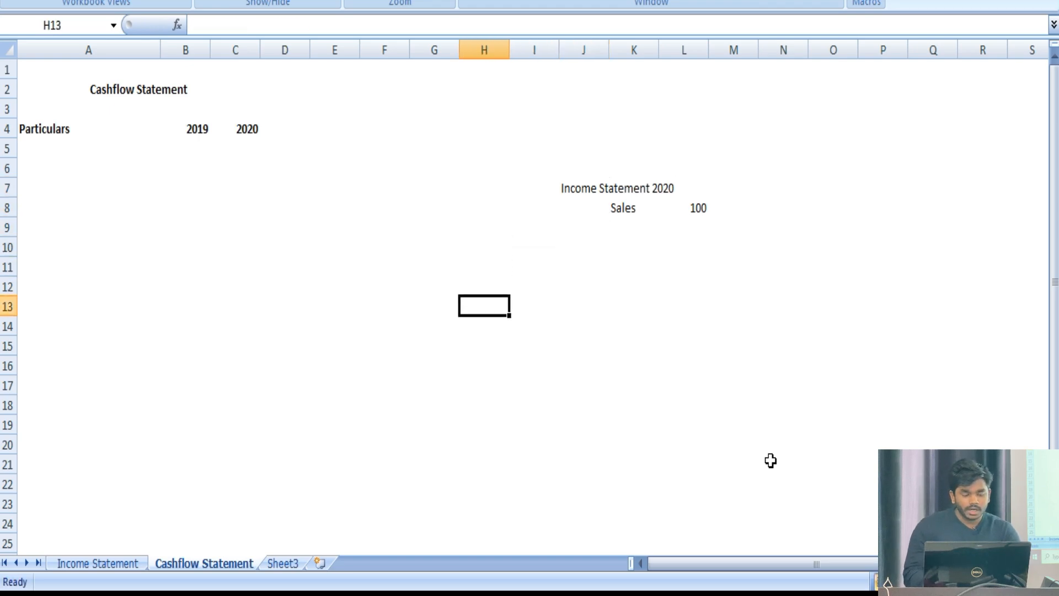
text(2019)
key(Return)
text(BS)
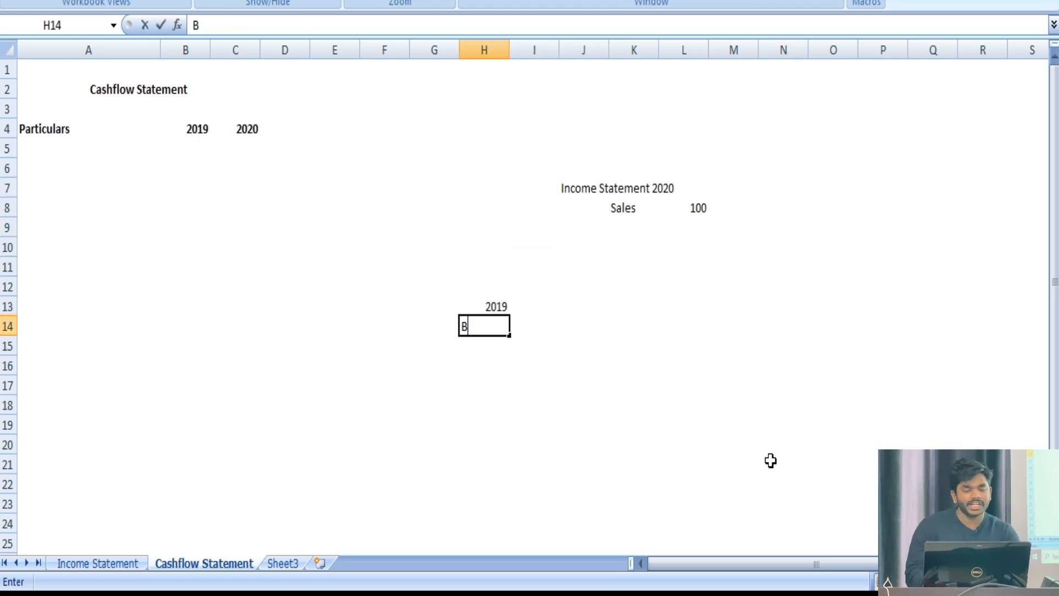
key(Return)
key(Right)
key(Left)
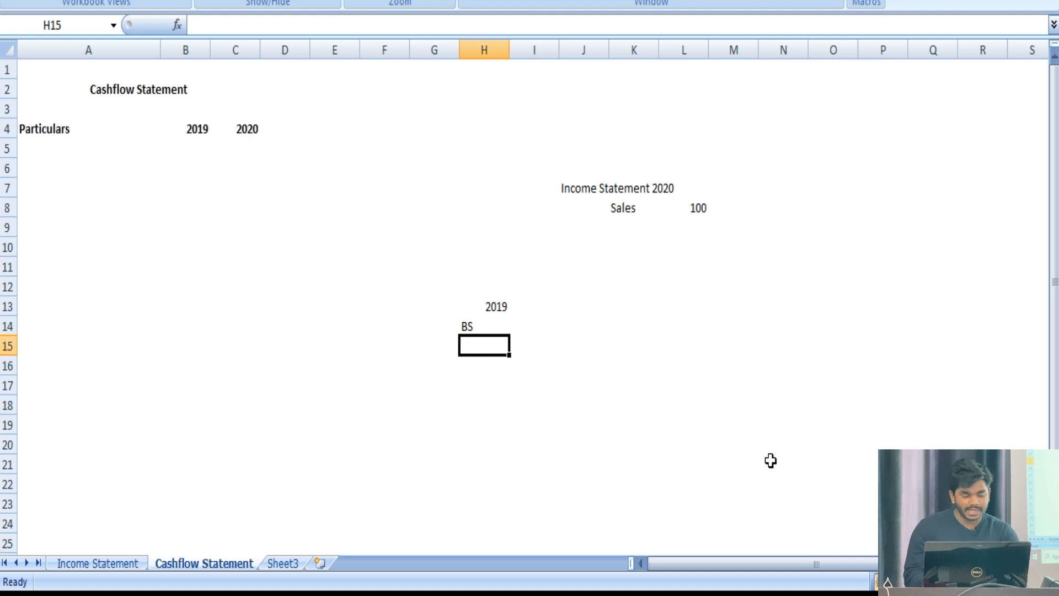
text(Assets)
key(Return)
key(Return)
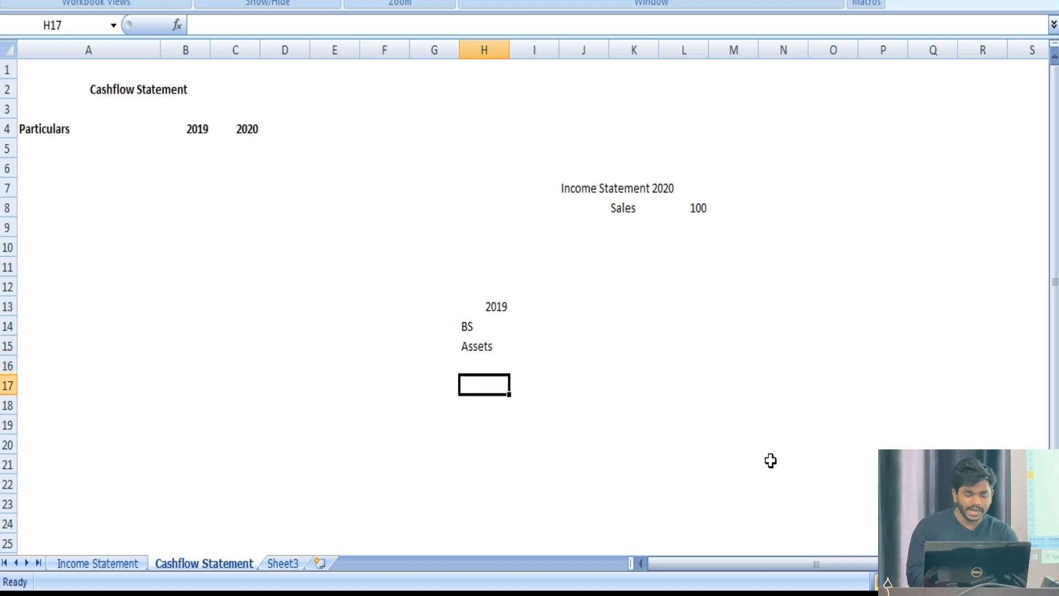
Add a Debtor line in H17 with a value of 30 in I17 under the 2019 assets
text(Debtor)
key(Return)
key(Up)
key(Right)
text(3)
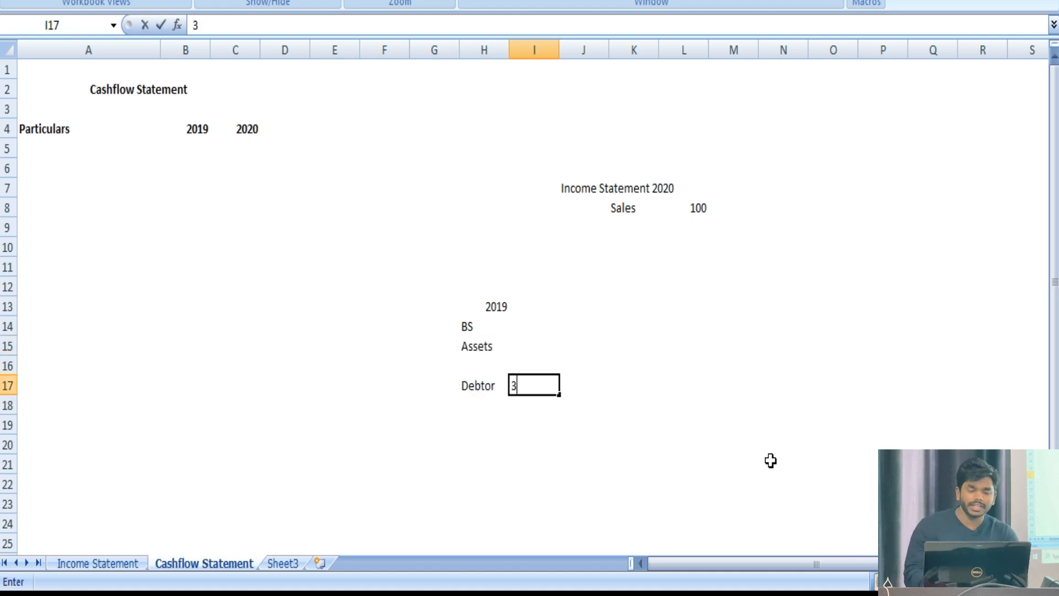
text(0)
key(Return)
Enter the headings Bs in L14 and 2020 in L13 for the second balance sheet
key(Up)
key(Right)
key(Right)
key(Up)
key(Up)
key(Up)
key(Right)
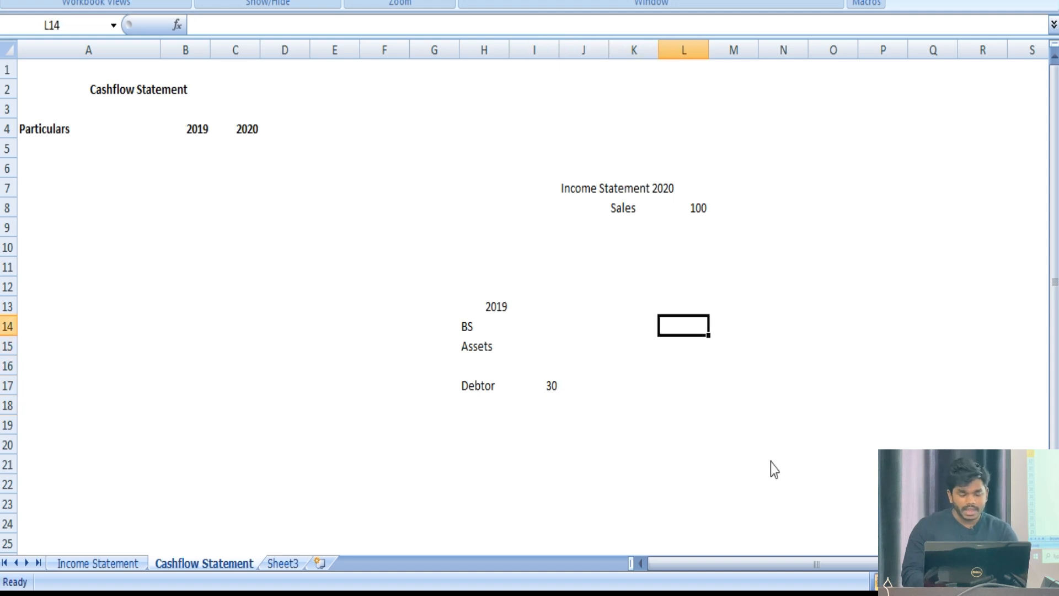
text(Bs)
key(Return)
key(Up)
key(Up)
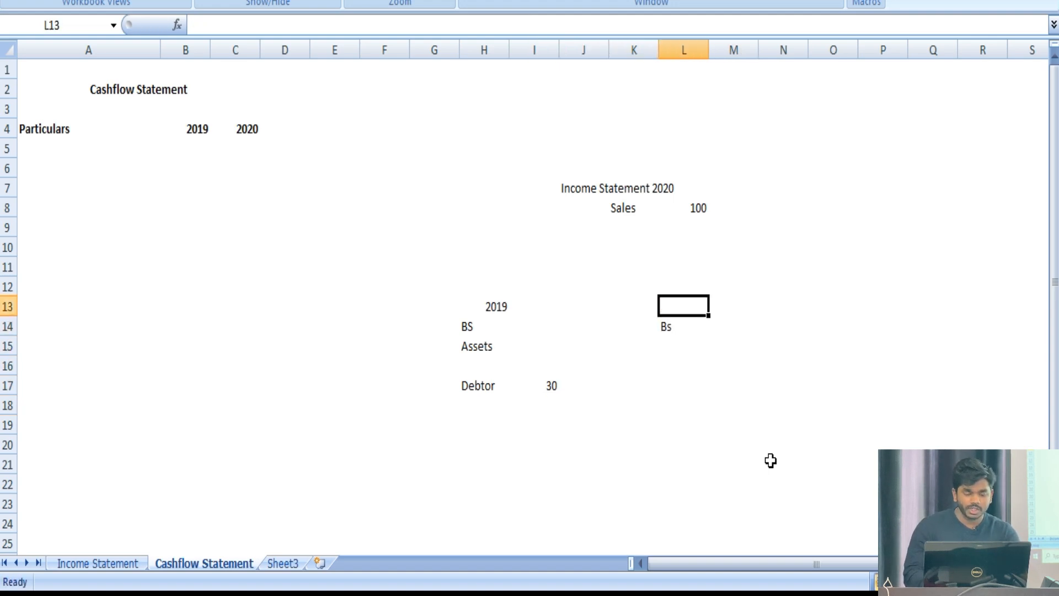
text(2020)
key(Return)
Copy the 2019 Debtor line to L17:M17 and set the 2020 Debtor value to 10
key(Down)
key(Down)
key(Down)
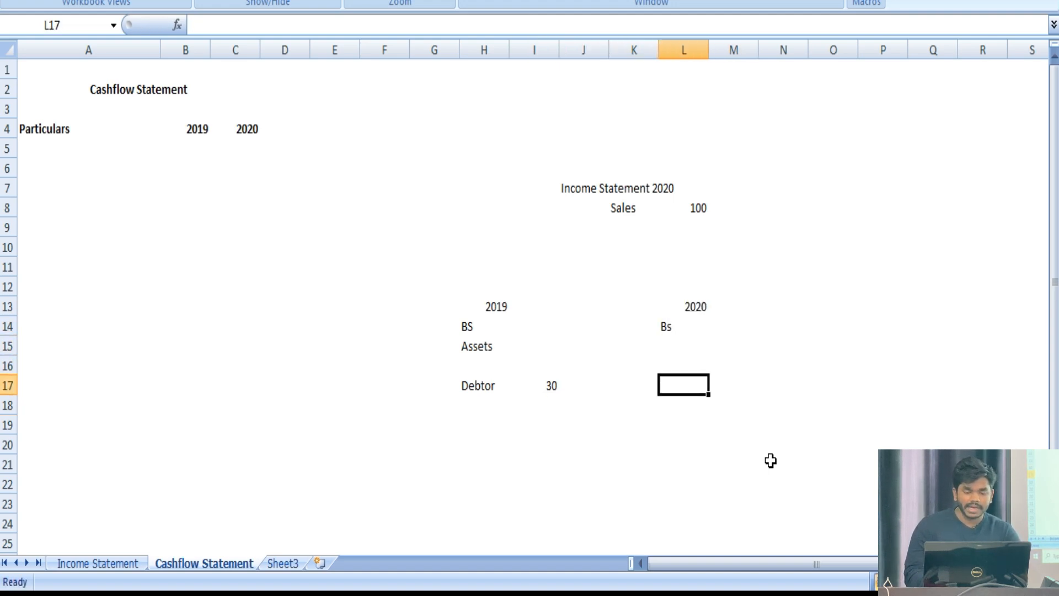
key(Left)
key(Left)
key(Left)
key(shift+Left)
key(ctrl+c)
key(Right)
key(Right)
key(Right)
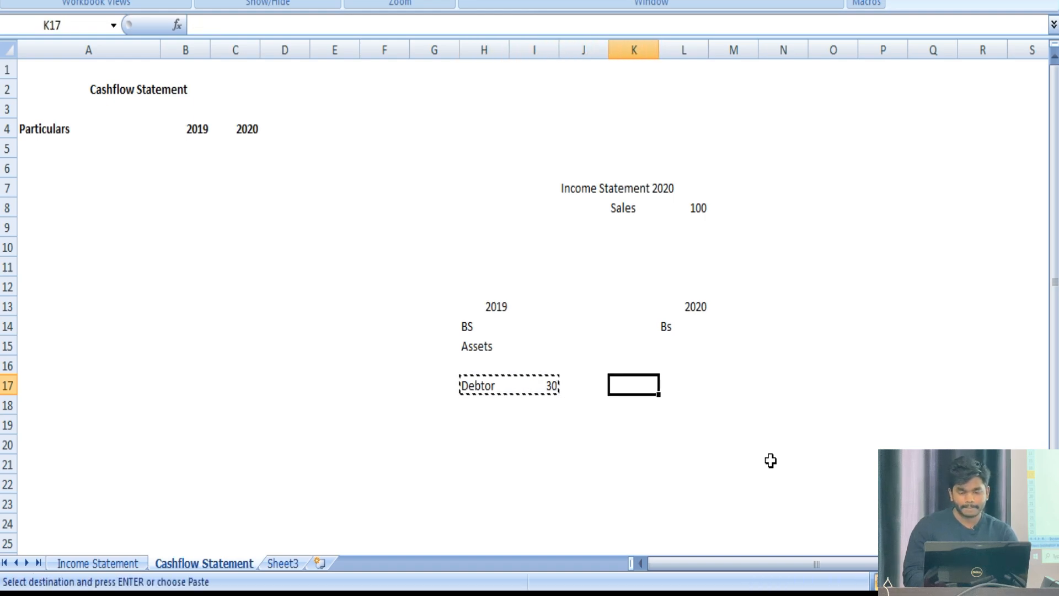
key(ctrl+v)
key(Return)
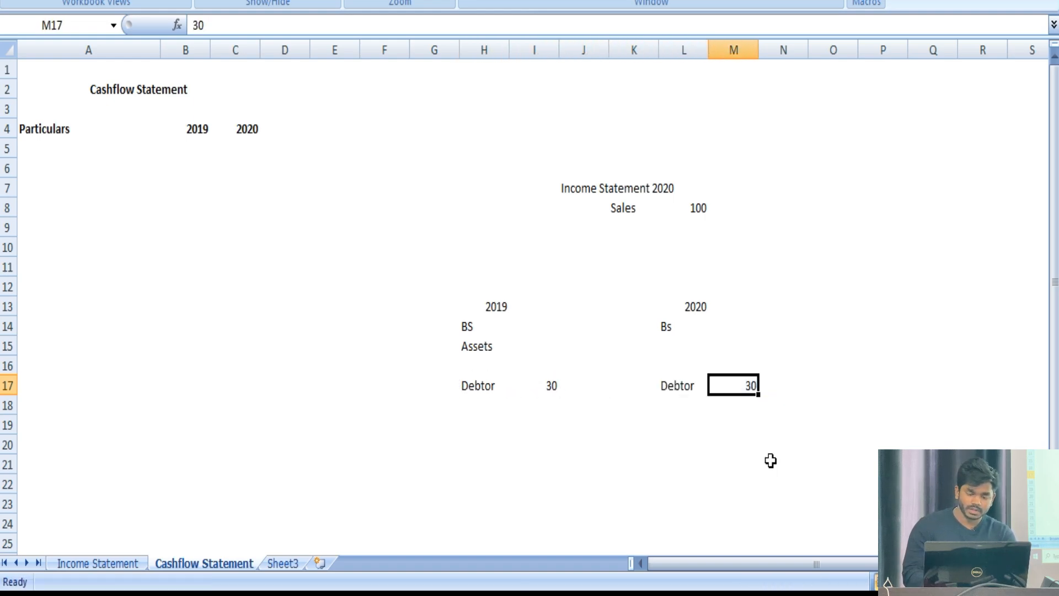
text(10)
key(Return)
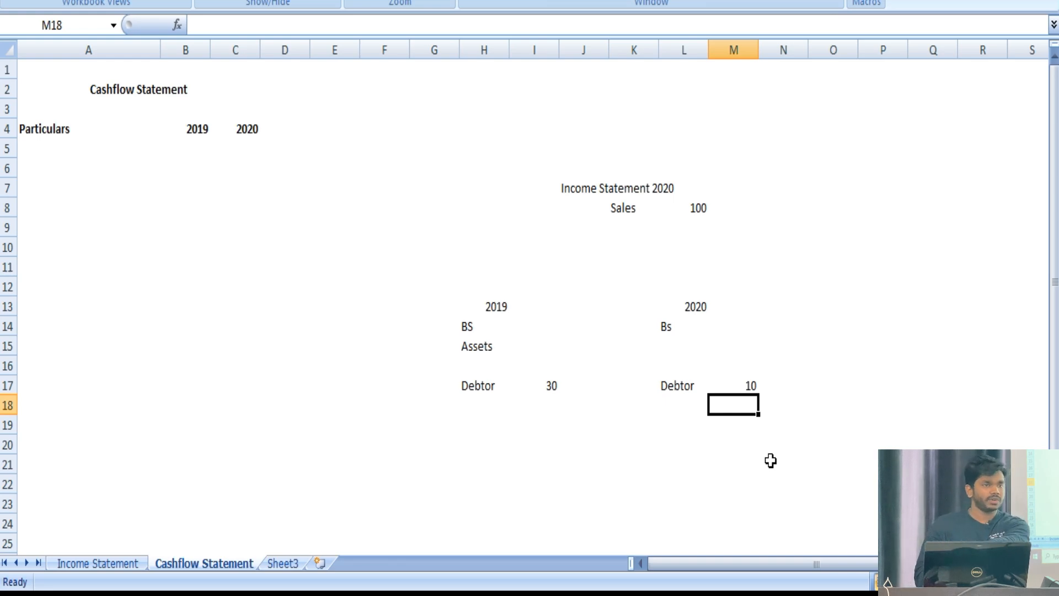
Review the 2019 balance sheet example, from its year heading down to the Debtor amount
key(Up)
key(Left)
key(Up)
key(Left)
key(Up)
key(Left)
key(Up)
key(Up)
key(Left)
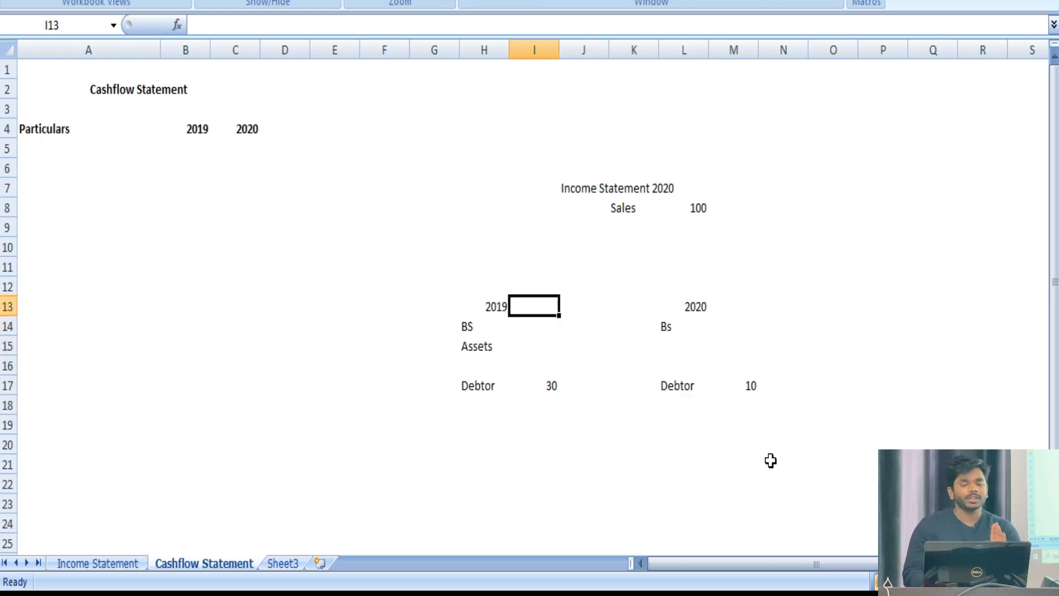
key(Left)
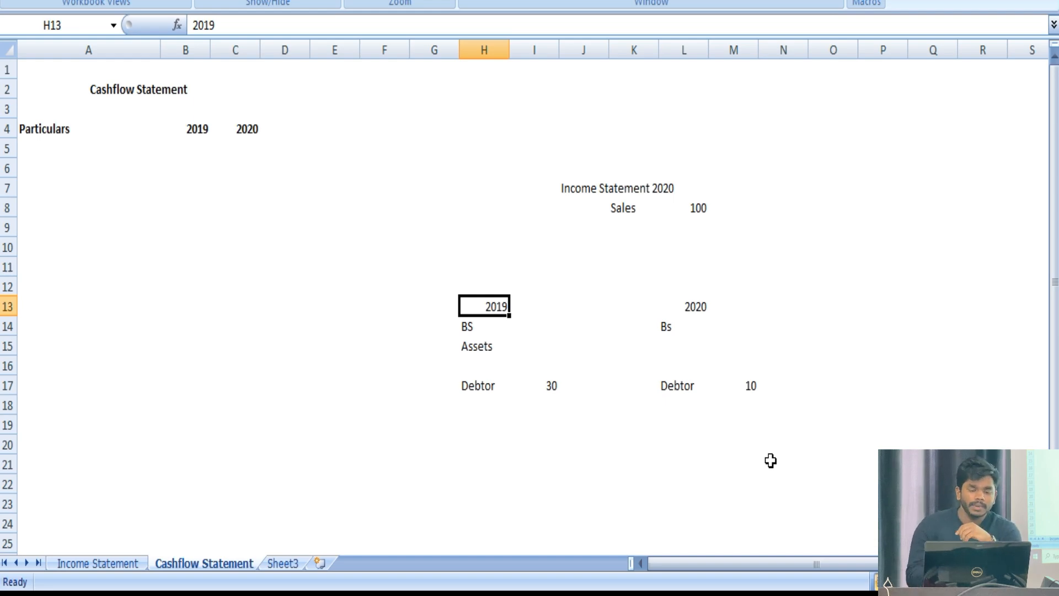
key(Down)
key(Right)
key(Left)
key(Down)
key(Down)
key(Down)
key(Right)
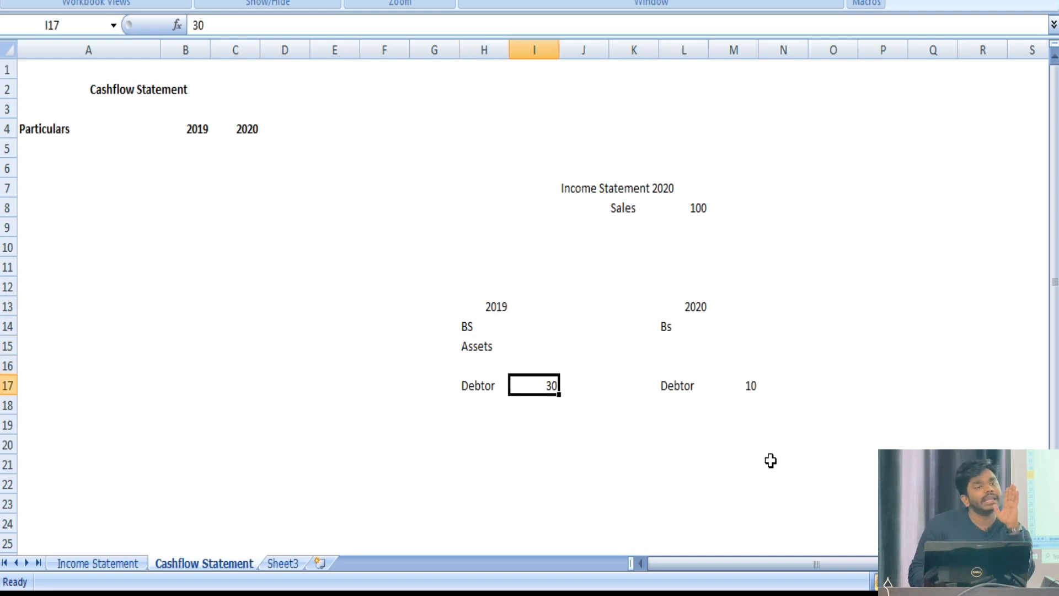
Compare the Sales amount in the 2020 income statement with the 2019 Debtor amount to work out the cash received
key(Right)
key(Up)
key(Up)
key(Up)
key(Right)
key(Up)
key(Up)
key(Up)
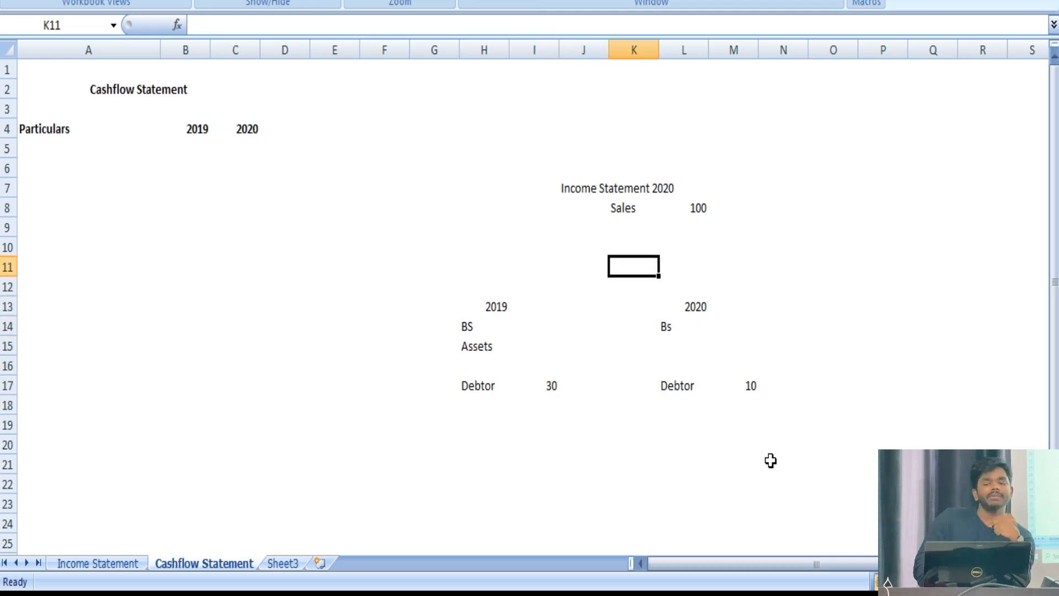
key(Up)
key(Up)
key(Up)
key(Right)
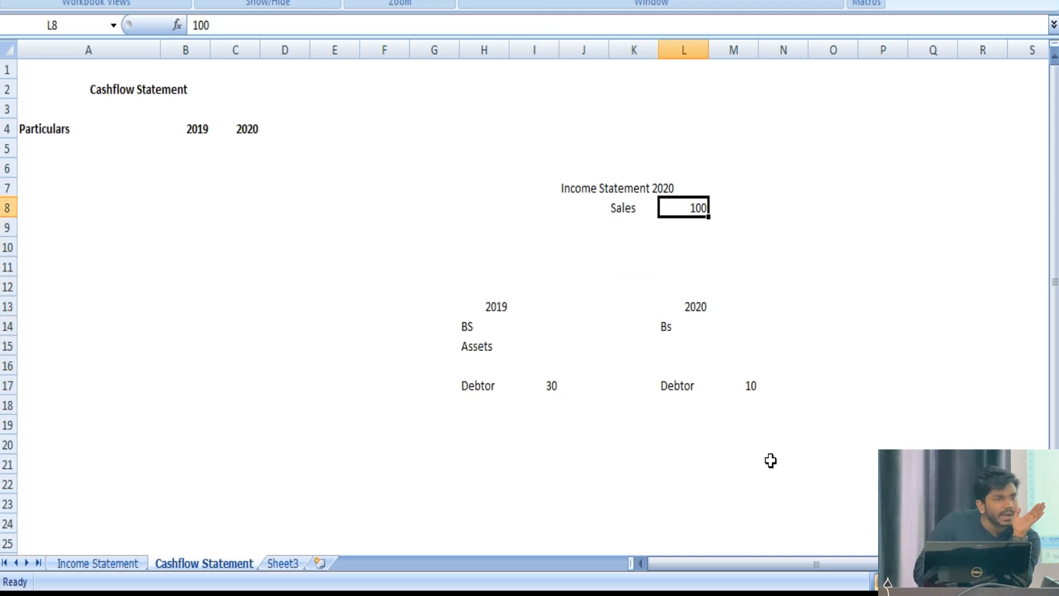
key(Left)
key(Down)
key(Left)
key(Down)
key(Left)
key(Down)
key(Down)
key(Left)
key(Down)
key(Down)
key(Down)
key(Down)
key(Down)
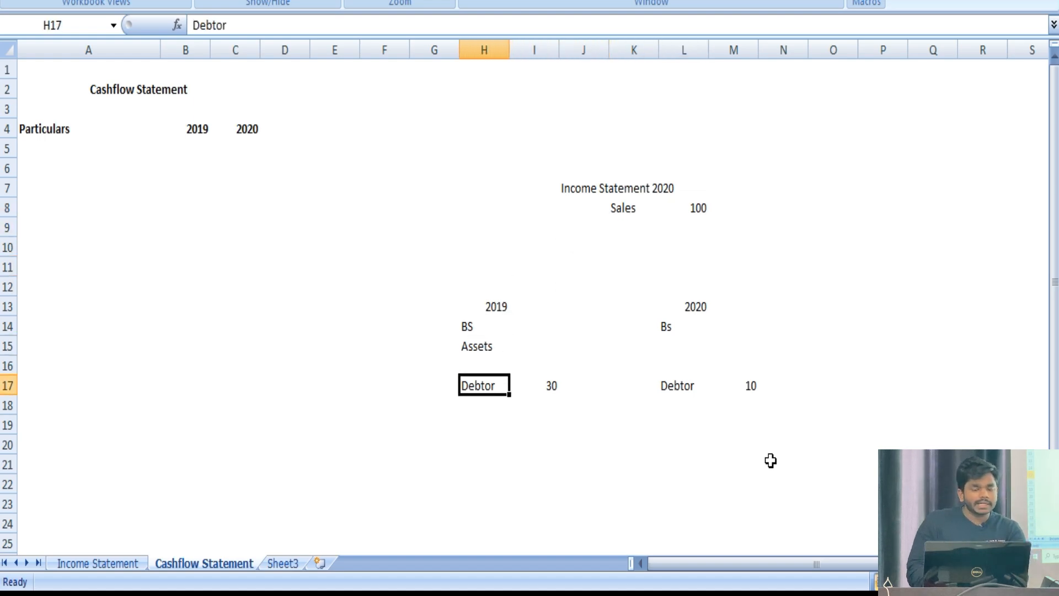
key(Right)
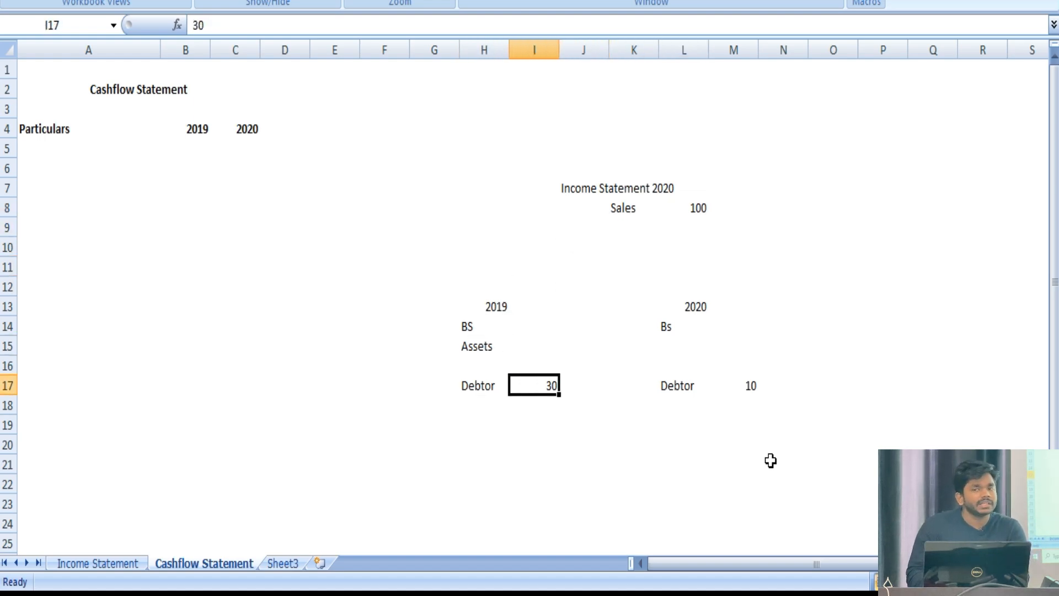
key(Right)
key(Up)
key(Up)
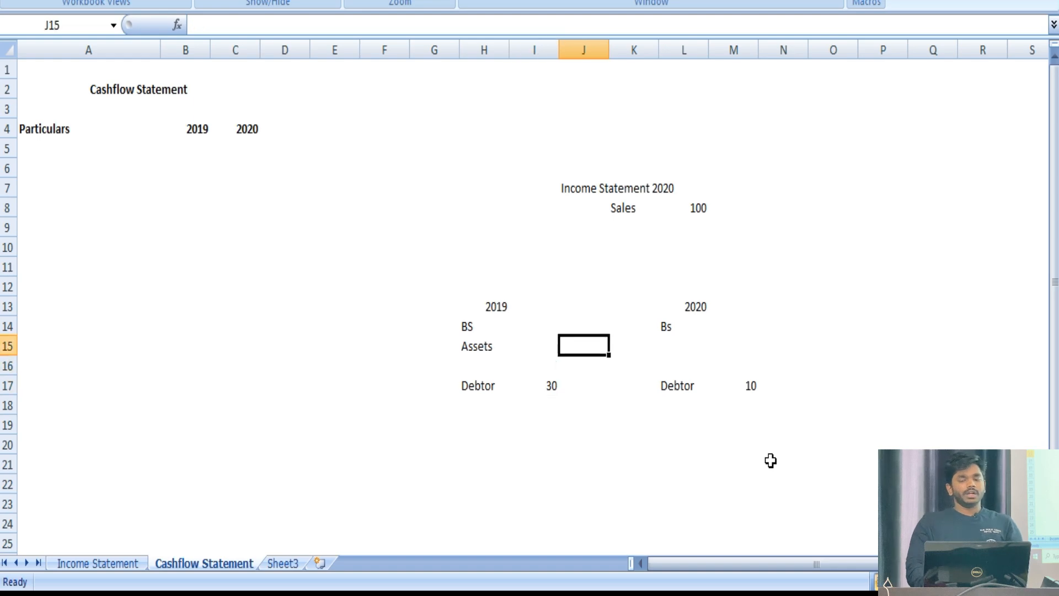
key(Right)
key(Right)
key(Up)
key(Up)
key(Up)
key(Up)
key(Up)
key(Up)
key(Up)
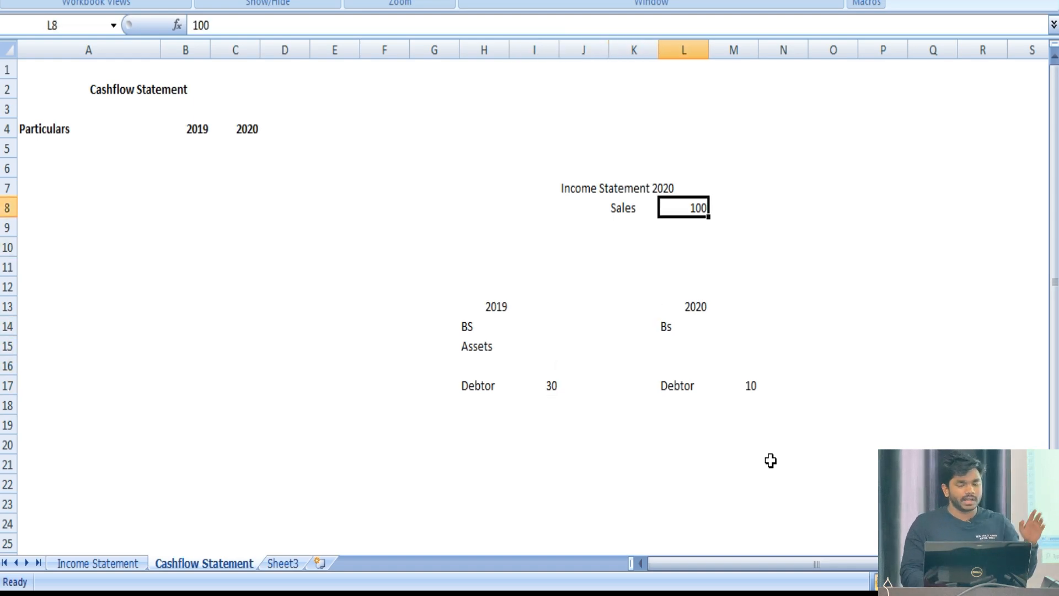
key(Left)
key(Down)
key(Left)
key(Down)
key(Left)
key(Down)
key(Down)
key(Down)
key(Down)
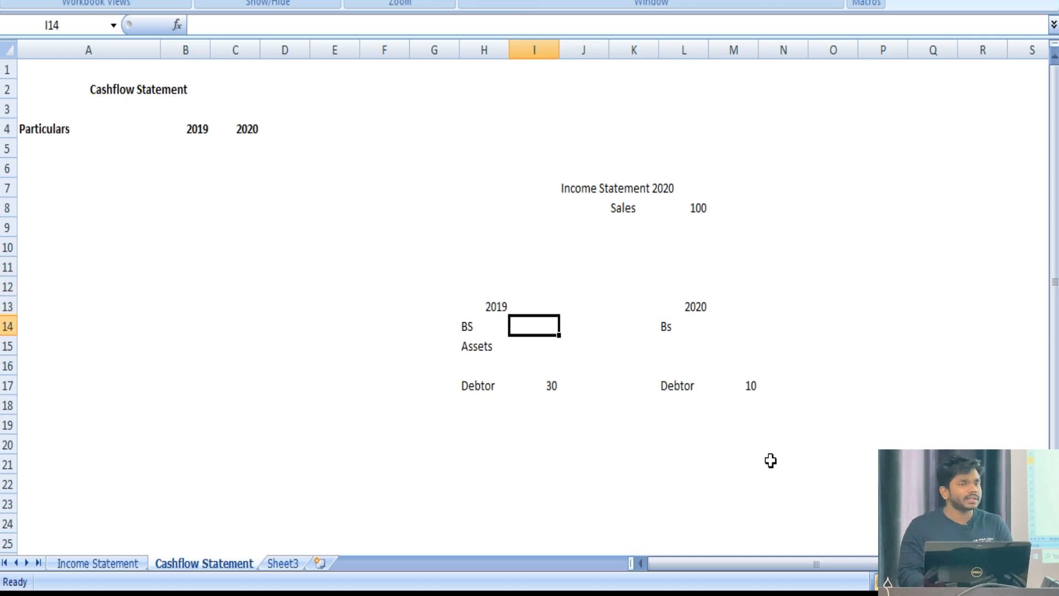
key(Down)
key(Down)
key(Down)
key(Down)
Enter 130 in O11 as the combined amount of 2020 sales and 2019 debtors
key(Up)
key(Up)
key(Right)
key(Right)
key(Up)
key(Up)
key(Up)
key(Up)
key(Up)
key(Right)
key(Right)
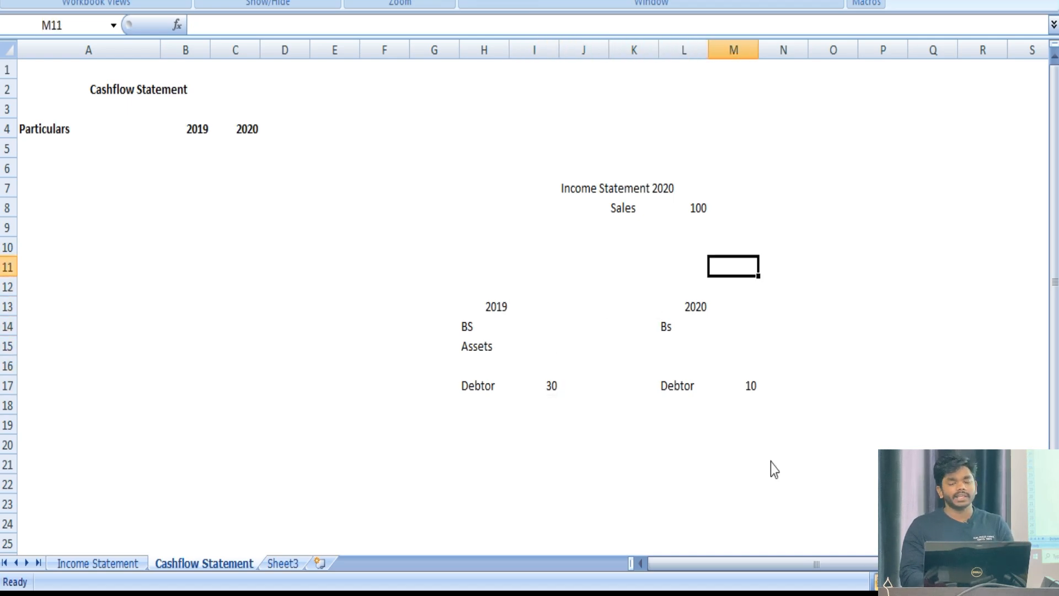
key(Right)
key(Right)
text(130)
key(Return)
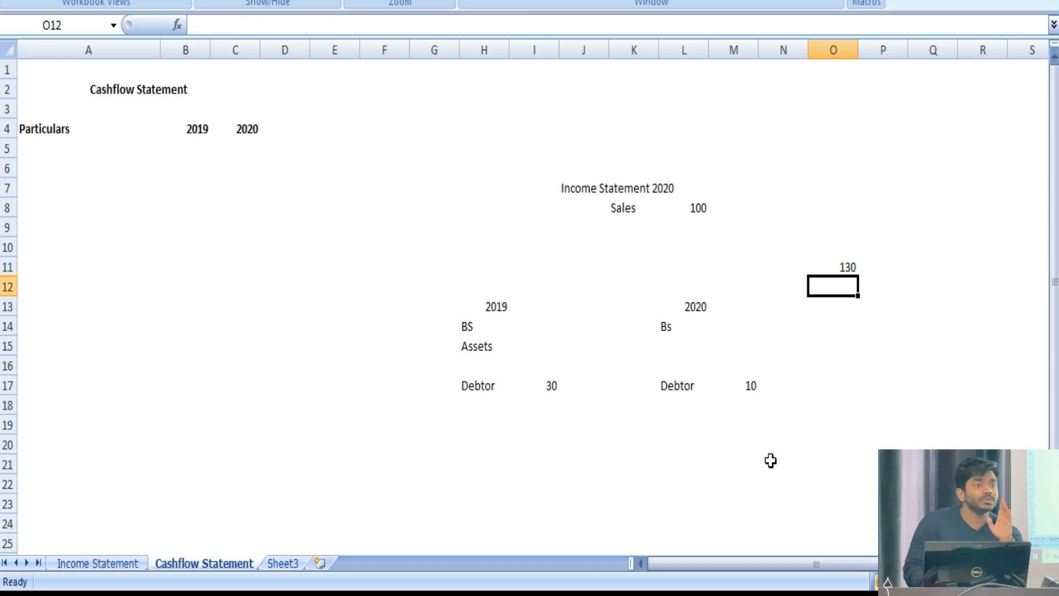
Examine the 2020 balance sheet's Debtor amount in relation to the combined amount in O11
key(Left)
key(Down)
key(Left)
key(Down)
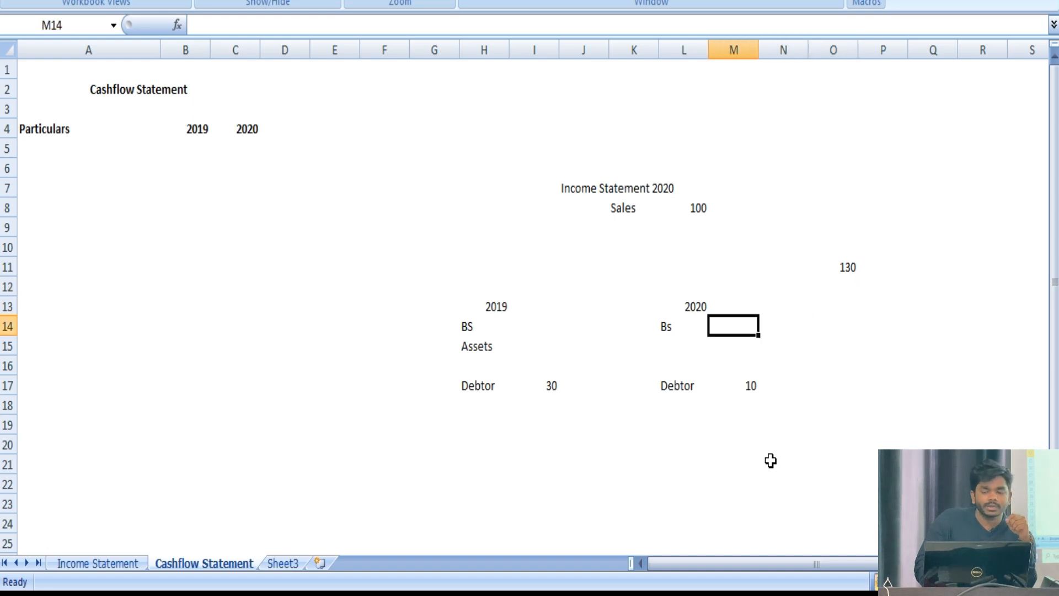
key(Left)
key(Up)
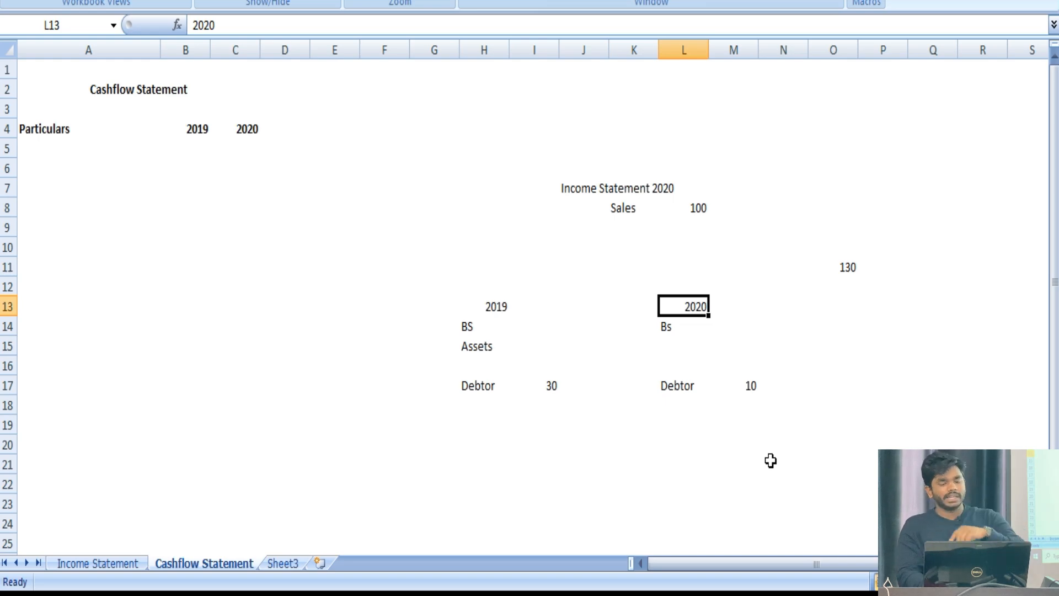
key(Down)
key(Down)
key(Down)
key(Down)
key(Right)
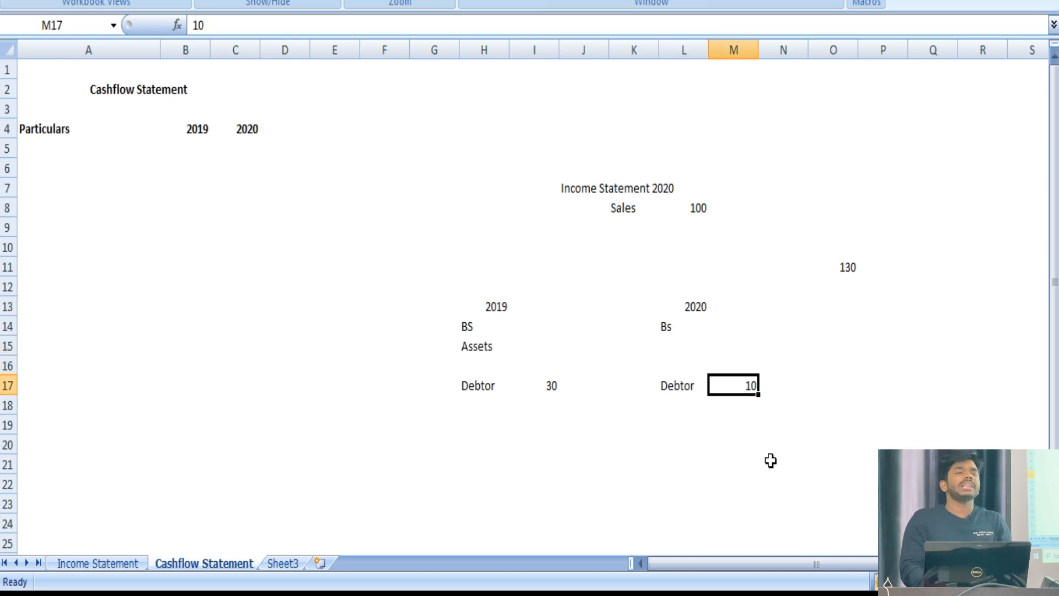
key(Right)
key(Right)
key(Up)
key(Up)
key(Up)
key(Up)
key(Up)
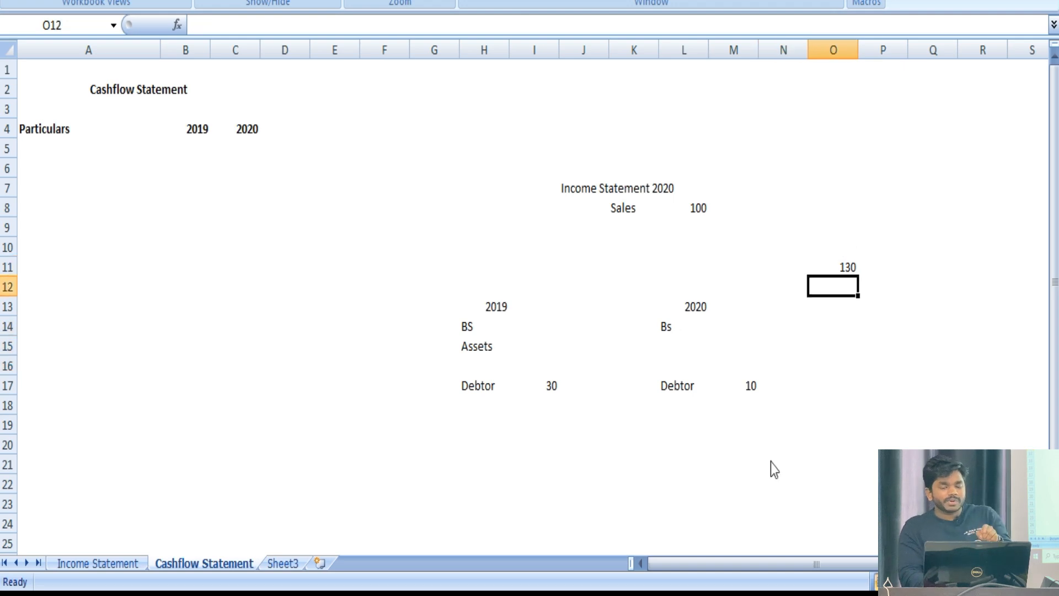
key(Down)
key(Down)
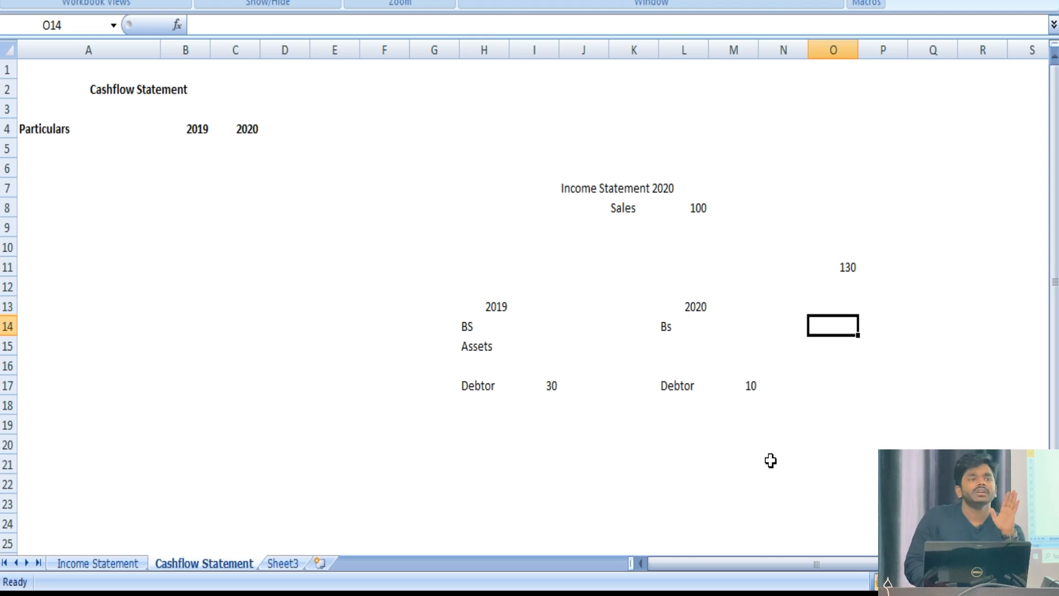
Compare the 2019 balance sheet's Debtor entry with the 2020 Debtor amount to work out the cash actually received
key(Left)
key(Down)
key(Down)
key(Down)
key(Left)
key(Left)
key(Left)
key(Left)
key(Left)
key(Left)
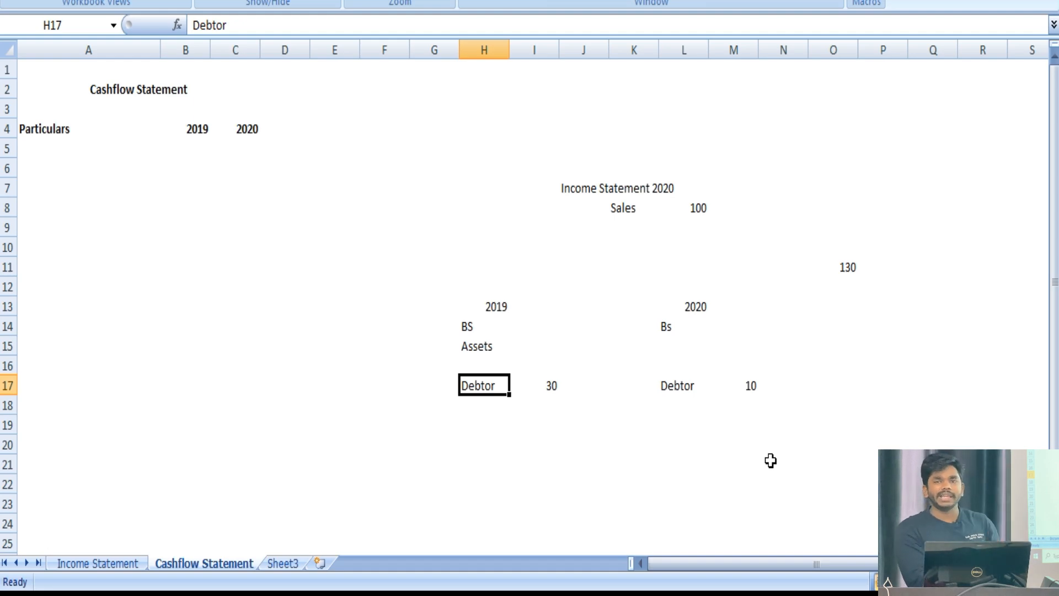
key(Up)
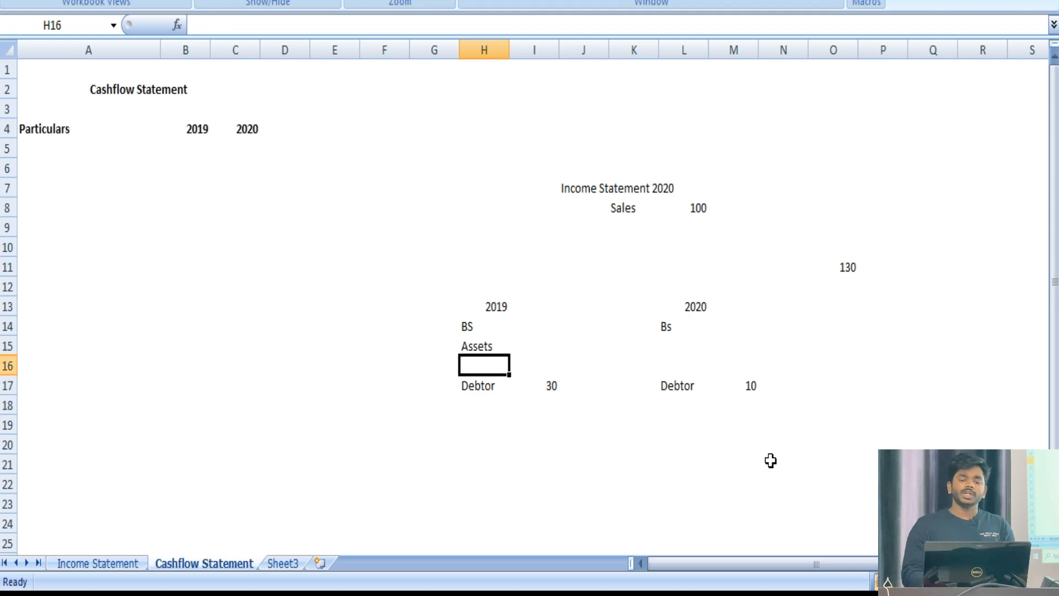
key(Up)
key(Up)
key(Right)
key(Right)
key(Right)
key(Up)
key(Right)
key(Right)
key(Down)
key(Down)
key(Down)
key(Down)
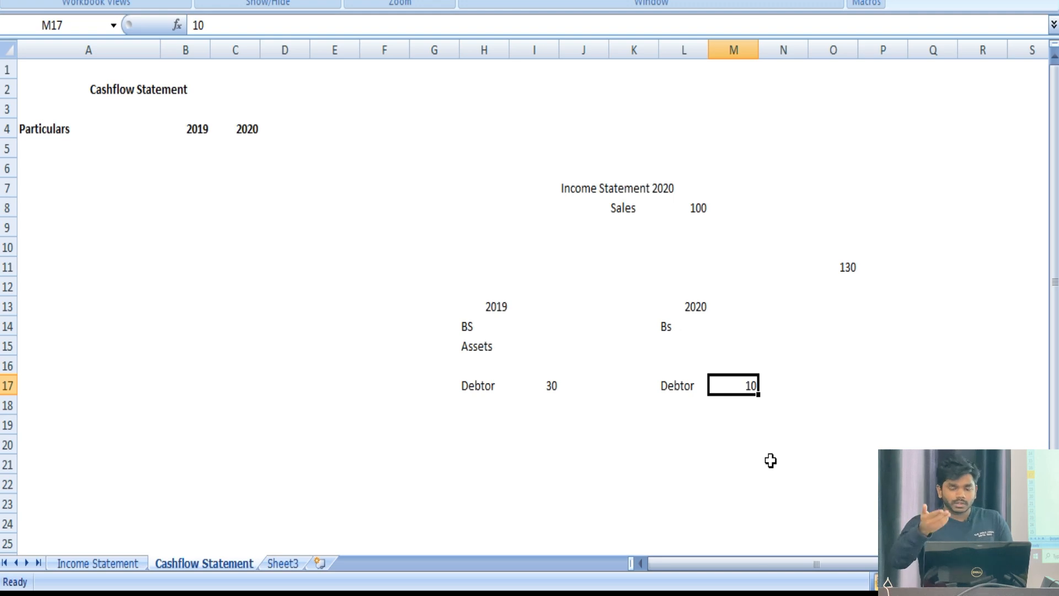
Enter 120 in O15 as the cash received after deducting the 2020 debtors
key(Up)
key(Right)
text(120)
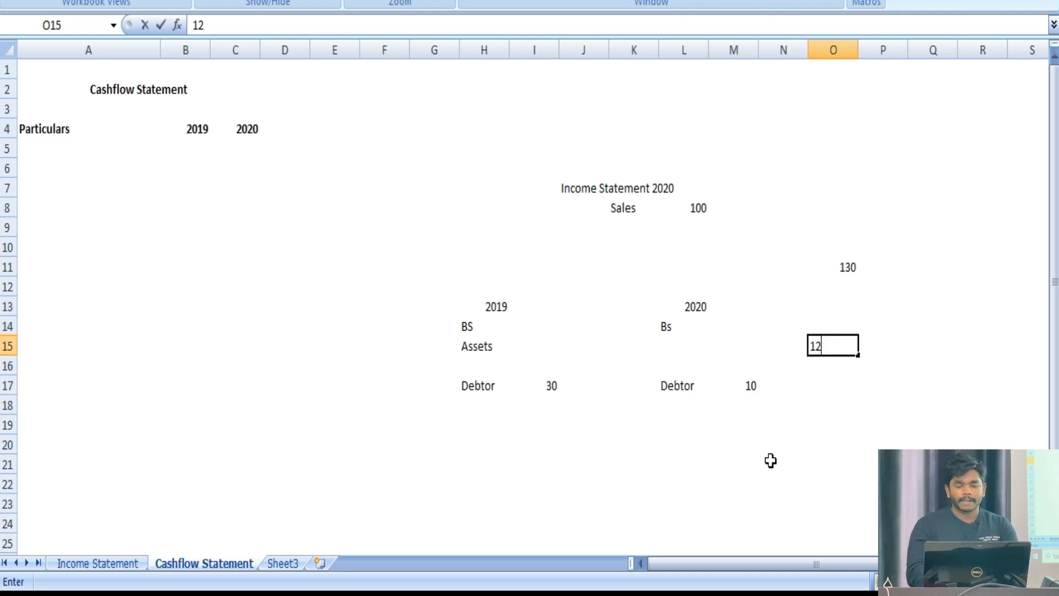
key(Return)
Label the cash amount with CFO in O14 and make the figure in O15 bold
key(Up)
key(Up)
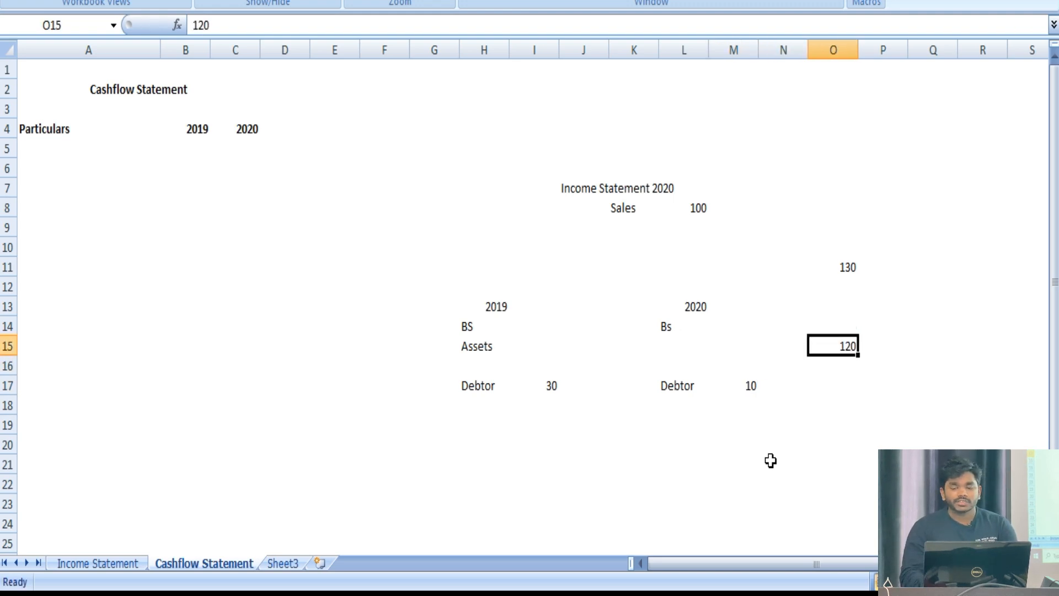
text(CFO)
key(Return)
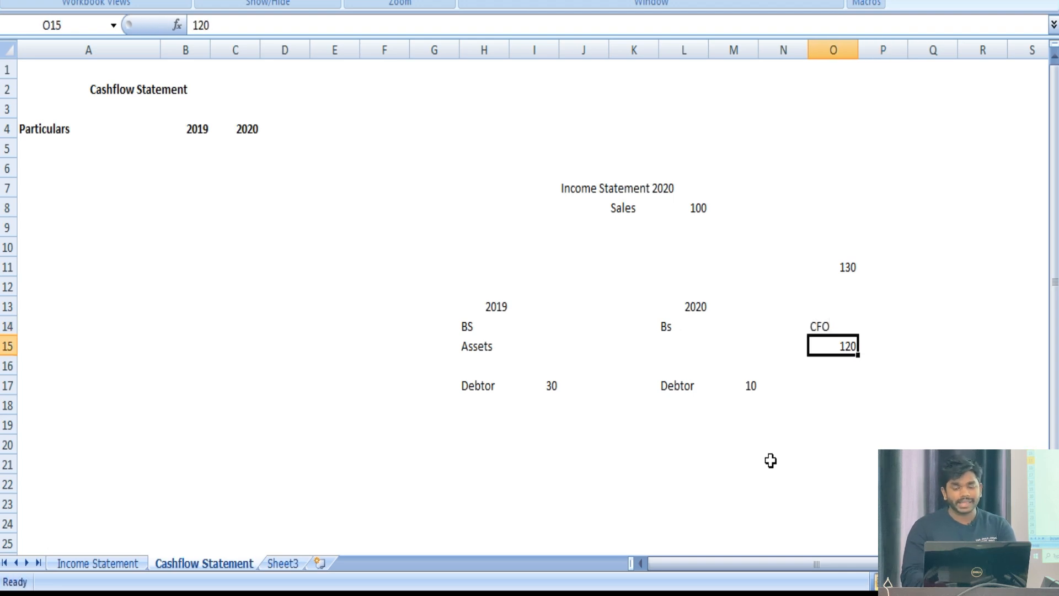
key(ctrl+b)
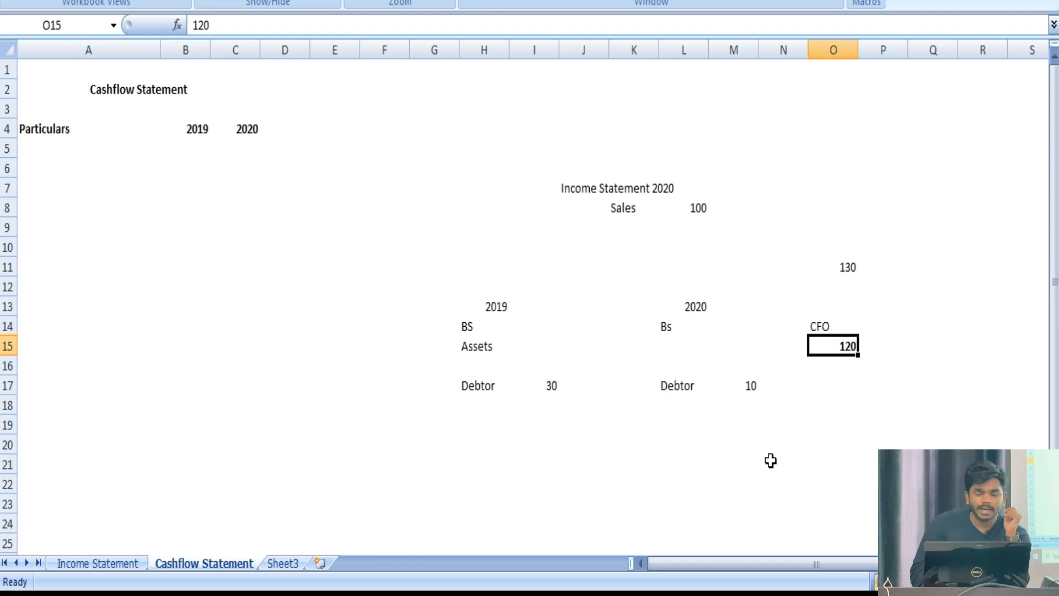
Start a CFO calculation block with the heading CFO in O21 and the label EBT in O23
click(831, 463)
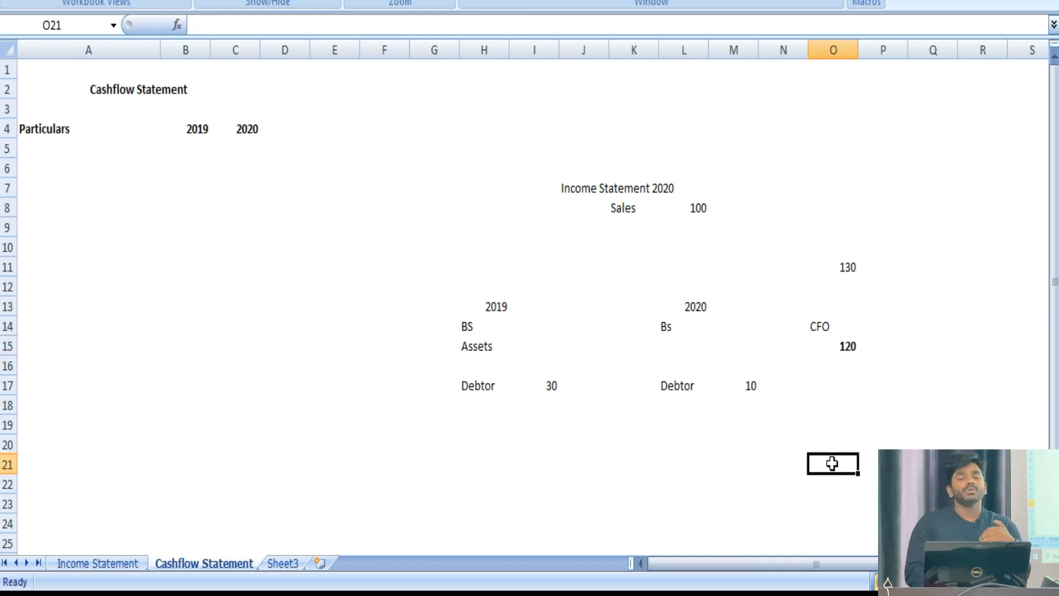
text(CFO)
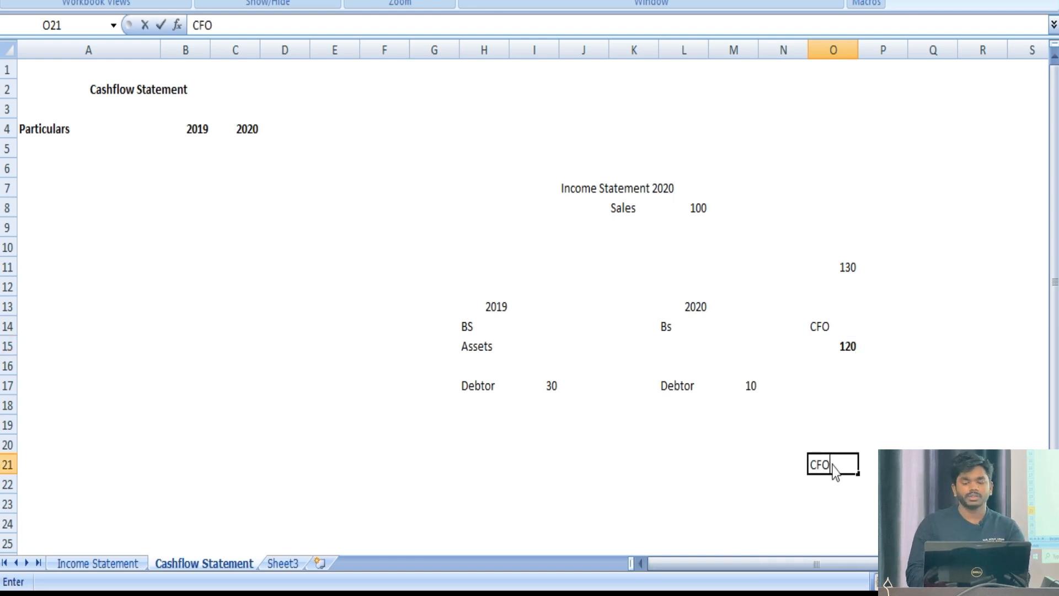
key(Return)
key(Return)
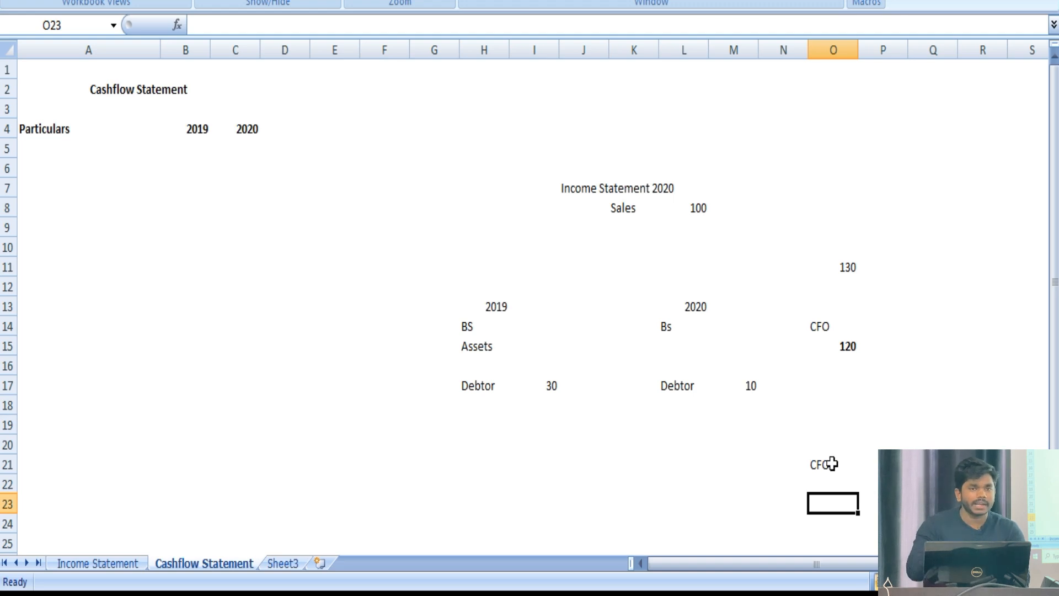
text(EBT)
key(Return)
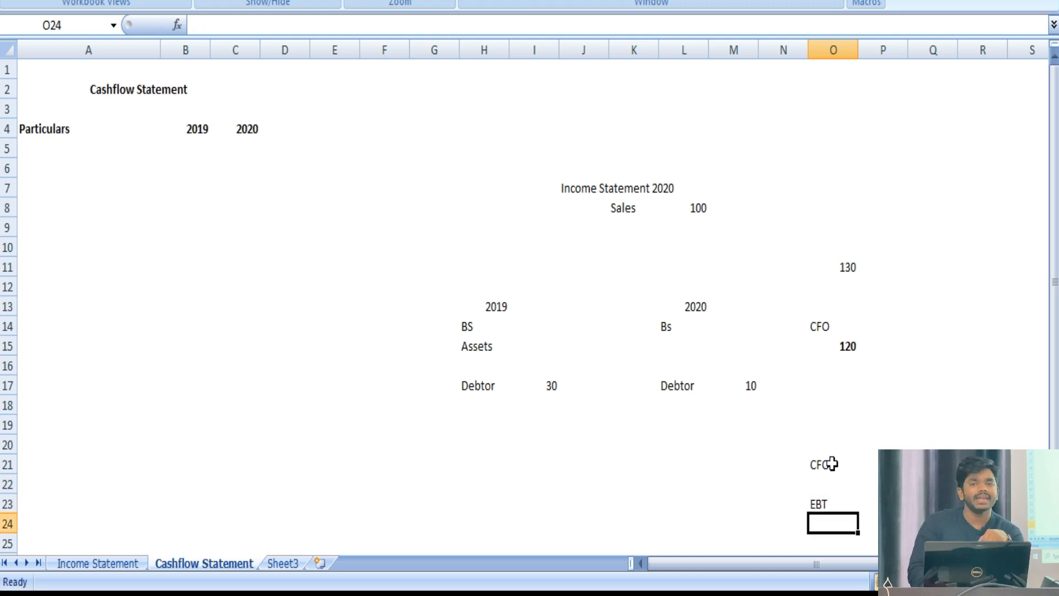
key(Up)
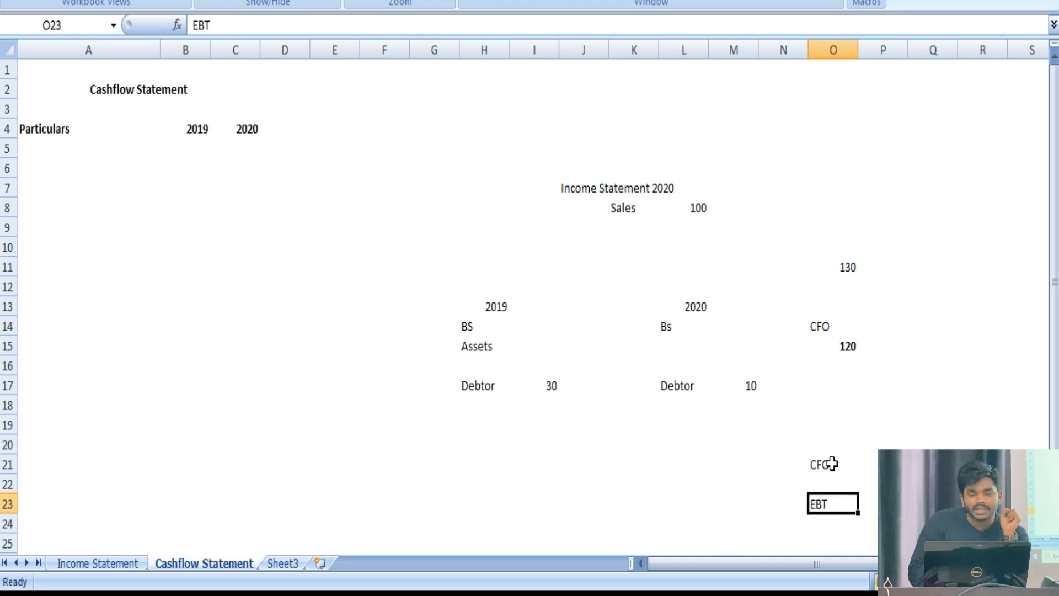
Examine the Sales amount in the 2020 income statement as the starting point for EBT
key(Up)
key(Up)
key(Up)
key(Up)
key(Up)
key(Up)
key(Up)
key(Up)
key(Up)
key(Up)
key(Left)
key(Up)
key(Left)
key(Up)
key(Left)
key(Up)
key(Up)
key(Up)
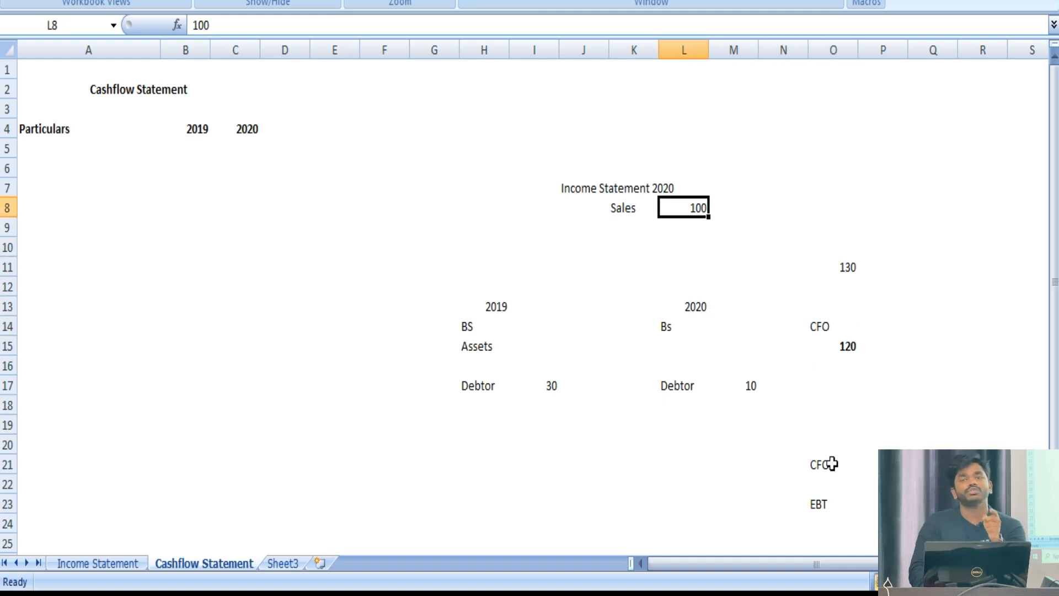
Enter 70 in P23 as the EBT amount
key(Right)
key(Down)
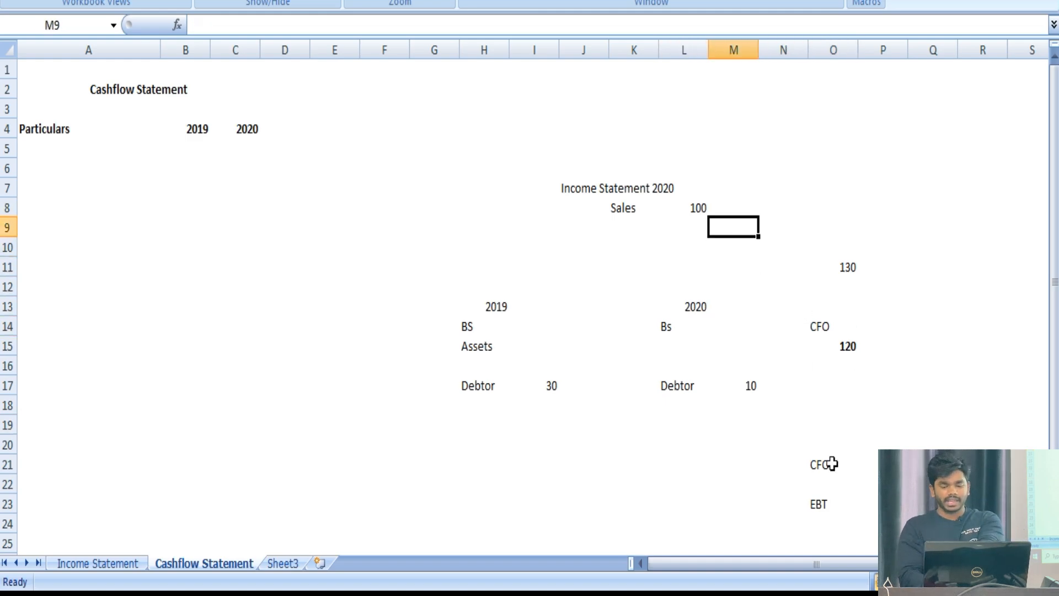
key(Right)
key(Down)
key(Down)
key(Down)
key(Down)
key(Down)
key(Down)
key(Down)
key(Down)
key(Down)
key(Down)
key(Down)
key(Down)
key(Right)
key(Down)
key(Down)
key(Right)
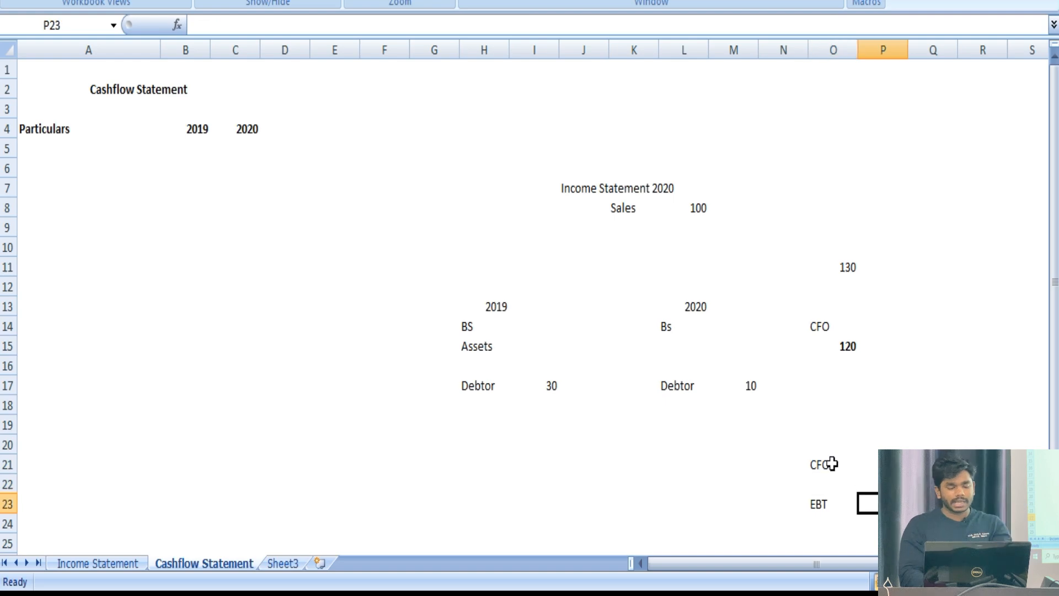
key(Down)
key(Up)
Highlight the 2020 Sales amount in L8 with a yellow fill
key(Up)
key(Up)
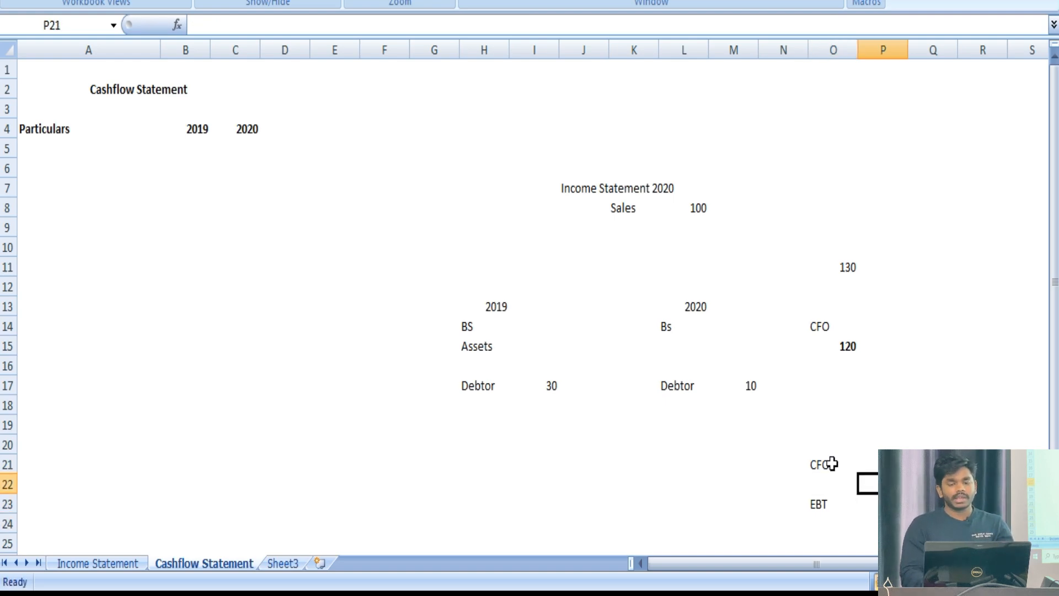
key(Up)
key(Up)
key(Up)
key(Up)
key(Up)
key(Up)
key(Up)
key(Up)
key(Left)
key(Left)
key(Up)
key(Left)
key(Up)
key(Left)
key(Up)
key(Left)
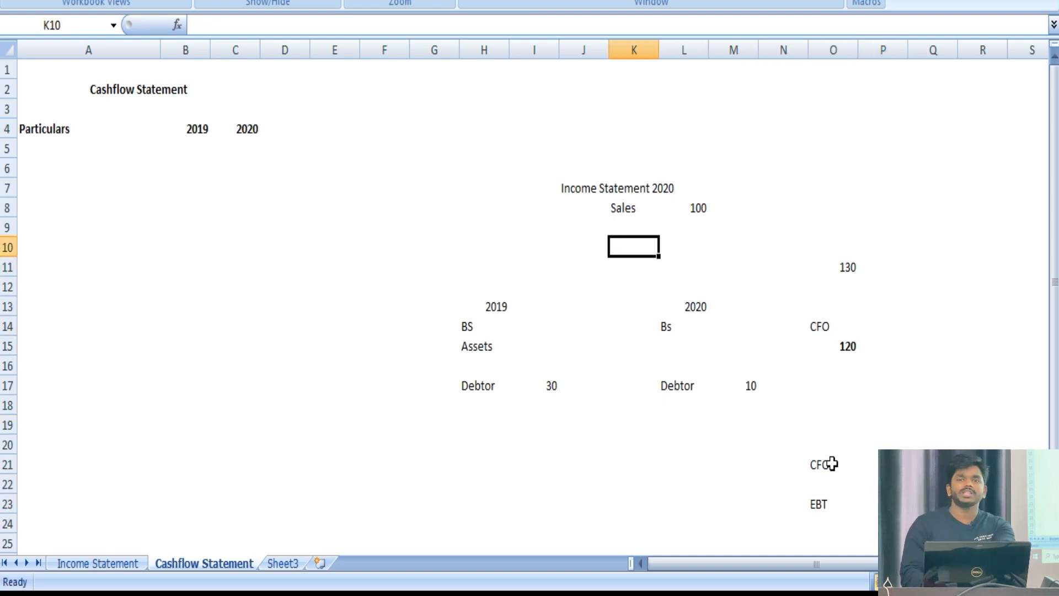
key(Up)
key(Right)
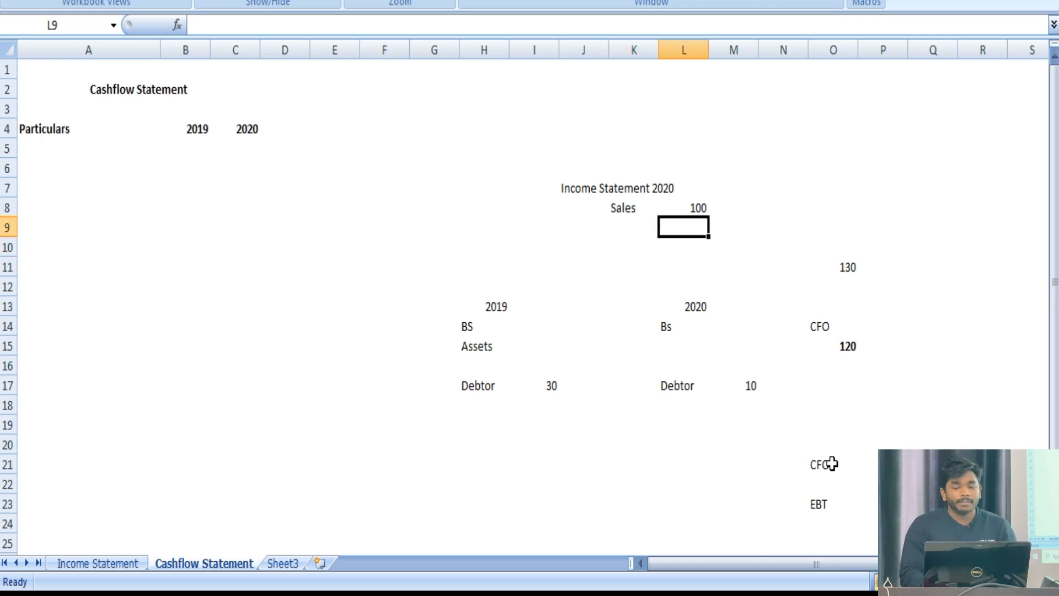
key(Up)
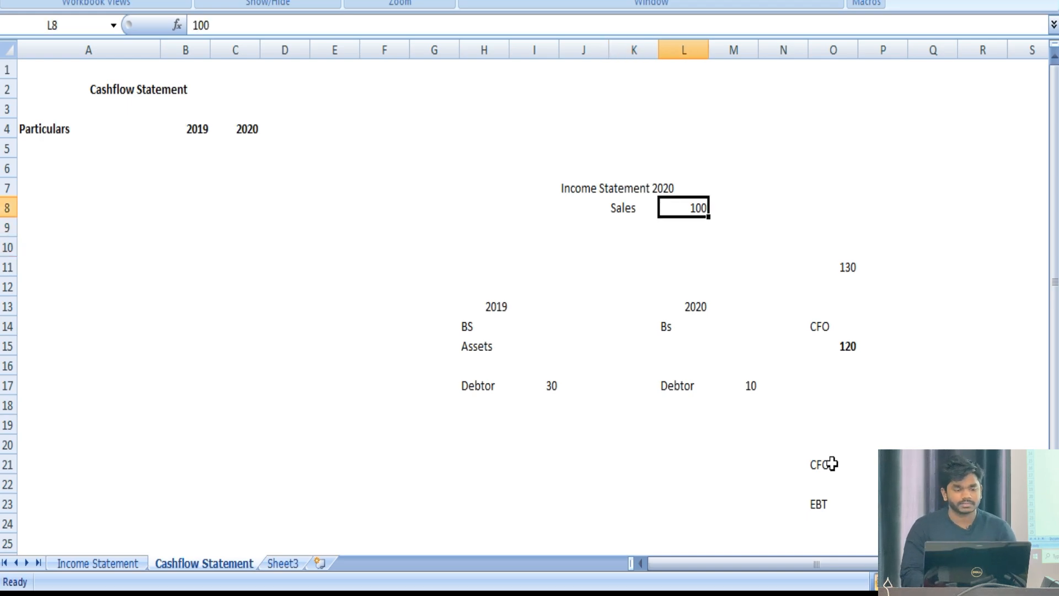
key(alt+h)
key(h)
key(Right)
key(Right)
key(Down)
key(Down)
key(Down)
key(Down)
key(Down)
key(Down)
key(Right)
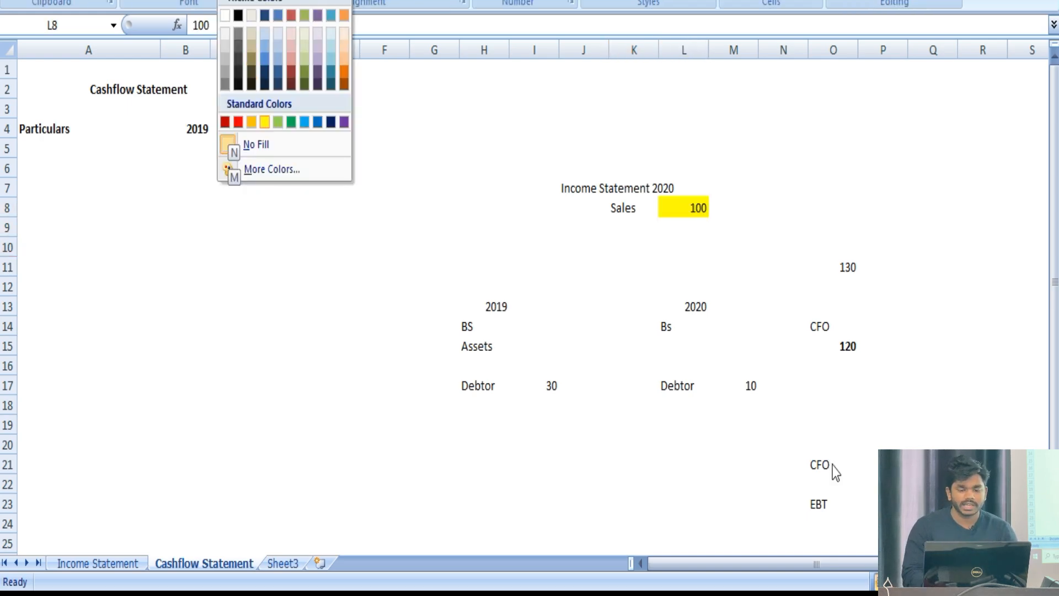
key(Return)
Apply the same yellow fill to the EBT amount in P23
key(Down)
key(Right)
key(Down)
key(Right)
key(Down)
key(Right)
key(ctrl+Down)
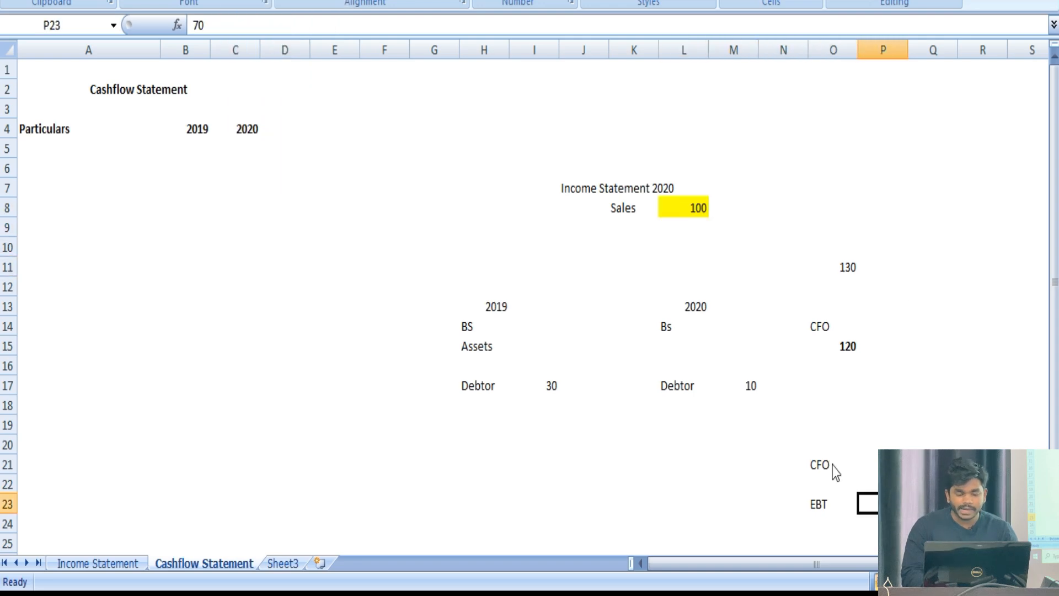
key(F4)
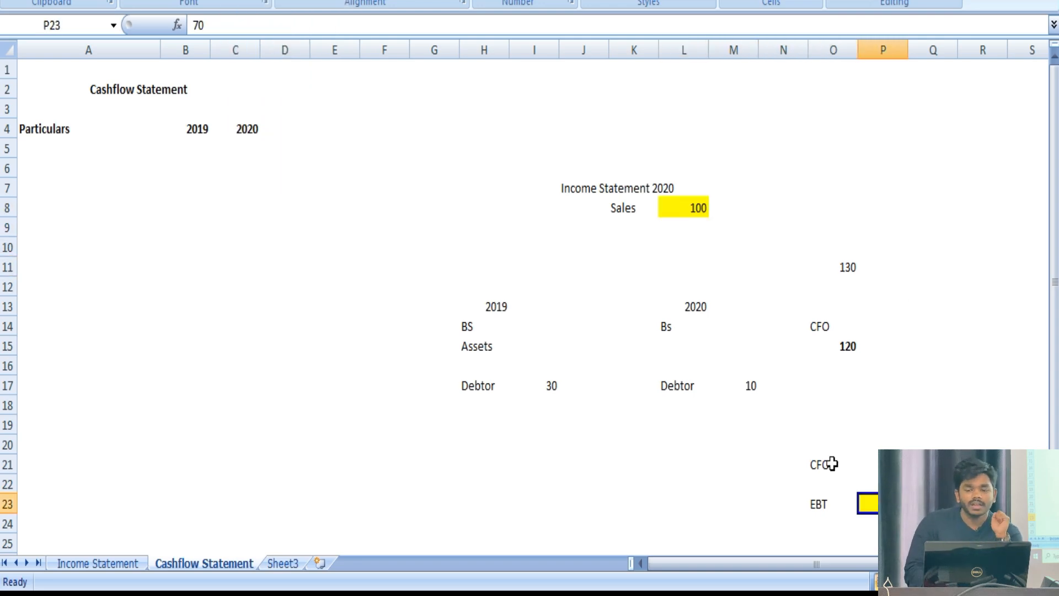
Compare the 2020 and 2019 Debtor amounts to find the adjustment needed to EBT in the CFO calculation
key(Left)
key(Up)
key(Up)
key(Up)
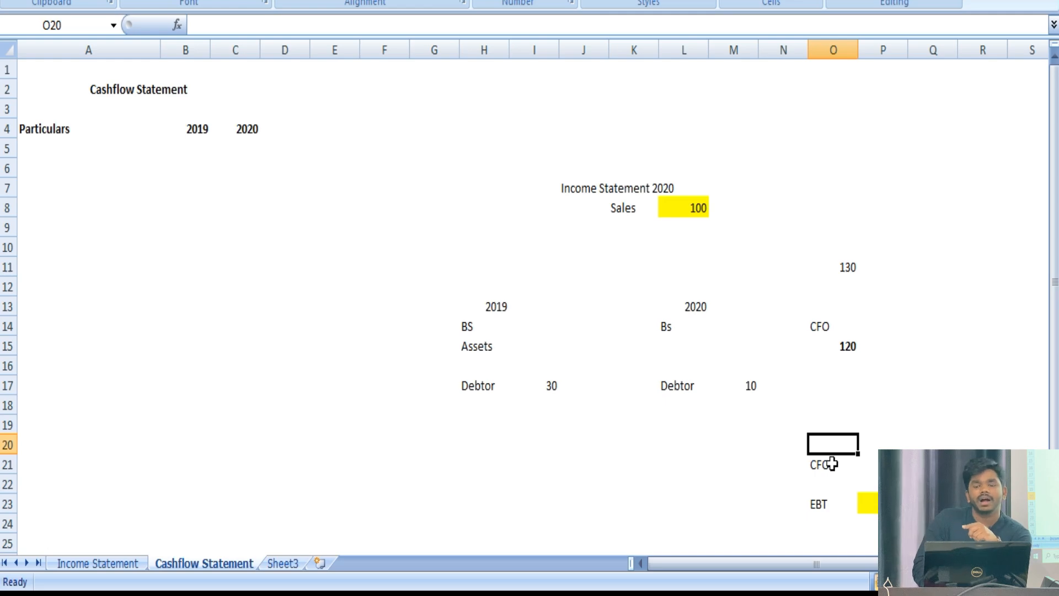
key(Up)
key(Up)
key(Up)
key(Up)
key(Left)
key(Left)
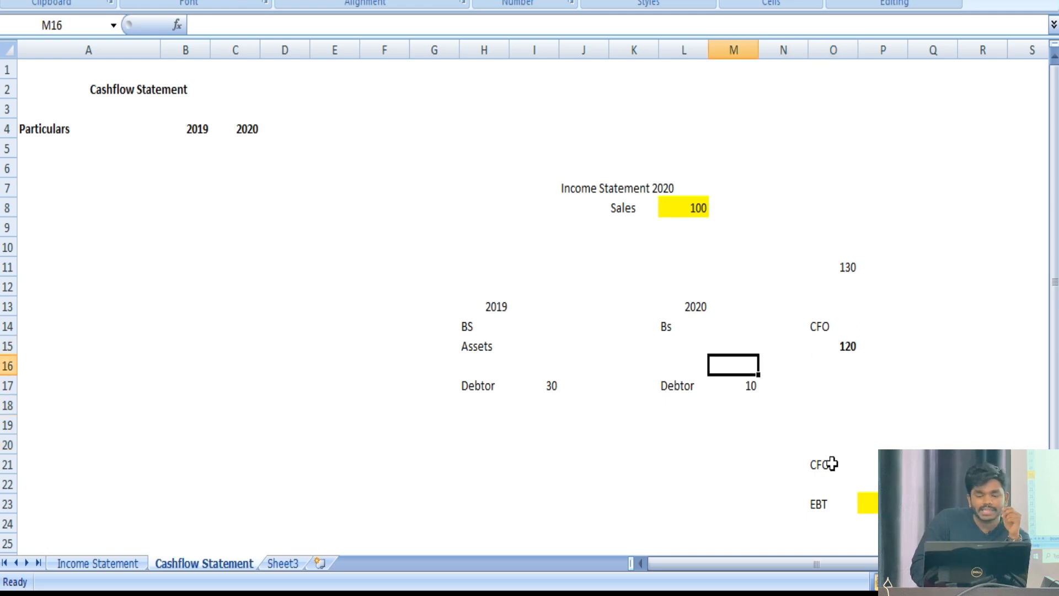
key(Down)
key(Left)
key(Left)
key(Left)
key(Left)
key(Right)
key(Right)
key(Right)
key(Left)
key(Left)
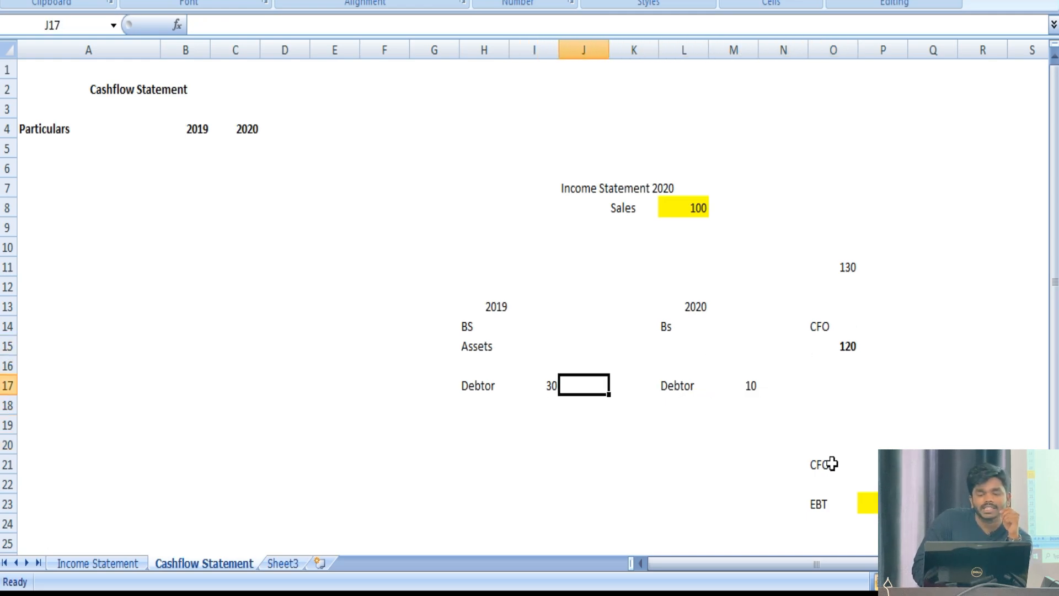
key(Right)
key(Right)
key(Right)
key(Right)
key(Down)
key(Right)
key(Down)
key(Down)
key(Down)
key(Down)
key(Down)
key(Down)
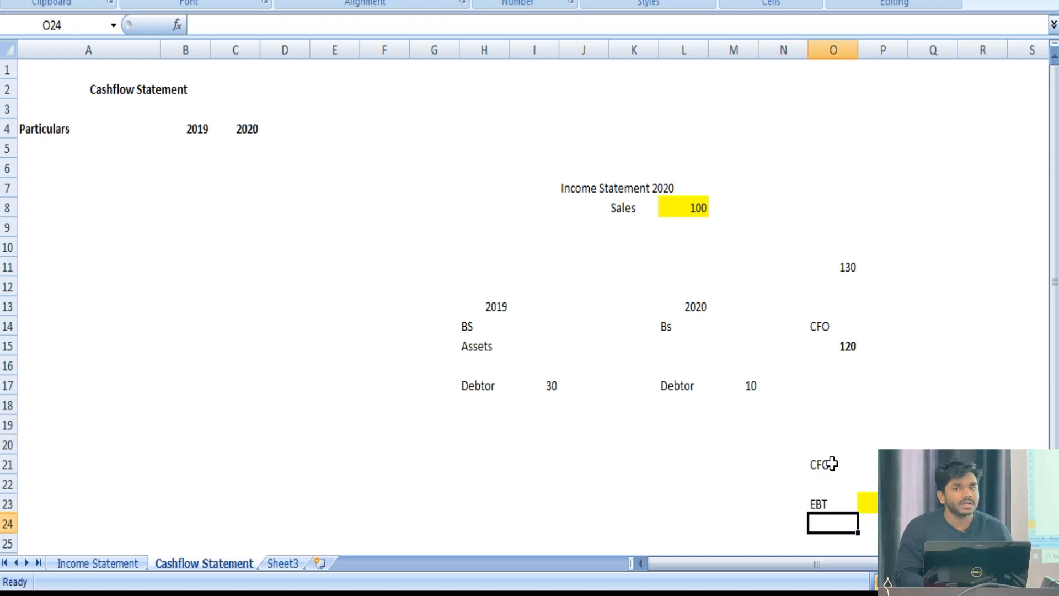
Enter 28 in P24, directly below the EBT amount
key(Up)
key(Right)
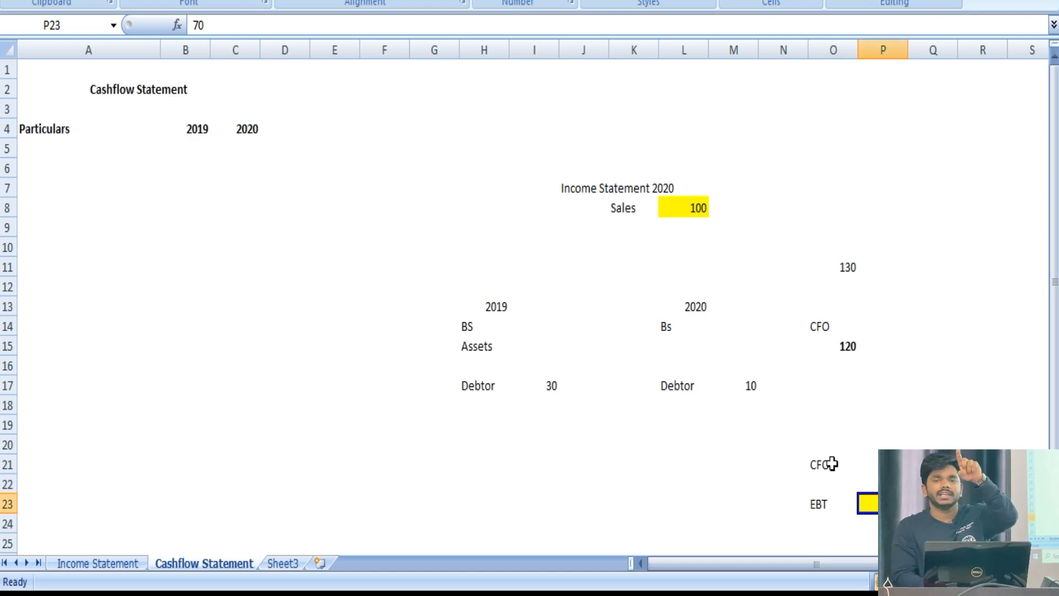
key(Left)
key(Down)
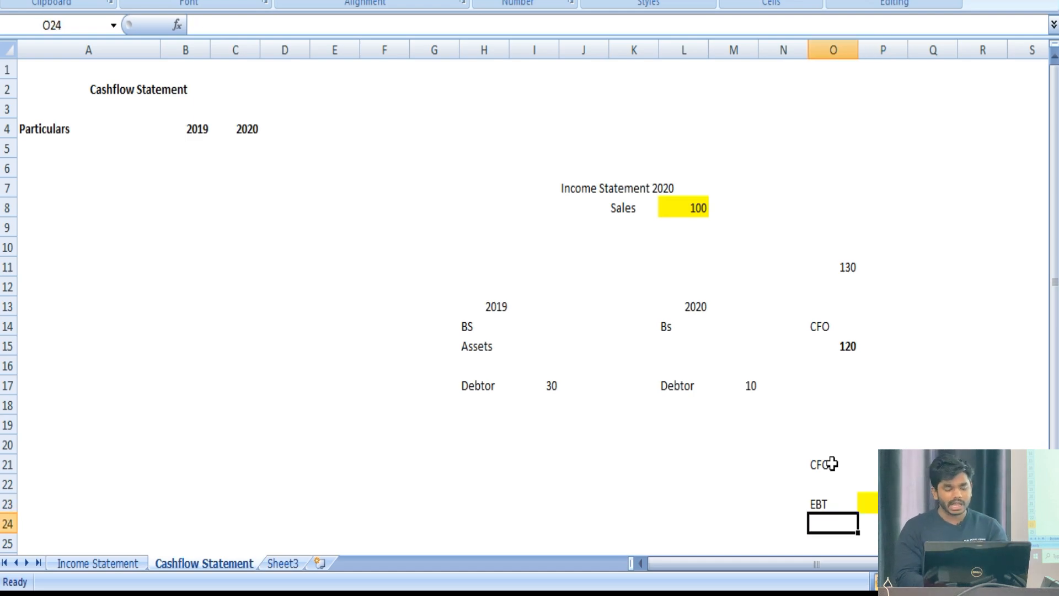
key(Right)
text(28)
key(Return)
key(Up)
key(Left)
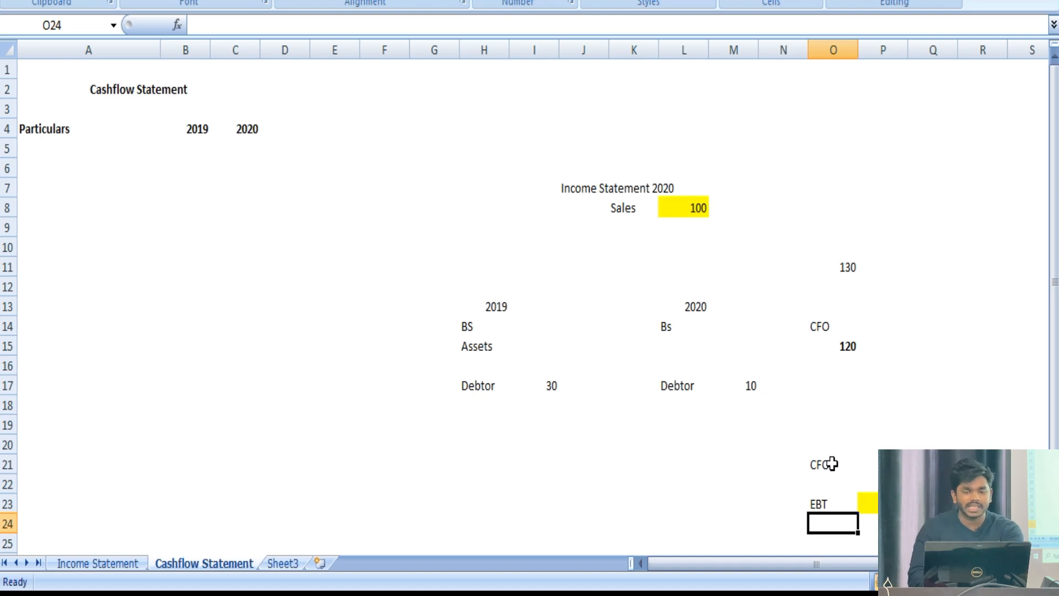
Look up the March 31, 2019 Trade Receivables in the annual report's balance sheet and enter 222 in I18 below the 2019 Debtor amount
click(551, 593)
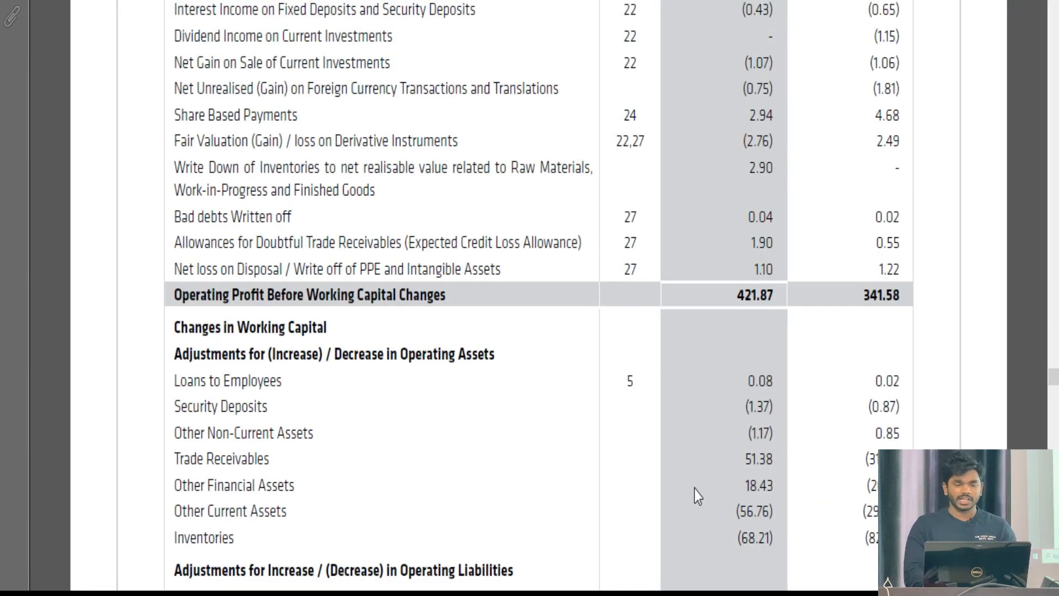
scroll(694, 488, up, 13)
scroll(694, 489, up, 20)
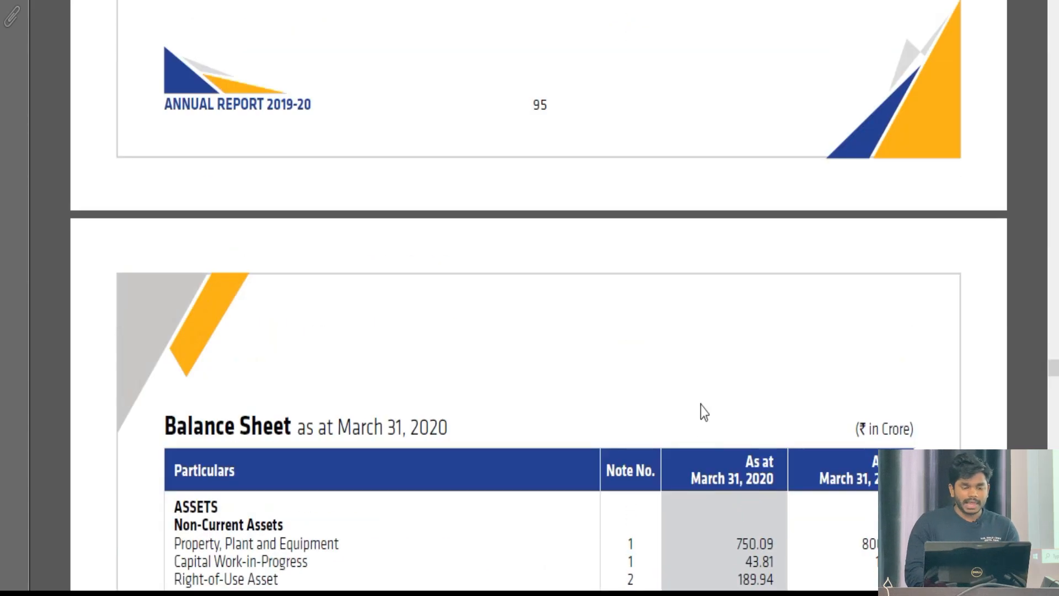
scroll(700, 408, down, 11)
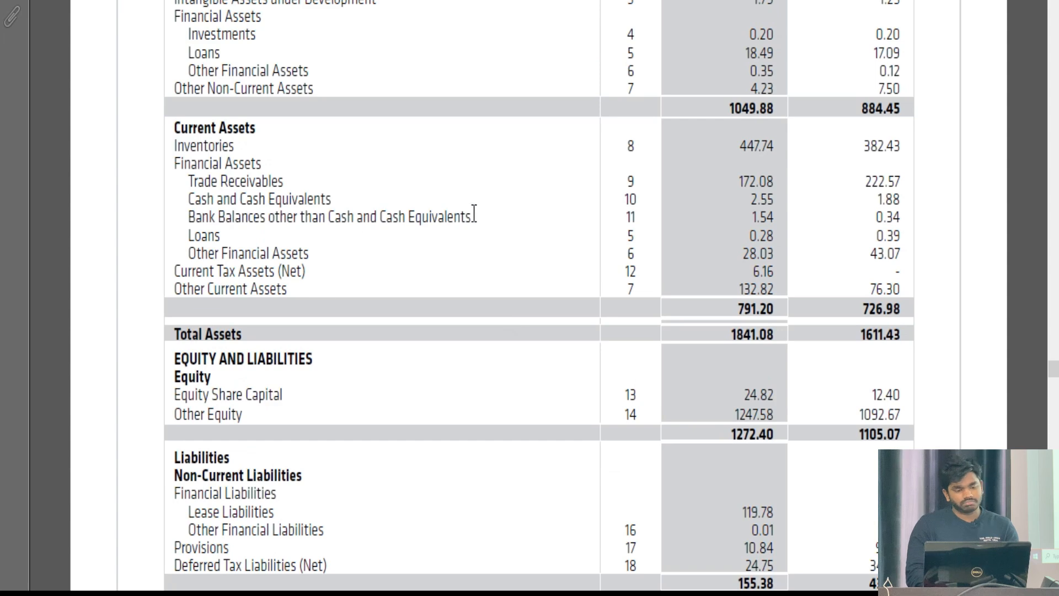
scroll(632, 187, up, 3)
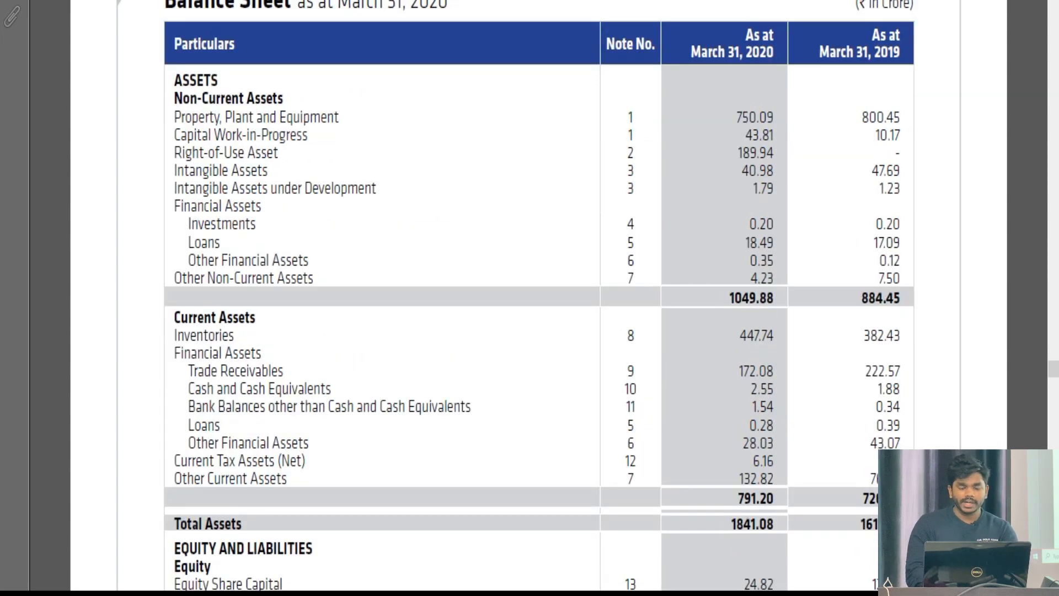
click(628, 593)
click(549, 408)
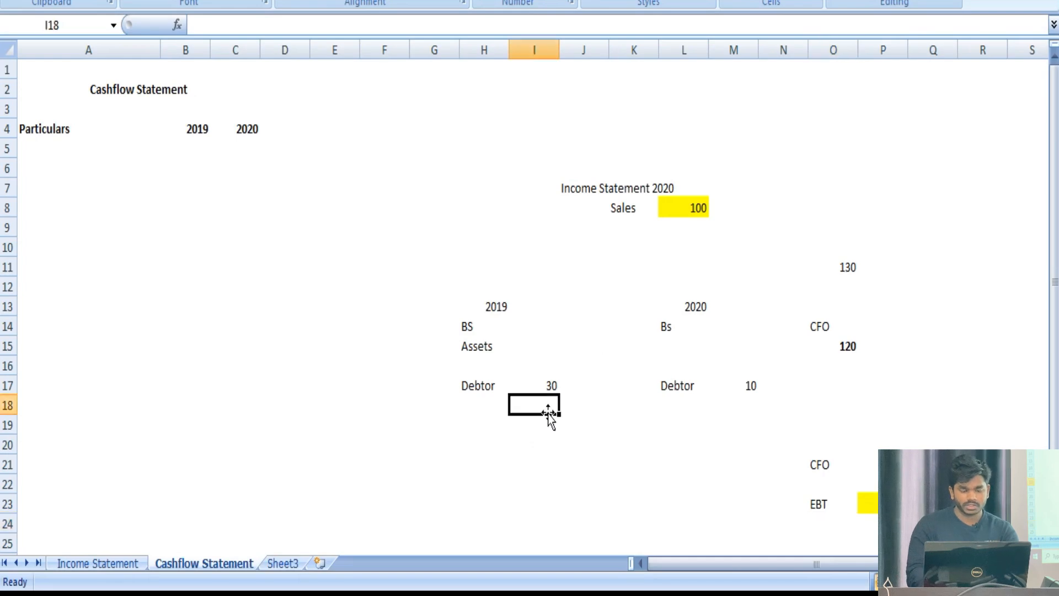
text(222)
key(Tab)
click(548, 406)
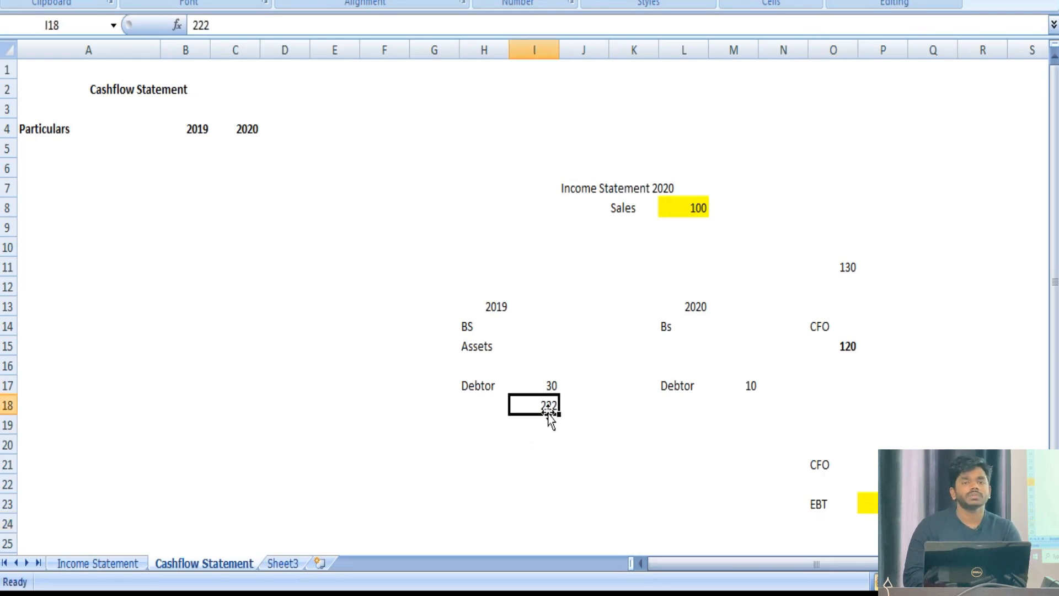
Find the 2020 Revenue from Operations in the annual report and enter 2410 in L9 below the Sales amount
key(Right)
key(Up)
key(Up)
key(Right)
key(Up)
key(Right)
key(Up)
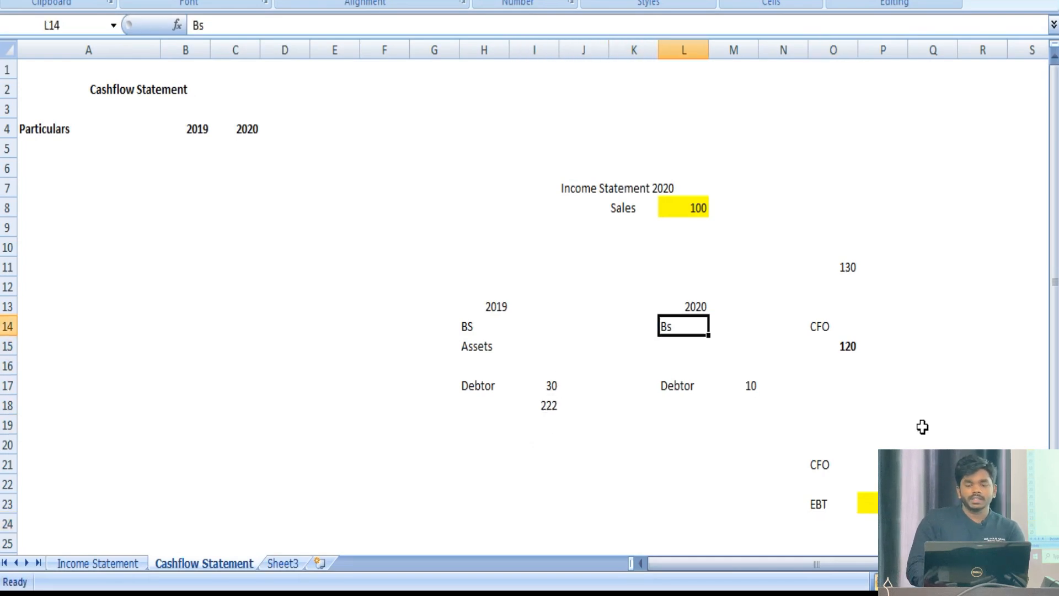
key(Up)
key(Up)
key(Up)
key(Up)
key(Up)
key(alt+Tab)
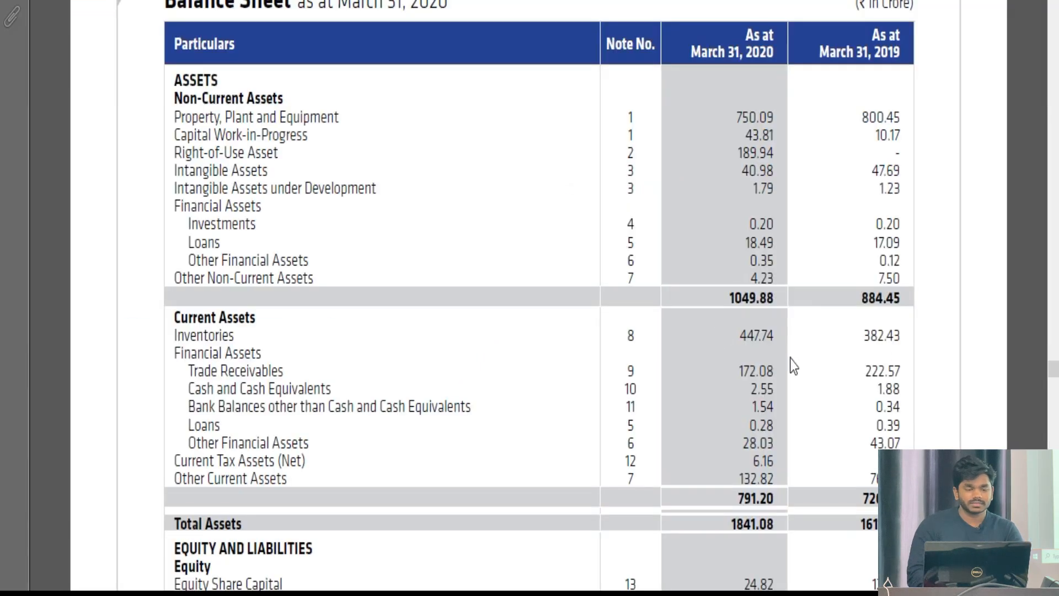
scroll(716, 335, down, 15)
scroll(714, 330, down, 3)
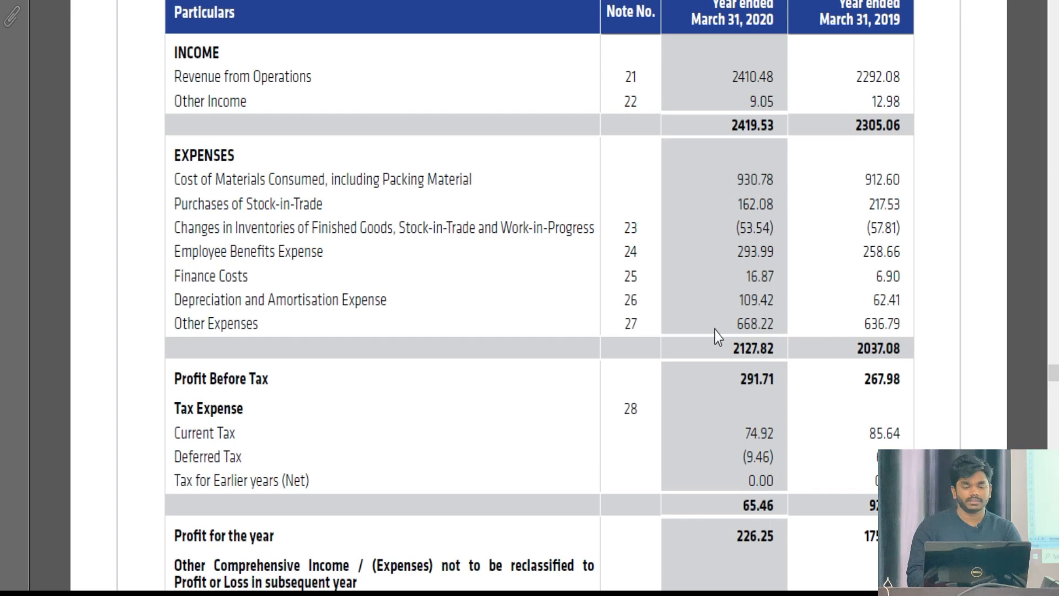
key(alt+Tab)
text(2410)
key(Return)
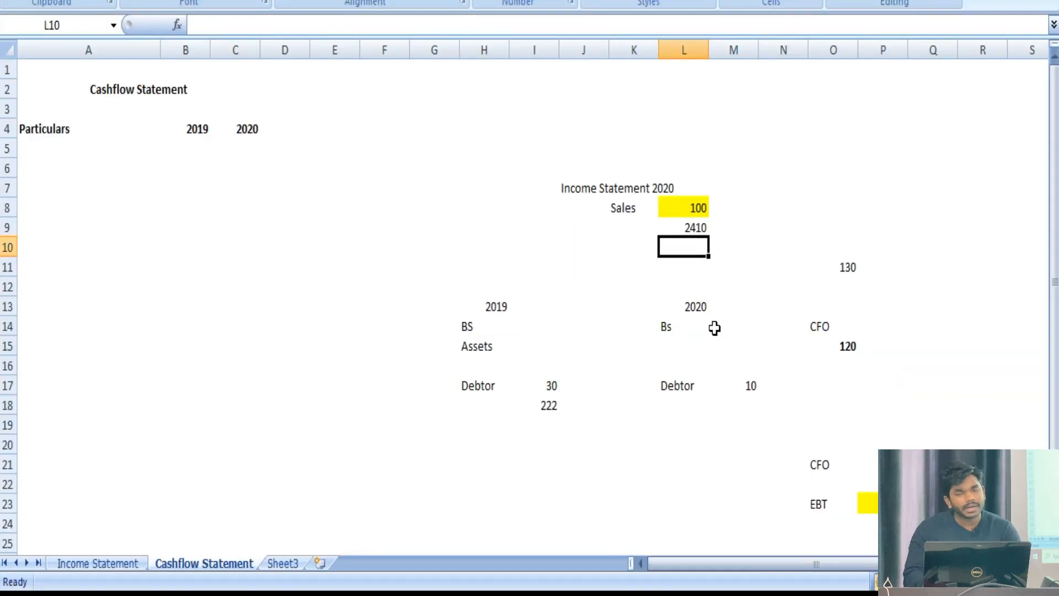
Look up the March 31, 2020 Trade Receivables in the balance sheet and enter 172 in M18 below the 2020 Debtor amount
key(Right)
key(Down)
key(Down)
key(Down)
key(Down)
key(Down)
key(Down)
key(Down)
key(Down)
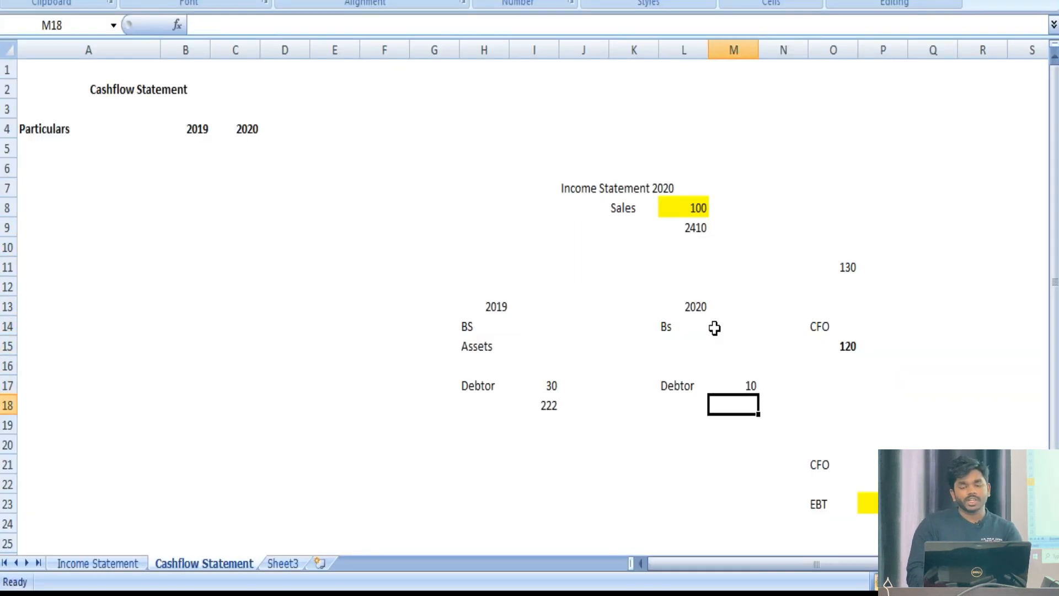
key(alt+Tab)
scroll(714, 327, up, 6)
scroll(715, 327, up, 10)
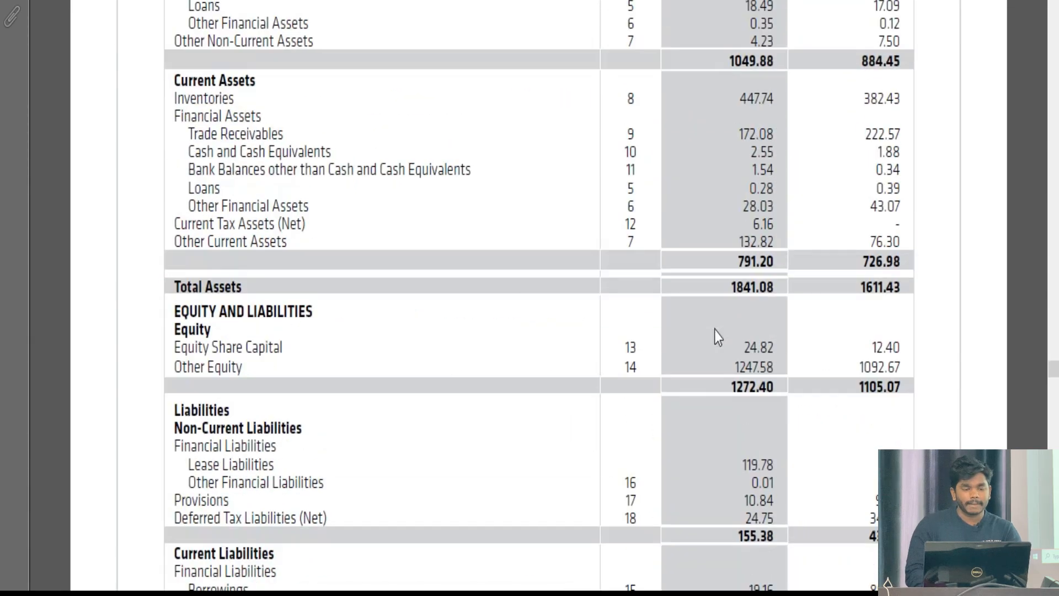
scroll(715, 333, down, 4)
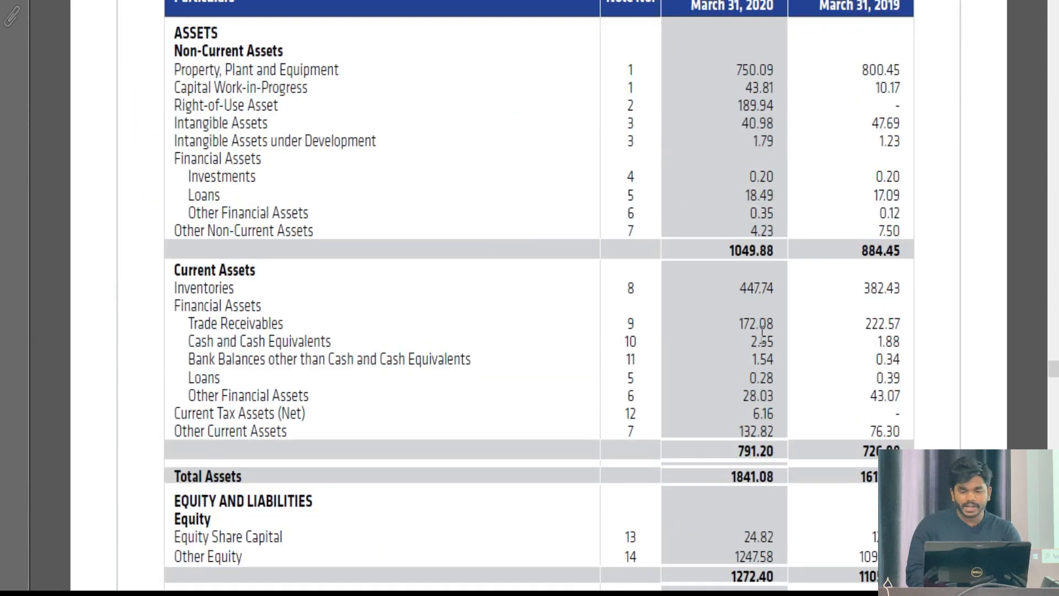
key(alt+Tab)
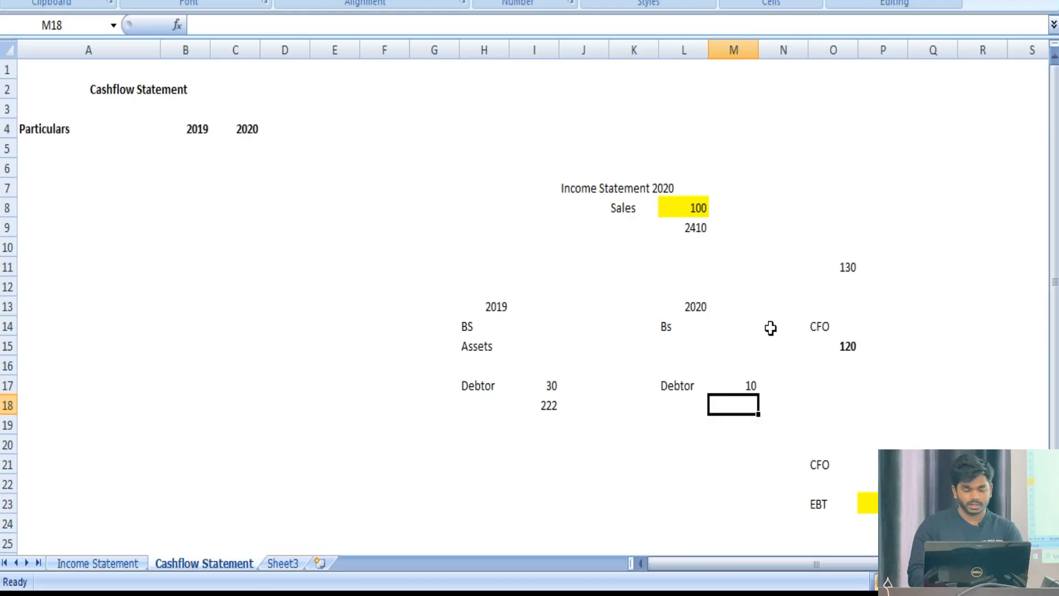
text(172)
key(Return)
key(Down)
key(Right)
key(Right)
key(Right)
key(Down)
key(Down)
key(Down)
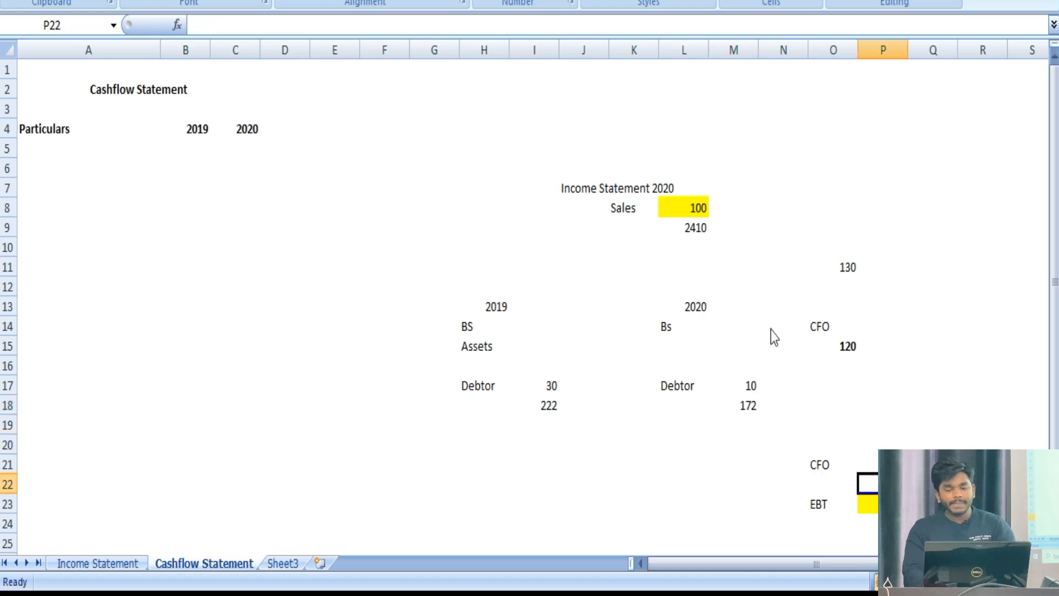
key(Up)
key(Left)
key(Up)
key(Left)
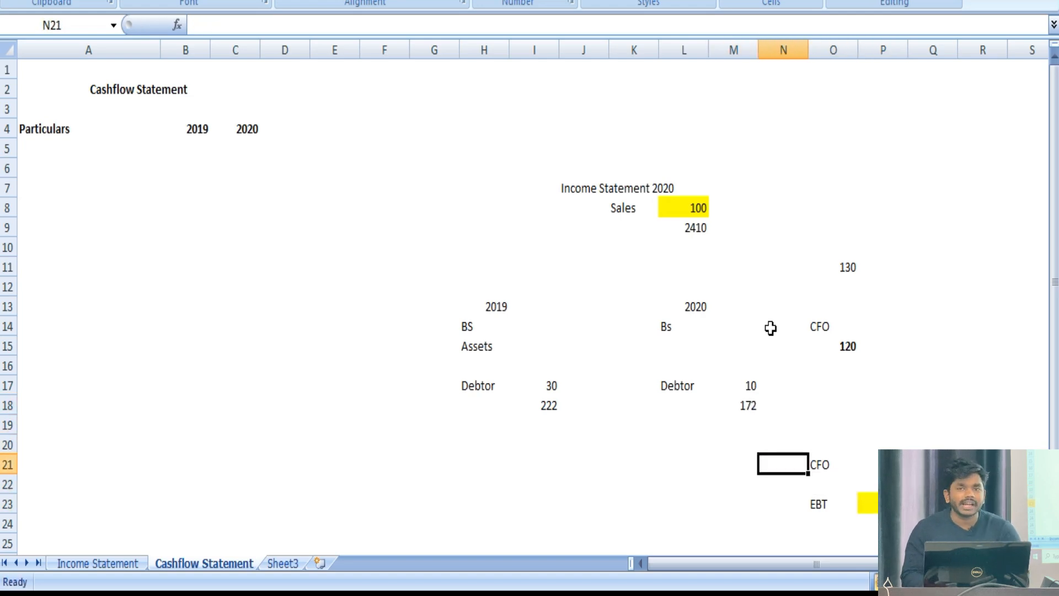
key(Up)
key(Left)
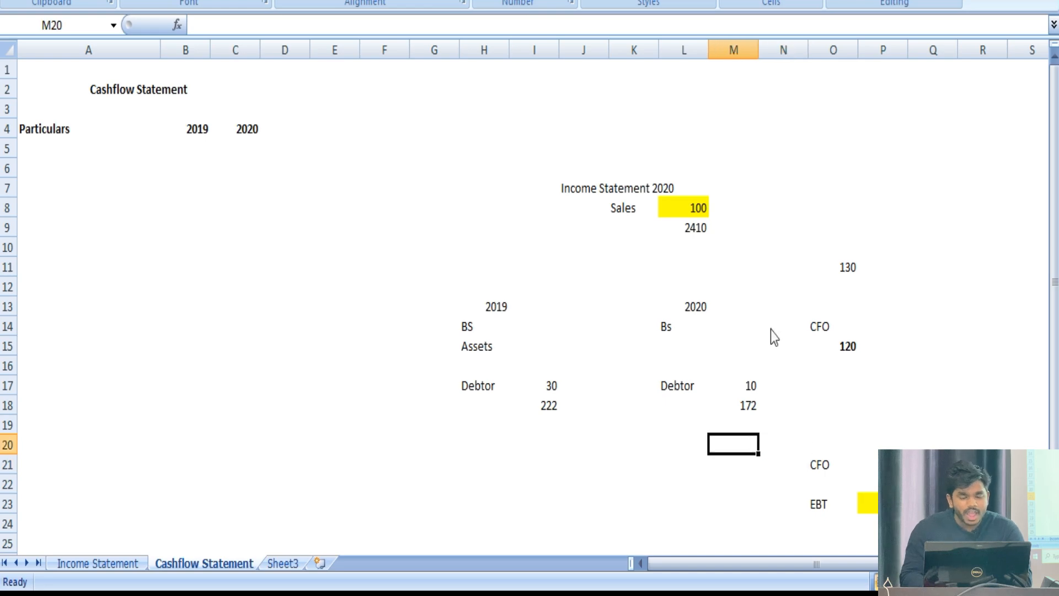
key(Up)
key(Left)
key(Up)
key(Left)
key(Left)
key(Right)
key(Right)
key(Right)
key(Right)
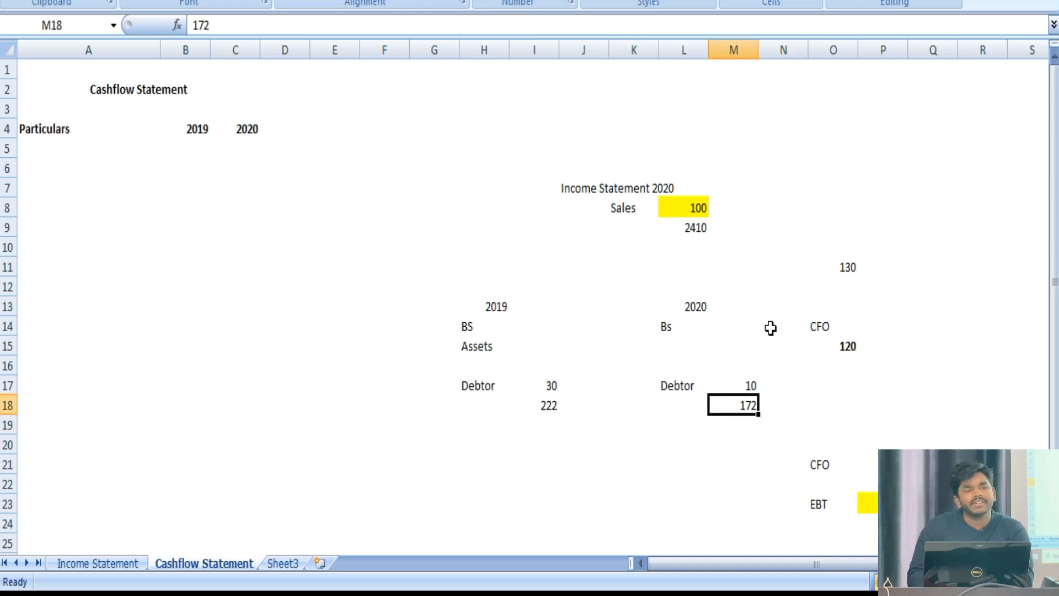
Calculate the decrease in debtors in L20 with the formula =I18-M18
key(Left)
key(Down)
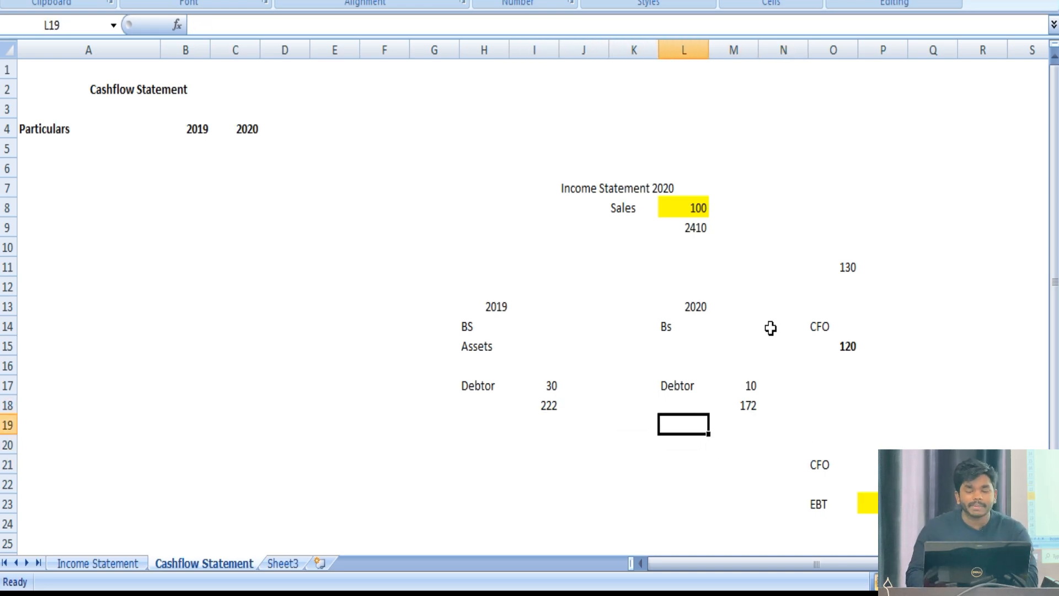
key(Down)
text(=)
key(Left)
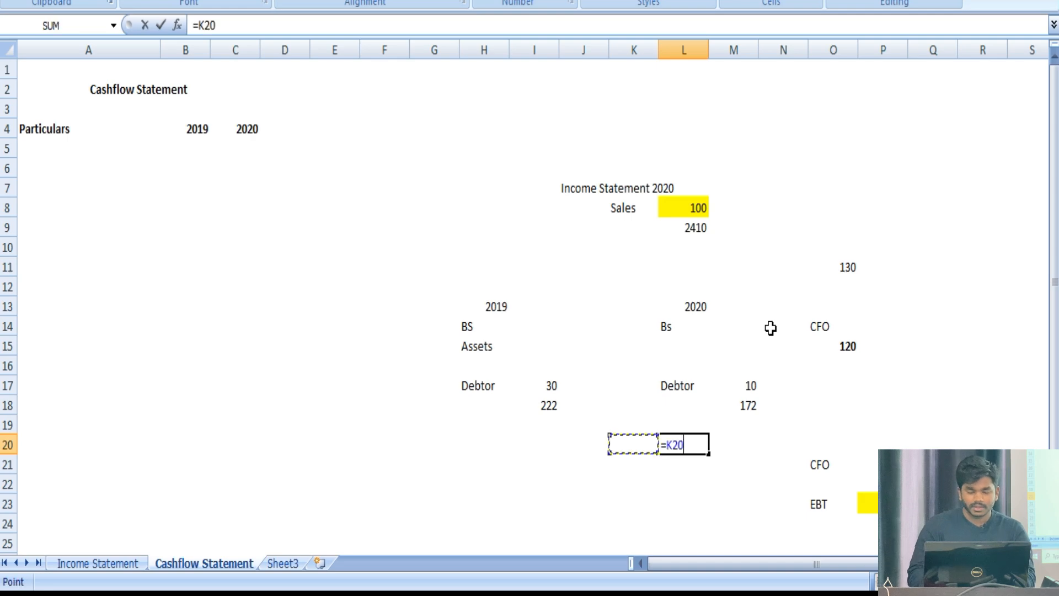
key(Left)
key(Left)
key(Up)
key(Up)
text(-)
key(Right)
key(Up)
key(Up)
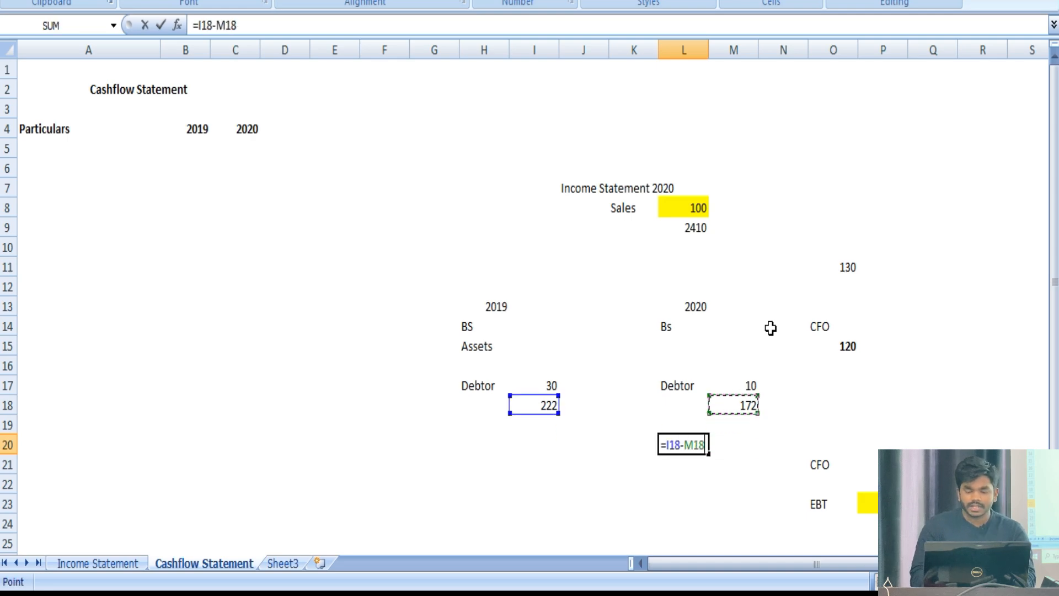
key(Return)
key(Up)
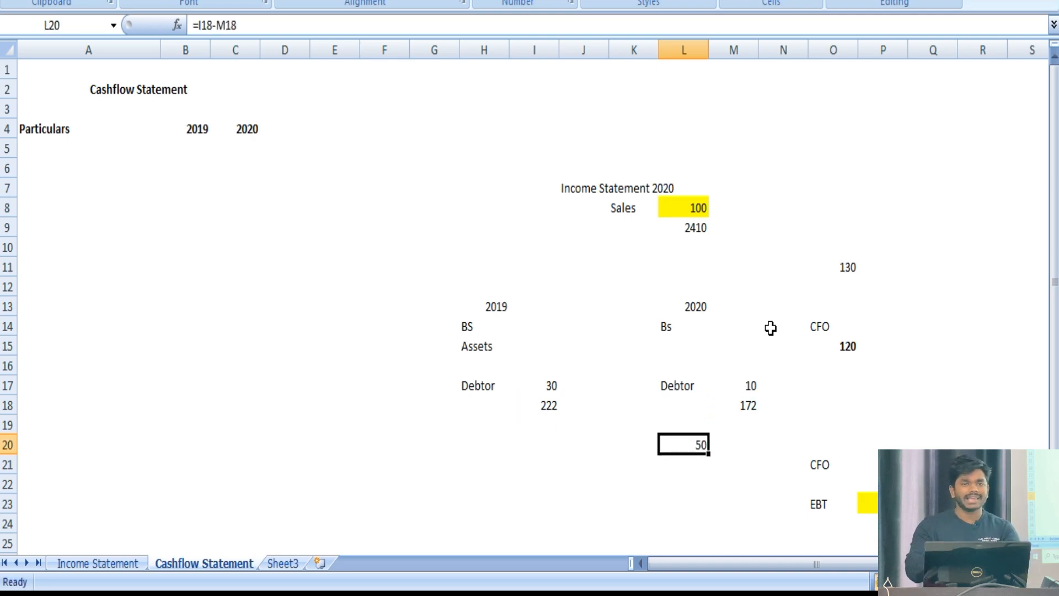
Compare the debtor difference with the Trade Receivables adjustment under Changes in Working Capital in the annual report's cash flow statement
key(alt+Tab)
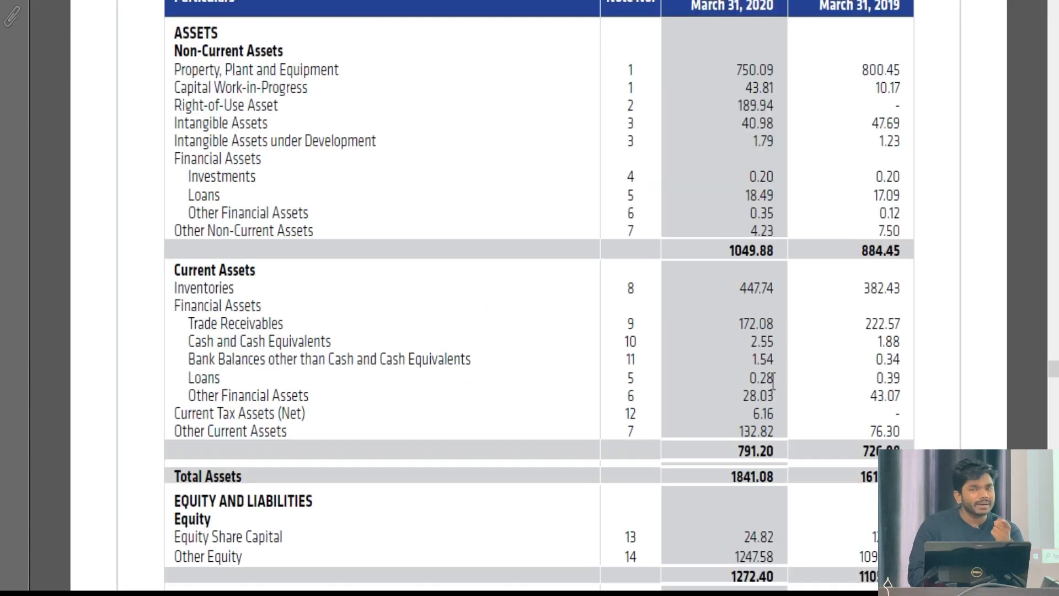
scroll(684, 368, down, 20)
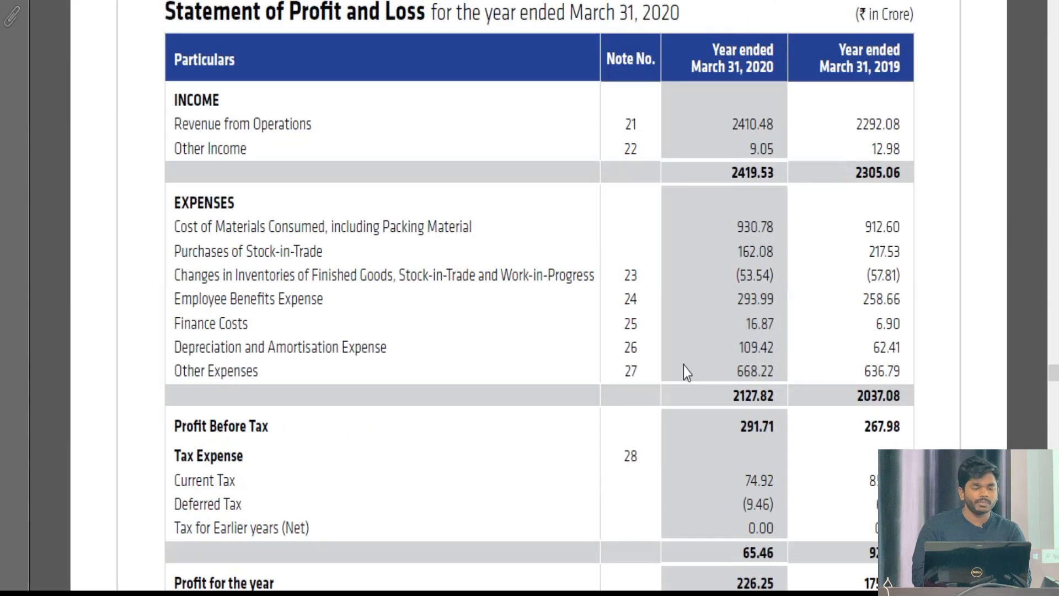
scroll(684, 369, down, 20)
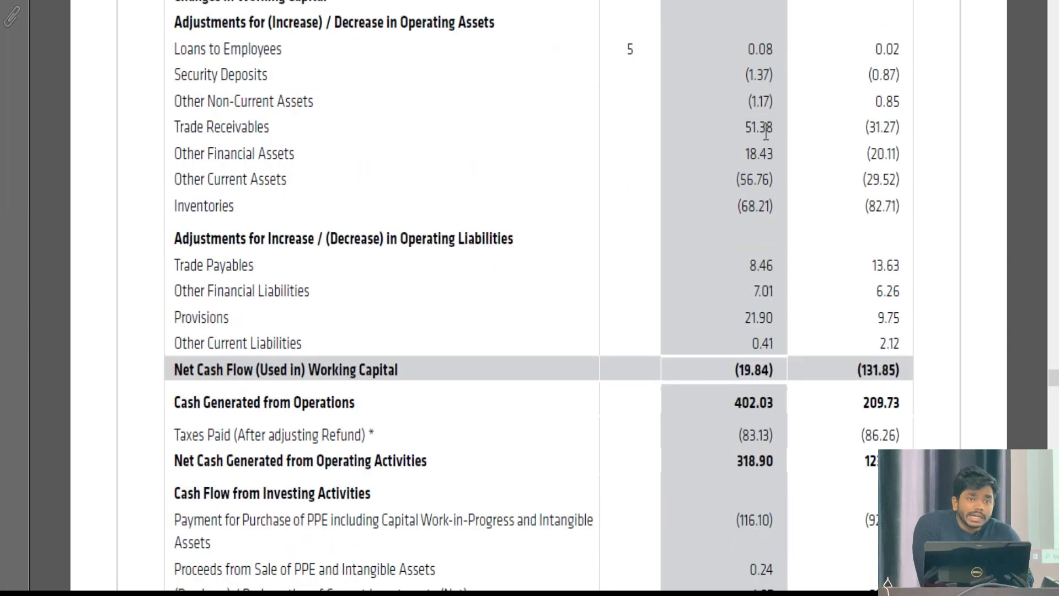
scroll(765, 132, up, 2)
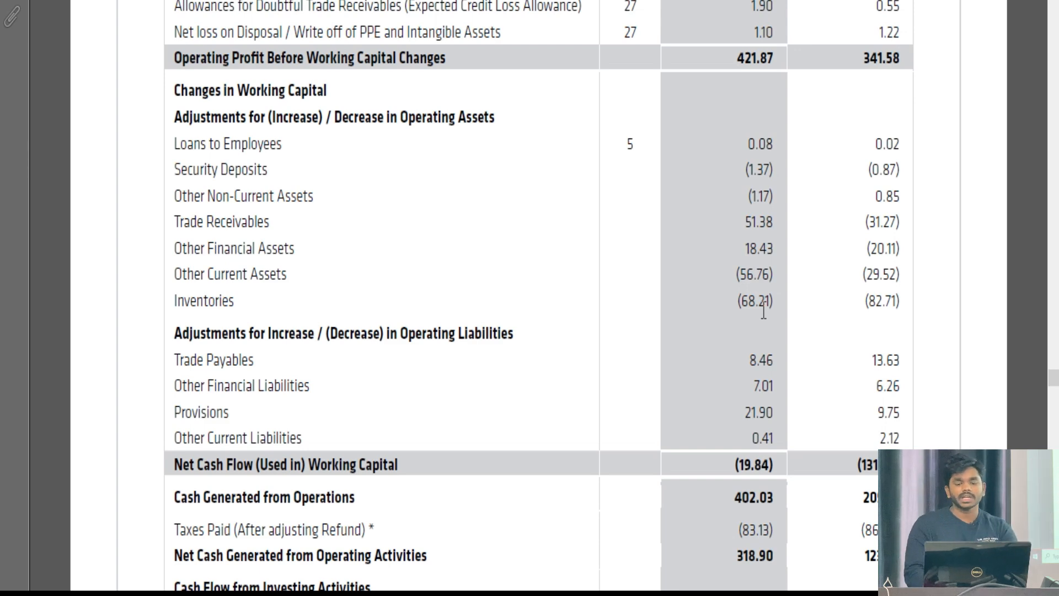
scroll(763, 312, up, 2)
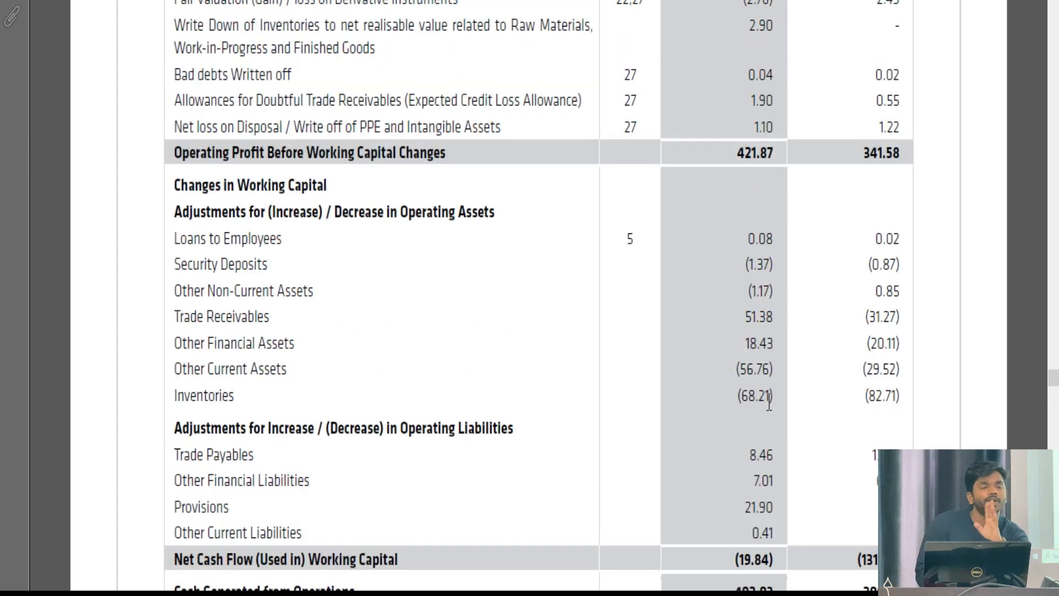
scroll(769, 405, up, 20)
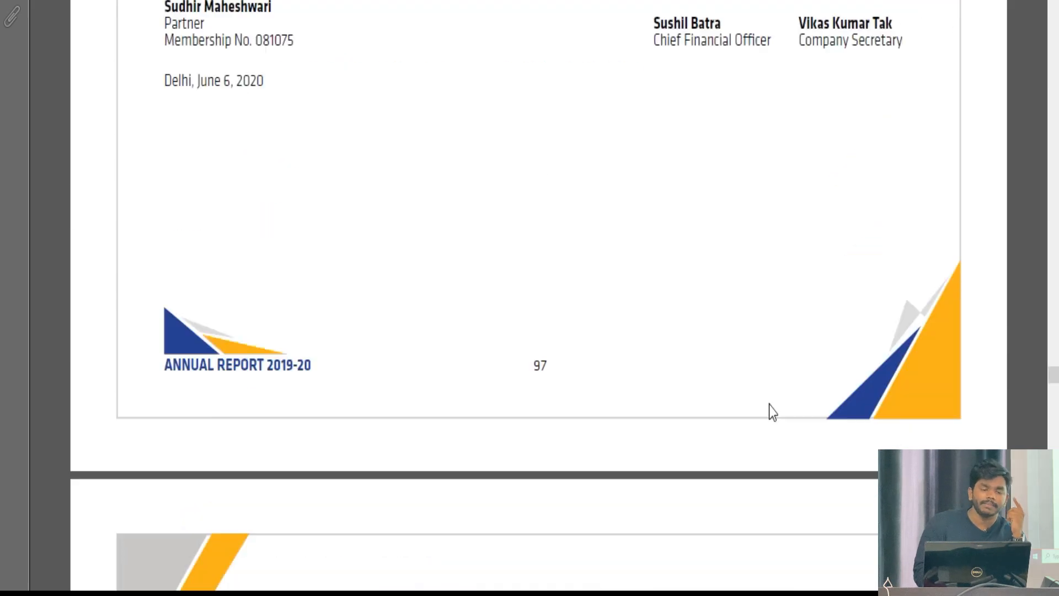
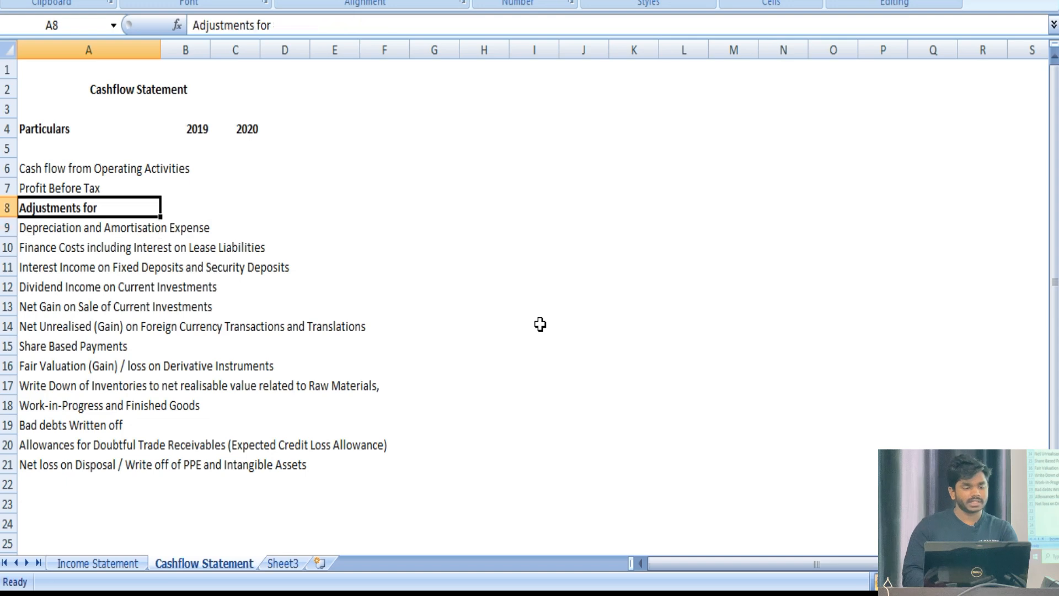
Insert a blank row above the Adjustments for heading and another above Profit Before Tax
key(ctrl+shift+plus)
key(Up)
key(Up)
key(shift+space)
key(Down)
key(shift+space)
key(ctrl+shift+plus)
Replace the operating activities heading in A6 with CFO and make it bold
key(Up)
text(CFO)
key(Return)
key(Up)
key(ctrl+b)
Shorten the foreign currency label in A16 to "Net Unrealised (Gain) on Forex and translation"
key(Down)
key(Down)
key(Down)
key(Down)
key(Down)
key(Down)
key(Down)
key(Down)
key(Down)
key(Down)
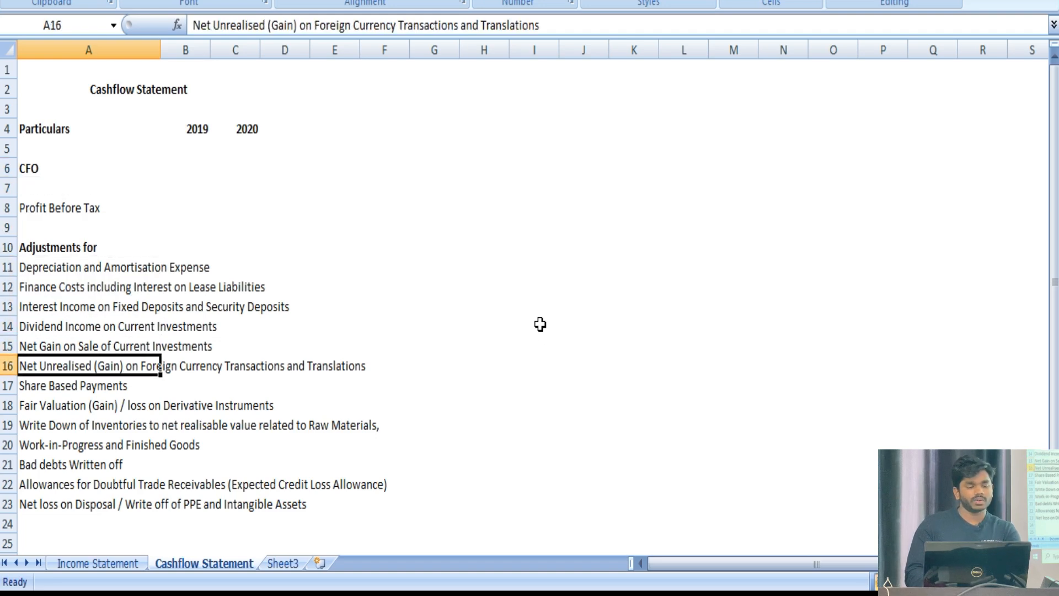
key(F2)
key(ctrl+shift+Left)
key(ctrl+shift+Left)
key(ctrl+shift+Left)
key(ctrl+shift+Left)
key(ctrl+shift+Left)
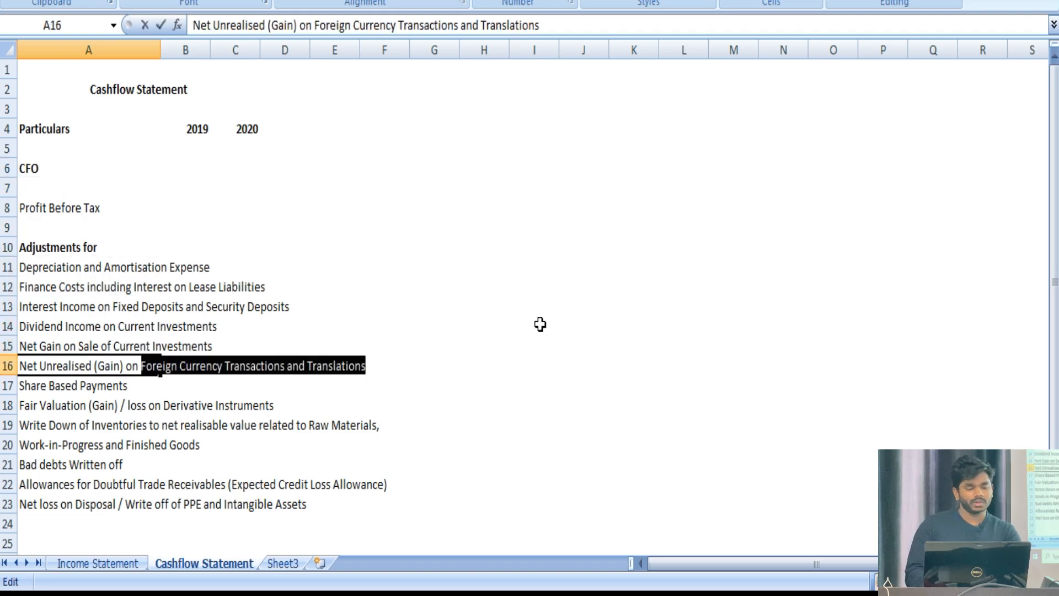
text(Forex and translation)
key(ctrl+Return)
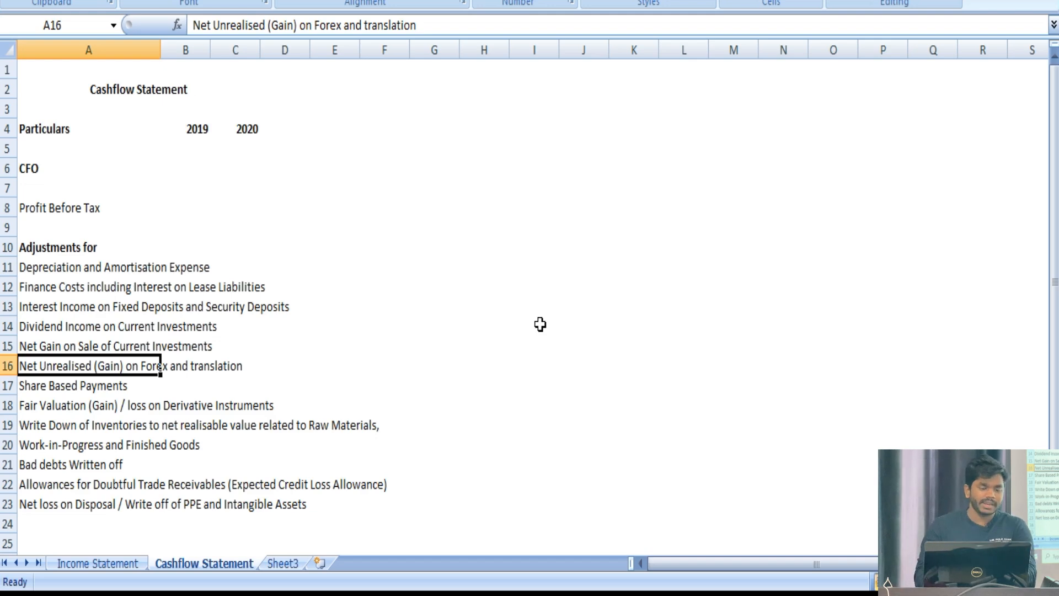
Shorten the inventories label in A19 to "Write Down of Inventories"
key(Down)
key(Down)
key(Down)
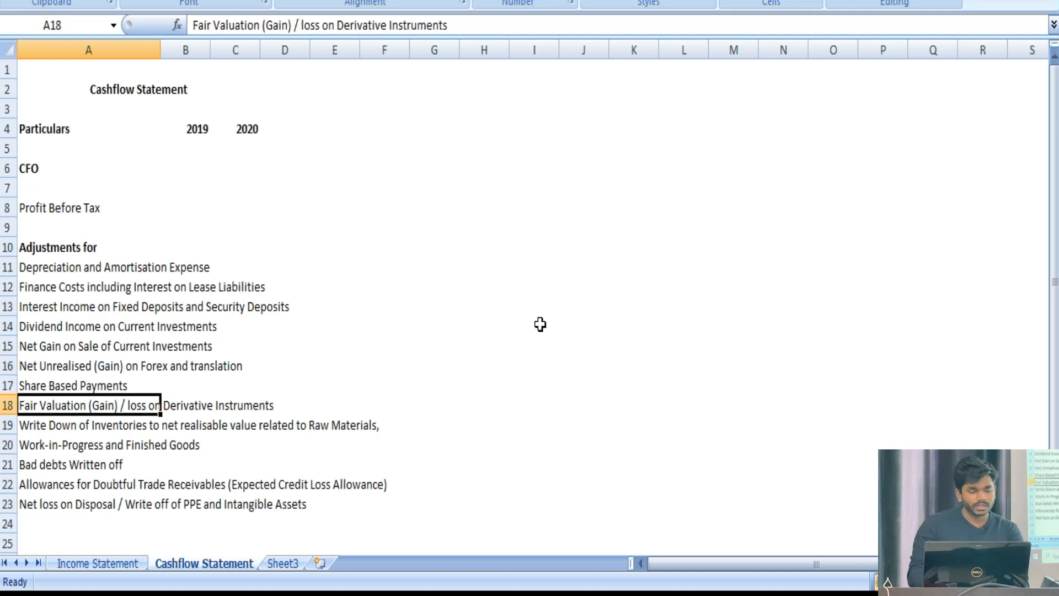
key(F2)
key(ctrl+shift+Left)
key(ctrl+shift+Left)
key(ctrl+shift+Left)
key(ctrl+shift+Left)
key(ctrl+shift+Left)
key(ctrl+shift+Left)
key(ctrl+shift+Left)
key(ctrl+shift+Left)
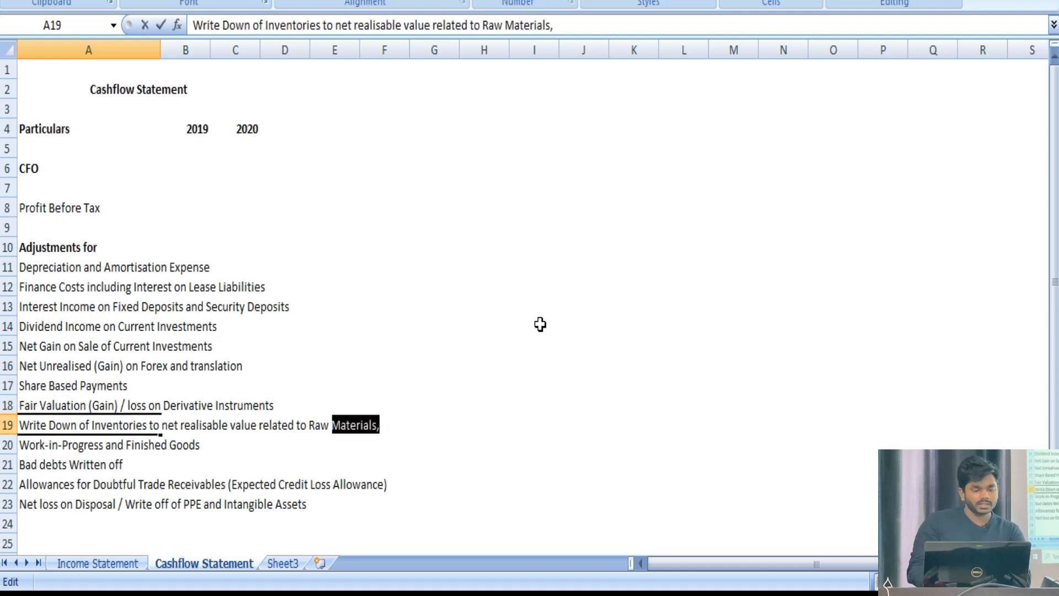
key(Delete)
key(Return)
Replace the Allowances for Doubtful Trade Receivables label in A22 with RDD
key(Down)
key(Down)
key(F2)
key(ctrl+shift+Left)
key(ctrl+shift+Left)
key(ctrl+shift+Left)
key(ctrl+shift+Left)
key(ctrl+shift+Left)
key(ctrl+shift+Left)
key(ctrl+shift+Left)
key(ctrl+shift+Left)
key(ctrl+shift+Left)
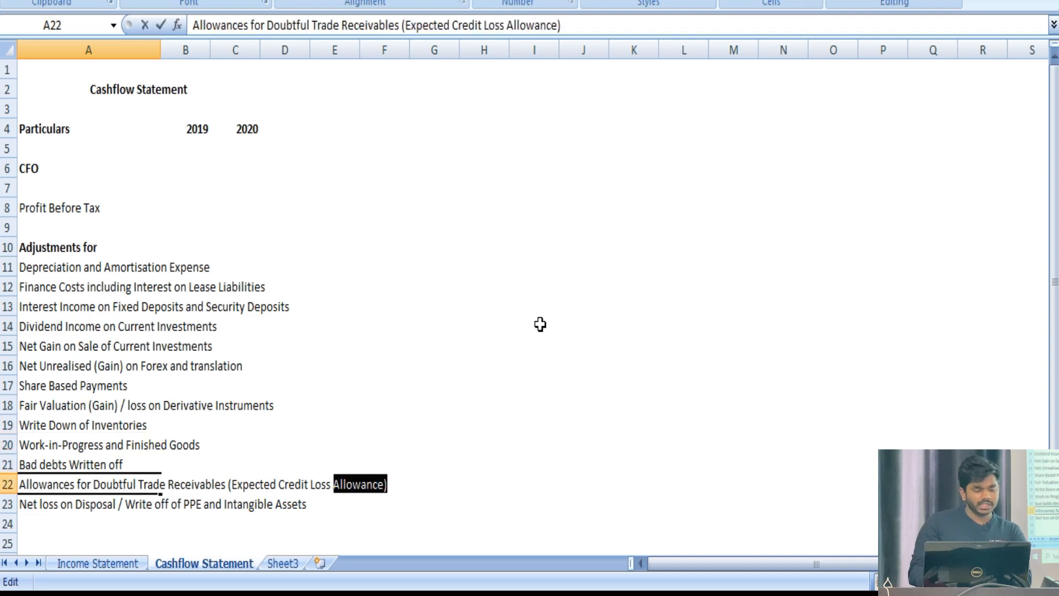
key(Delete)
text(RDD)
key(Return)
Shorten the disposal loss label in A23 to "Net loss on Write off of PPE and Intangible Assets"
key(F2)
key(ctrl+shift+Left)
key(ctrl+shift+Left)
key(ctrl+shift+Left)
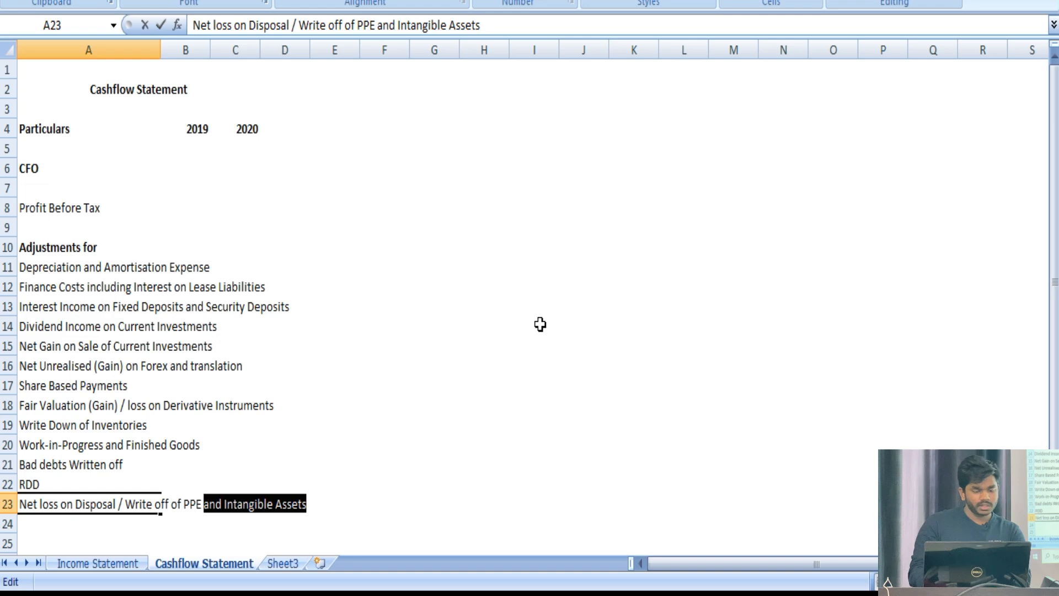
key(Left)
key(ctrl+Left)
key(ctrl+shift+Left)
key(ctrl+shift+Left)
key(Left)
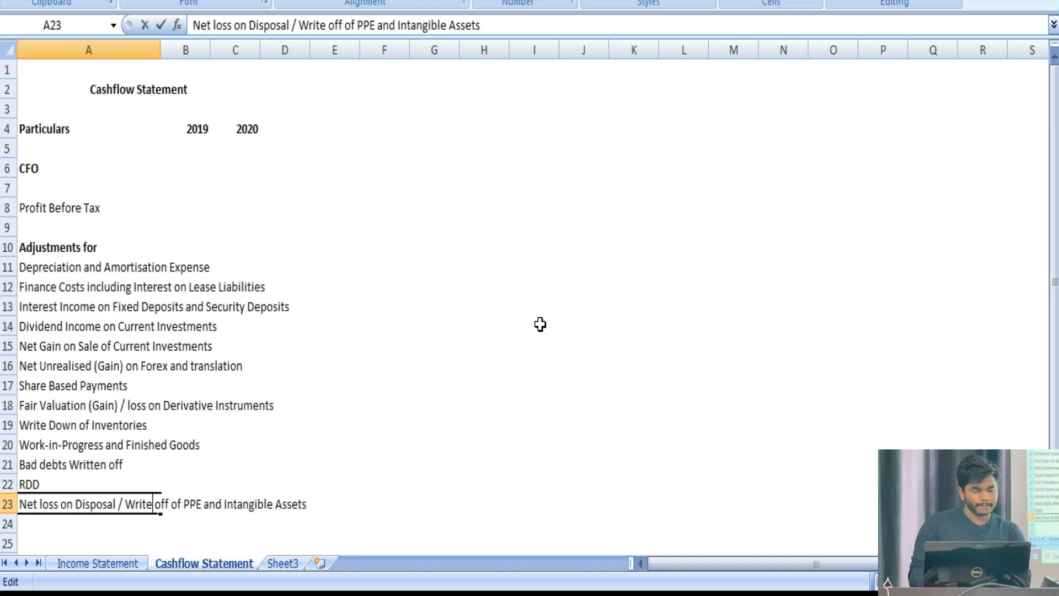
key(ctrl+shift+Left)
key(ctrl+shift+Left)
key(Left)
key(ctrl+shift+Left)
key(ctrl+shift+Left)
key(ctrl+shift+Right)
key(Delete)
key(Delete)
key(Delete)
key(Return)
AutoFit column A's width to the Fair Valuation (Gain) / loss on Derivative Instruments label
key(Up)
key(Up)
key(Up)
key(Up)
key(Up)
key(Up)
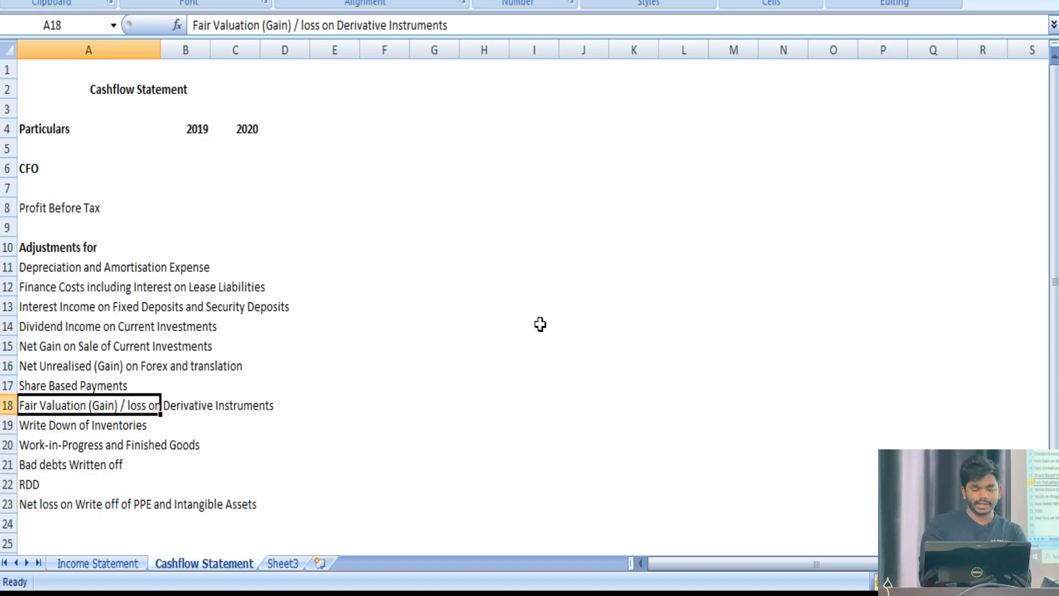
key(alt+h)
key(o)
key(i)
Shorten the depreciation label in A11 to "Dep & Amort Expense"
key(Up)
key(Up)
key(Up)
key(Up)
key(Up)
key(Up)
key(Up)
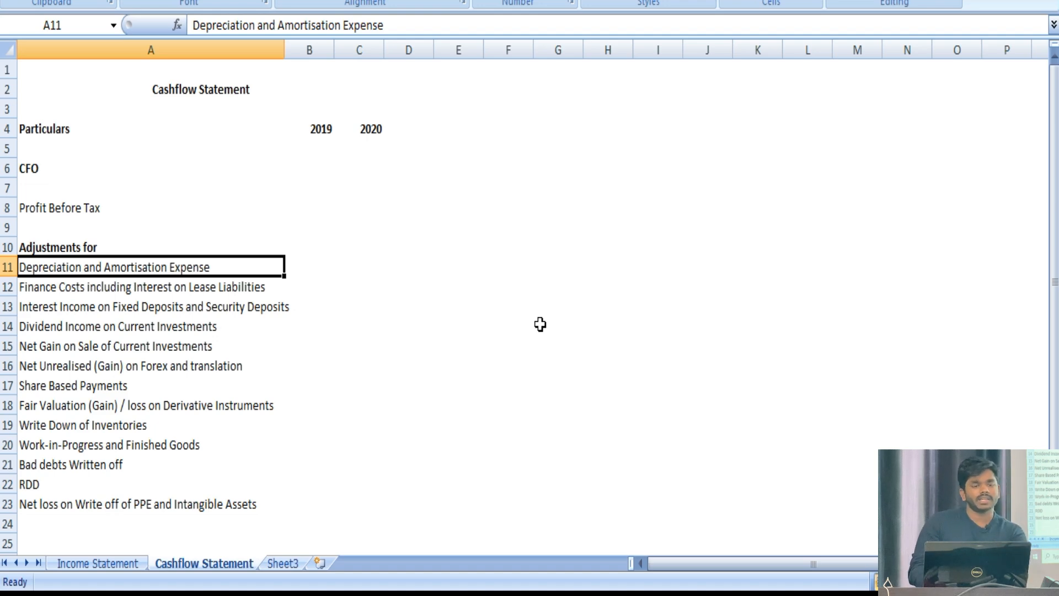
key(F2)
key(ctrl+Left)
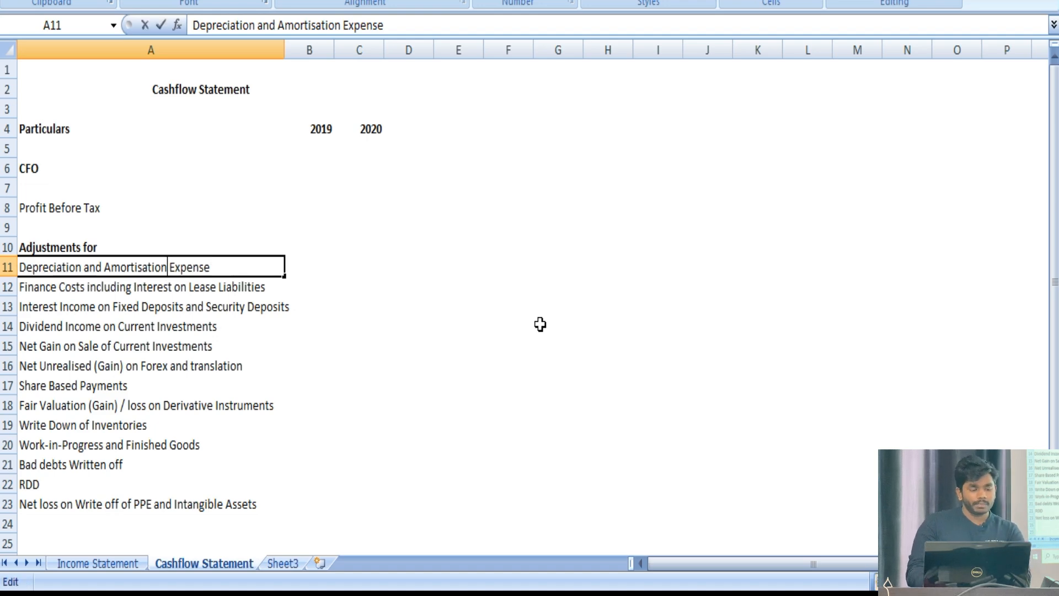
key(ctrl+shift+Left)
key(ctrl+shift+Left)
key(ctrl+shift+Left)
text(Dep )
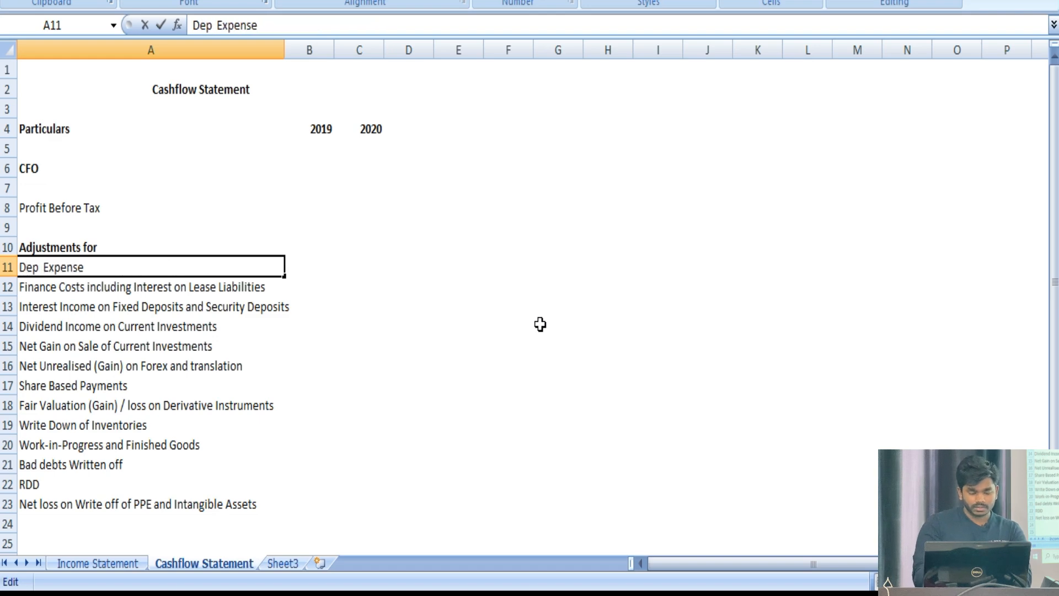
text(& Amort)
key(Return)
Copy the March 31, 2020 Profit Before Tax, 291.71, from the annual report PDF into B8 of the cash flow sheet
key(Up)
key(Up)
key(Right)
key(Up)
key(Up)
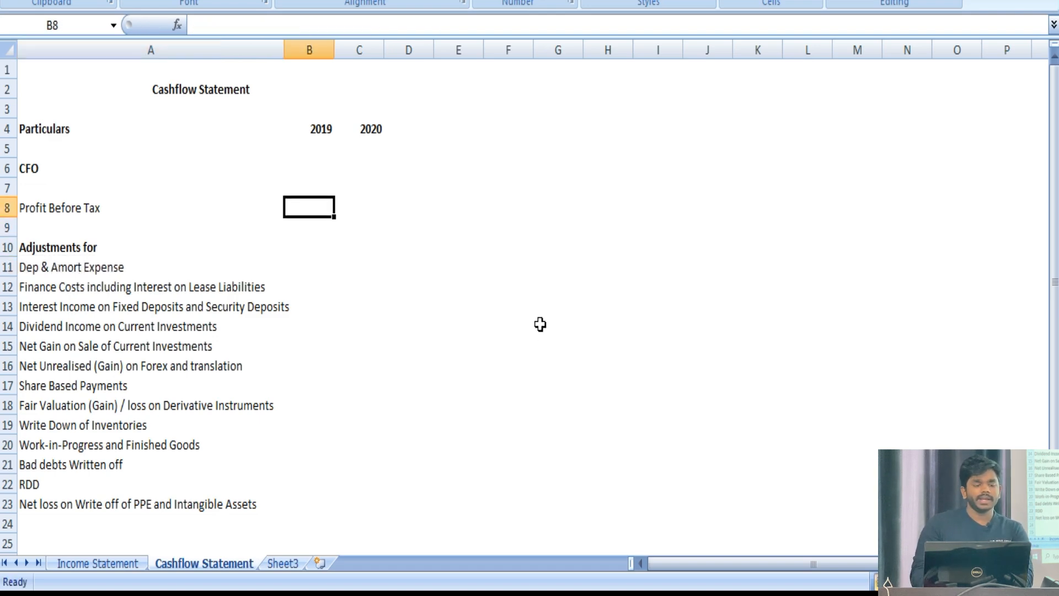
key(alt+Tab)
click(735, 260)
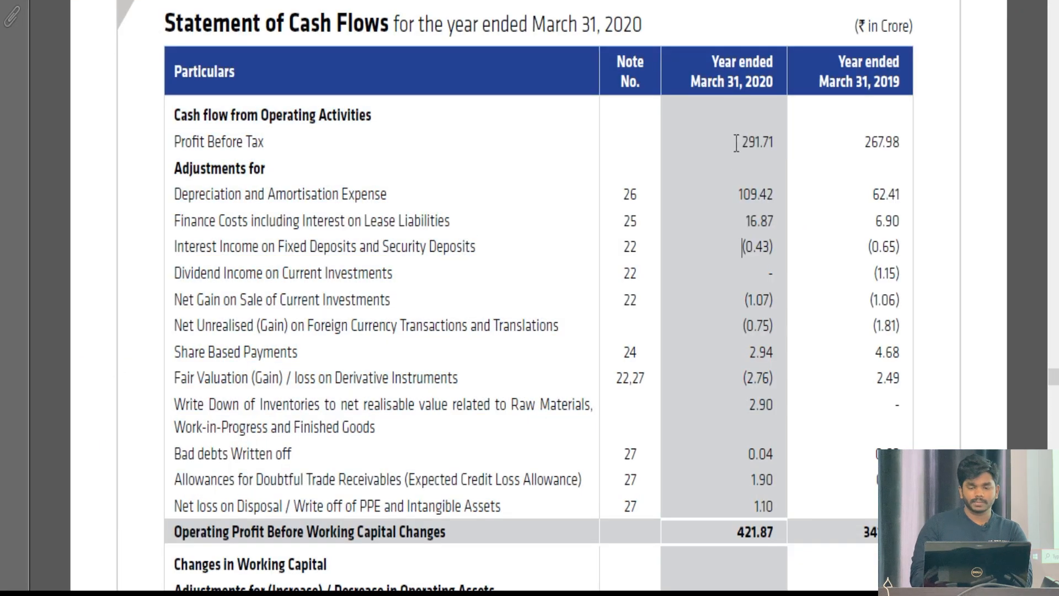
drag(740, 139, 774, 135)
key(ctrl+c)
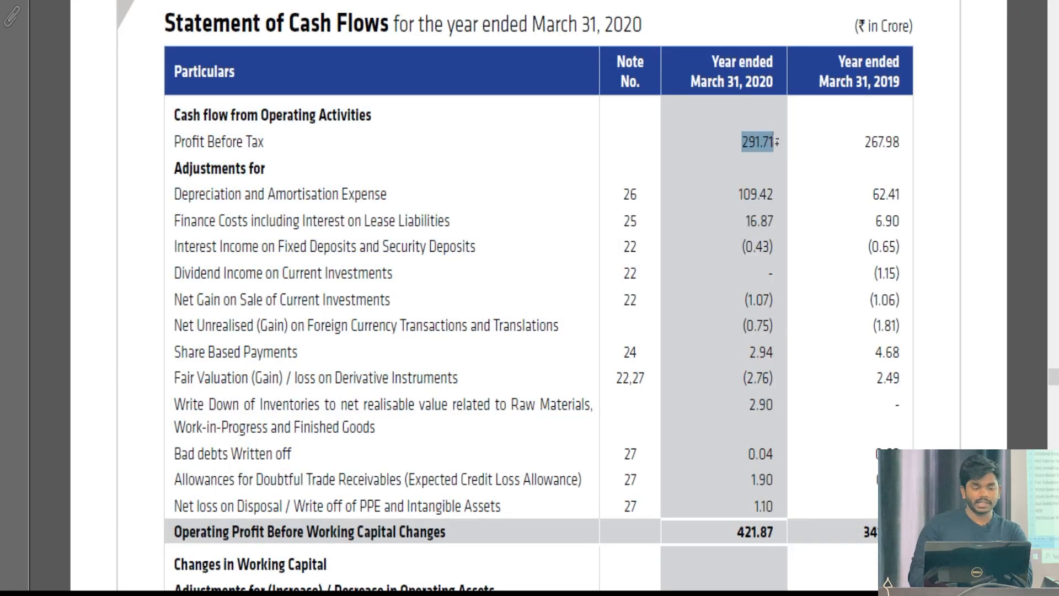
key(alt+Tab)
key(ctrl+v)
Copy the March 31, 2020 adjustment figures, from depreciation to net loss on disposal, from the report into column B starting at B11
key(Down)
key(Down)
key(Down)
key(alt+Tab)
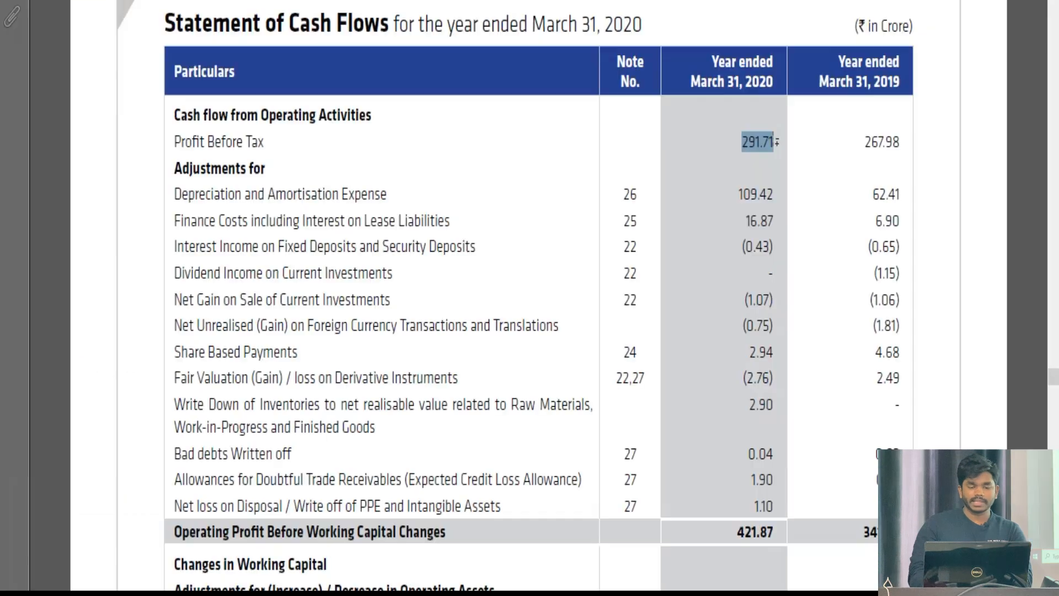
click(770, 221)
drag(736, 183, 787, 512)
key(ctrl+c)
key(alt+Tab)
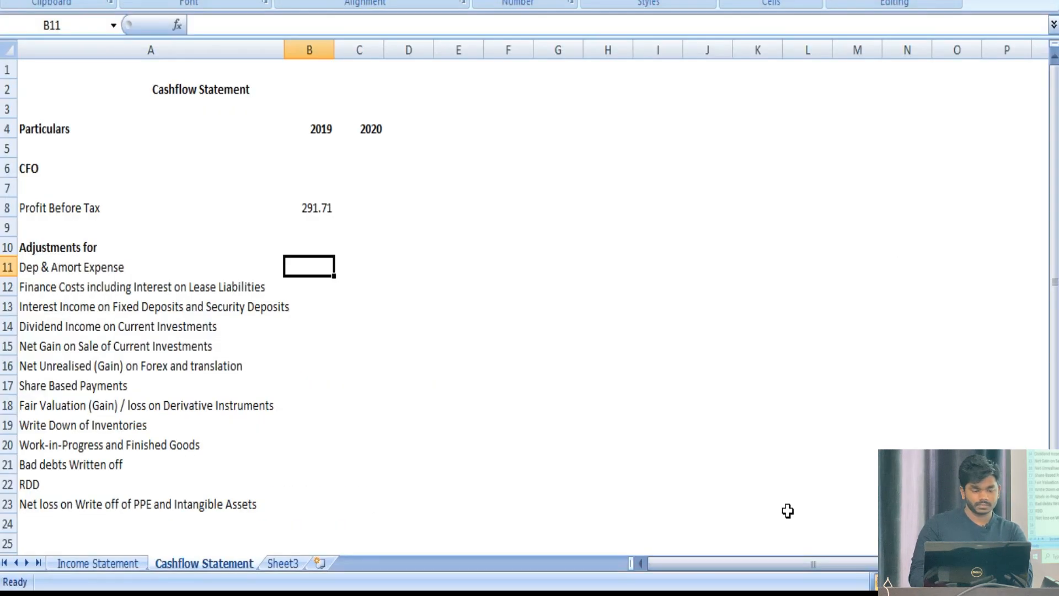
key(ctrl+v)
Replace the dash for Dividend Income on Current Investments in B14 with 0
key(Down)
key(Down)
key(ctrl+Down)
key(Down)
key(Up)
key(Up)
key(Up)
key(Up)
key(Up)
key(Up)
key(Up)
key(Up)
key(Up)
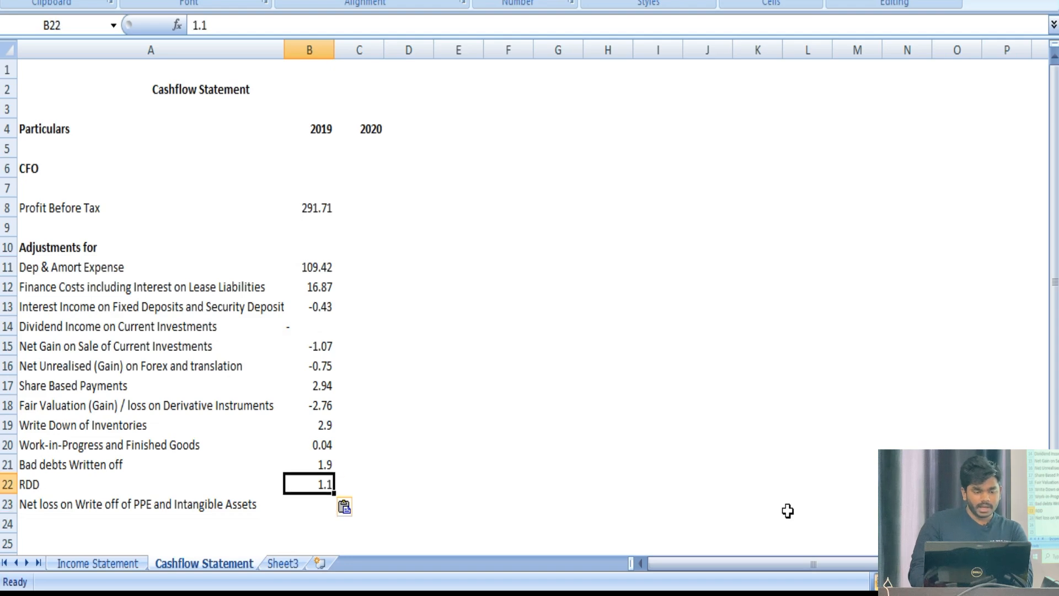
text(0)
key(Return)
Check the adjustment rows against the report and clear the separate Work-in-Progress and Finished Goods label in A20
key(alt+Tab)
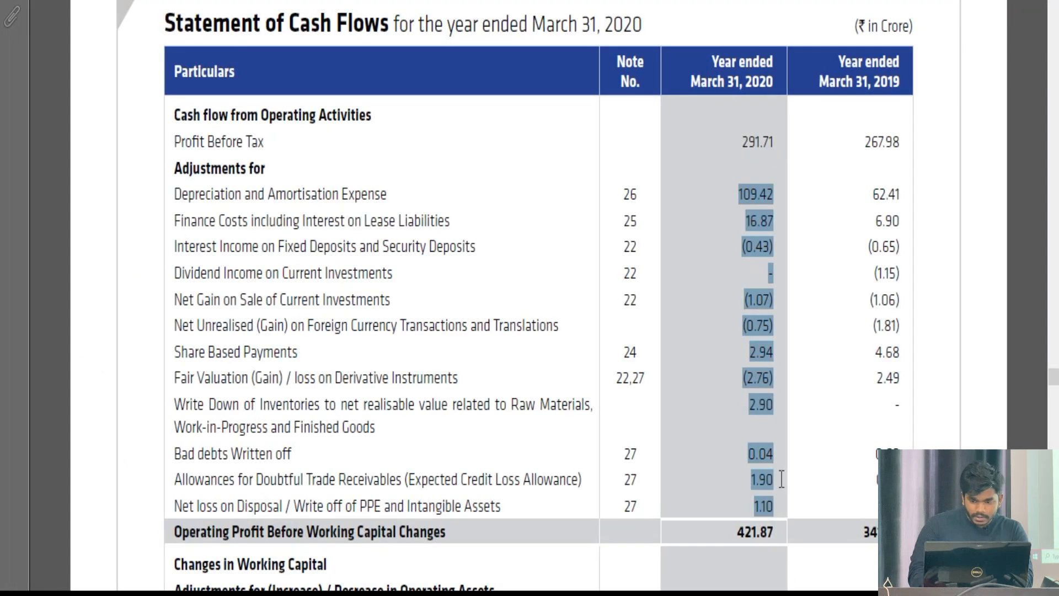
key(alt+Tab)
key(Up)
key(Up)
key(Up)
key(Down)
key(Down)
key(alt+Tab)
key(alt+Tab)
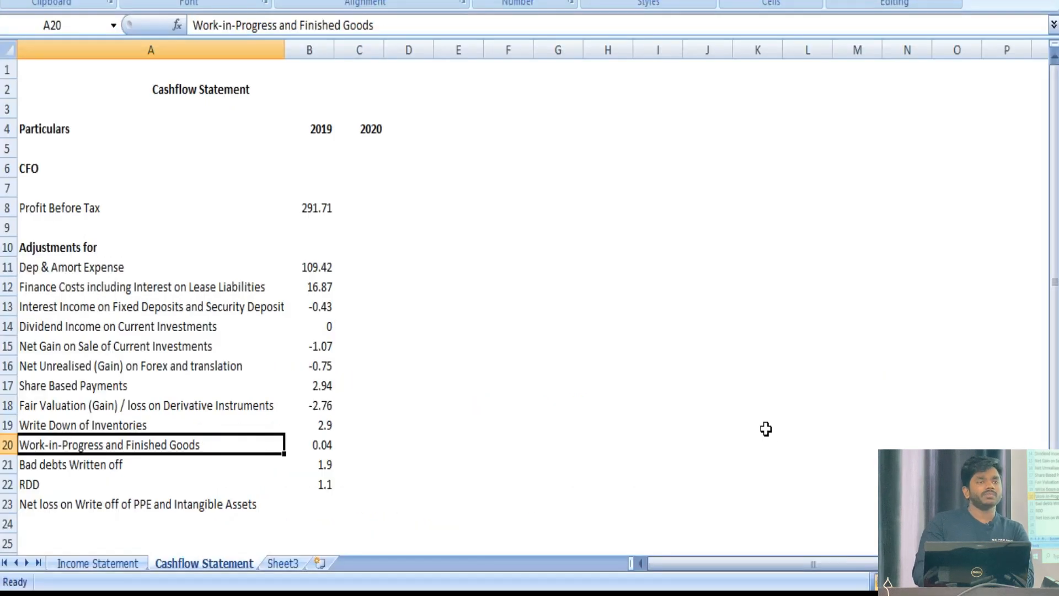
key(Delete)
Move the values in B20:B22 down one row to match their labels, and delete the empty row 20
key(Right)
key(shift+Down)
key(shift+Down)
key(ctrl+x)
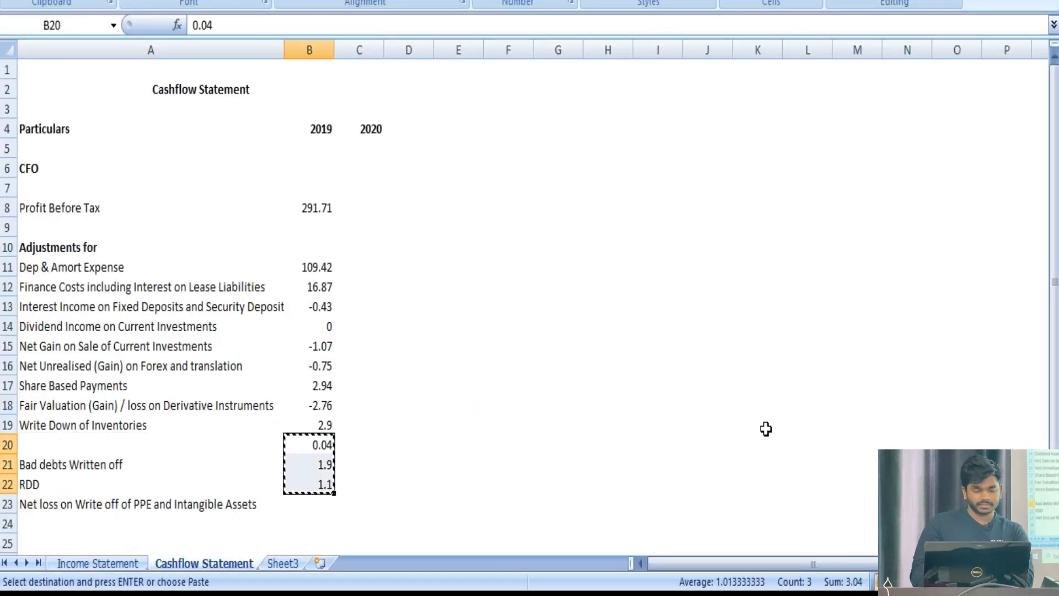
key(Down)
key(ctrl+v)
key(Up)
key(Left)
key(shift+space)
key(ctrl+minus)
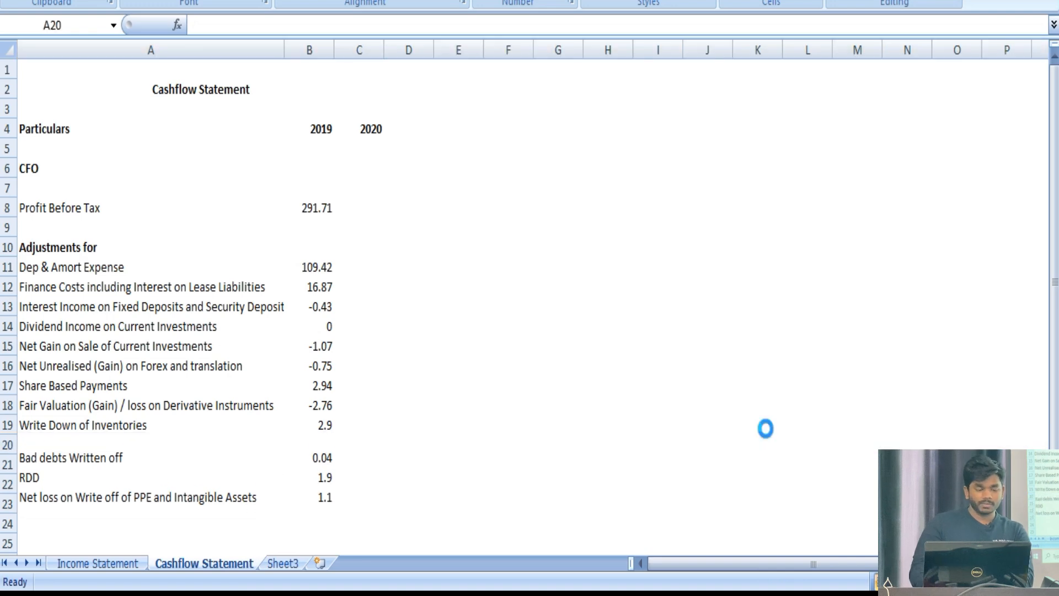
Check the inventories write-down line and the lines following the adjustments in the report's cash flow statement
key(alt+Tab)
click(215, 394)
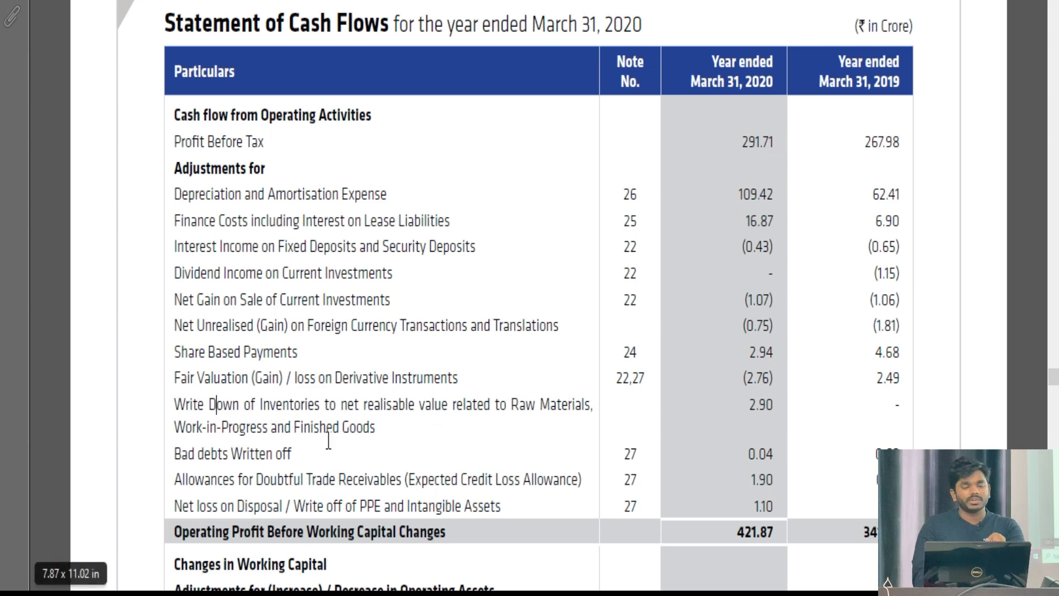
key(alt+Tab)
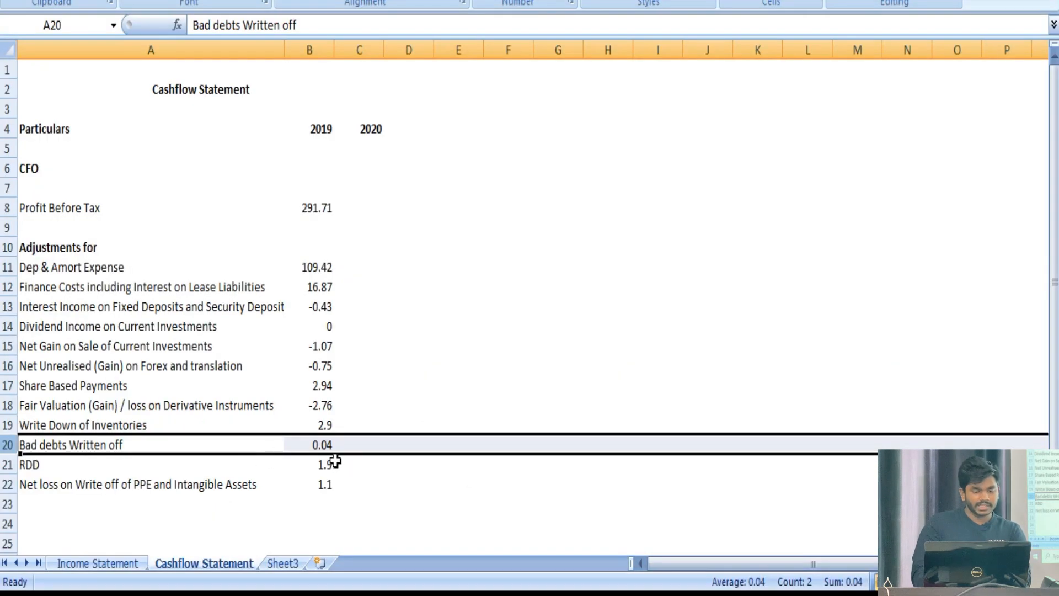
click(327, 483)
click(94, 520)
key(alt+Tab)
scroll(246, 473, down, 3)
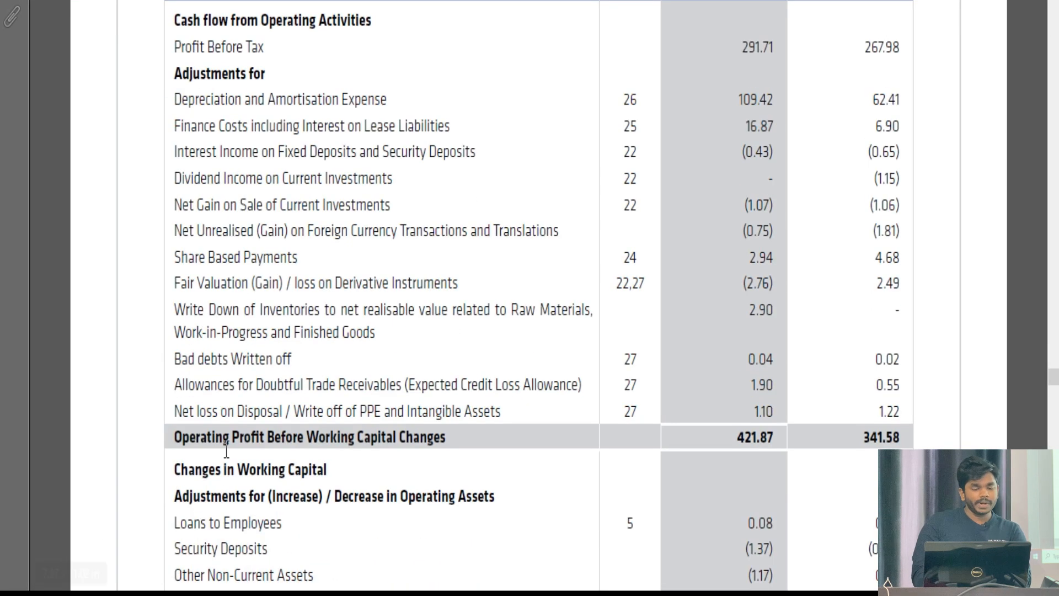
scroll(378, 417, down, 3)
key(alt+Tab)
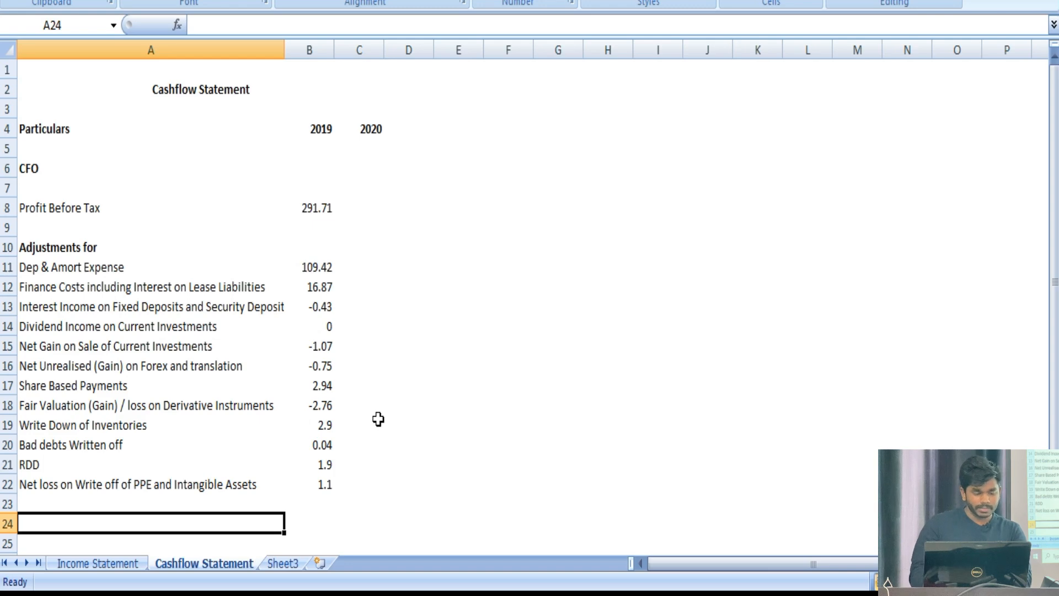
Total Profit Before Tax and all adjustments with a SUM formula in B24 and compare it with the report
key(Up)
key(Right)
key(alt+Tab)
key(alt+Tab)
key(Down)
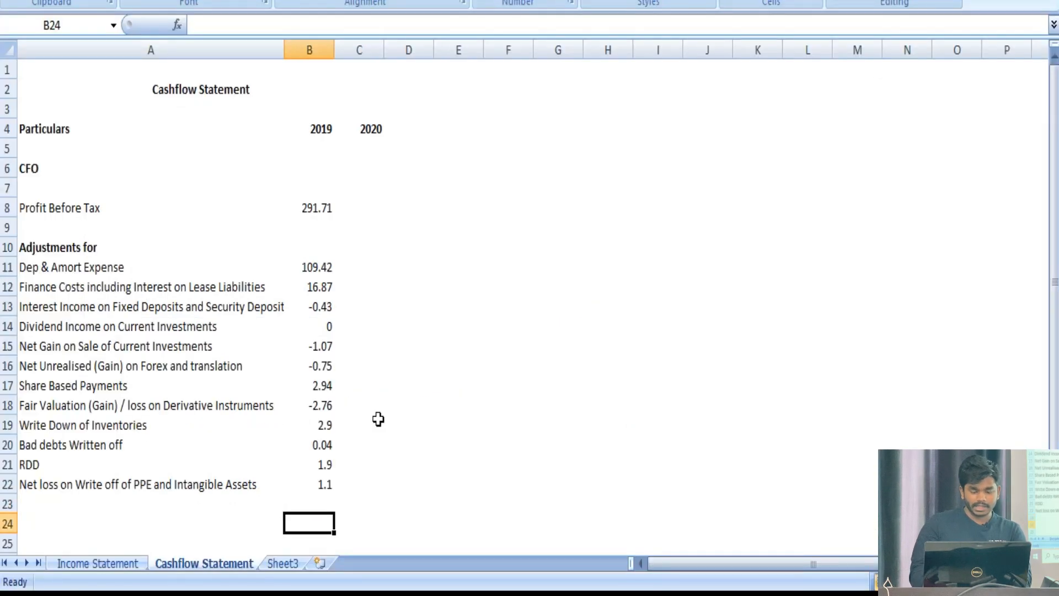
text(=SUM()
key(Up)
key(Up)
key(ctrl+shift+Up)
key(ctrl+shift+Up)
key(Return)
key(alt+Tab)
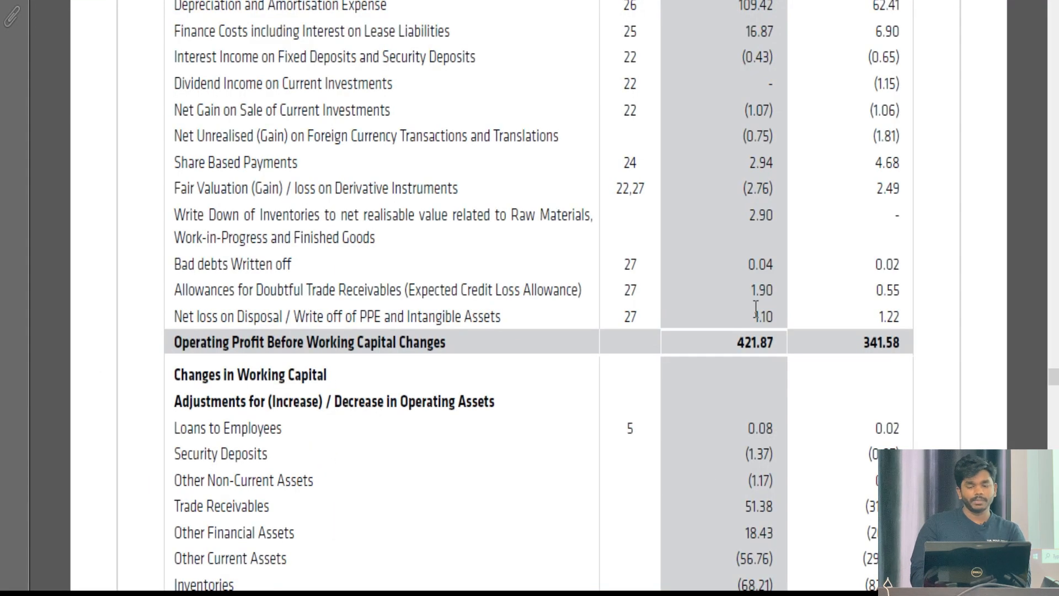
key(alt+Tab)
Copy the label "Operating Profit Before Working Capital Changes" from the report into A24
key(alt+Tab)
drag(174, 340, 419, 355)
key(alt+Tab)
key(Left)
key(ctrl+v)
Make the operating profit label and its total in A24:B24 bold
key(Down)
key(Down)
key(Down)
key(Down)
key(Down)
key(Up)
key(Up)
key(Up)
key(Up)
key(Up)
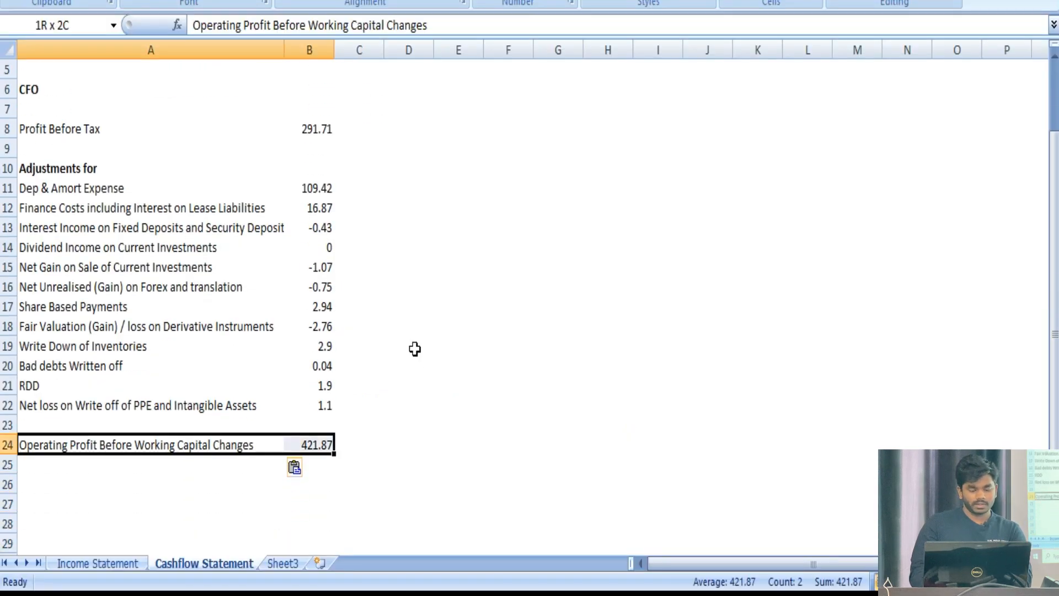
key(shift+Right)
key(ctrl+b)
Copy the report's labels from "Changes in Working Capital" through "Net Cash Flow (Used in) Working Capital" into column A starting at A26
key(Down)
key(Down)
key(alt+Tab)
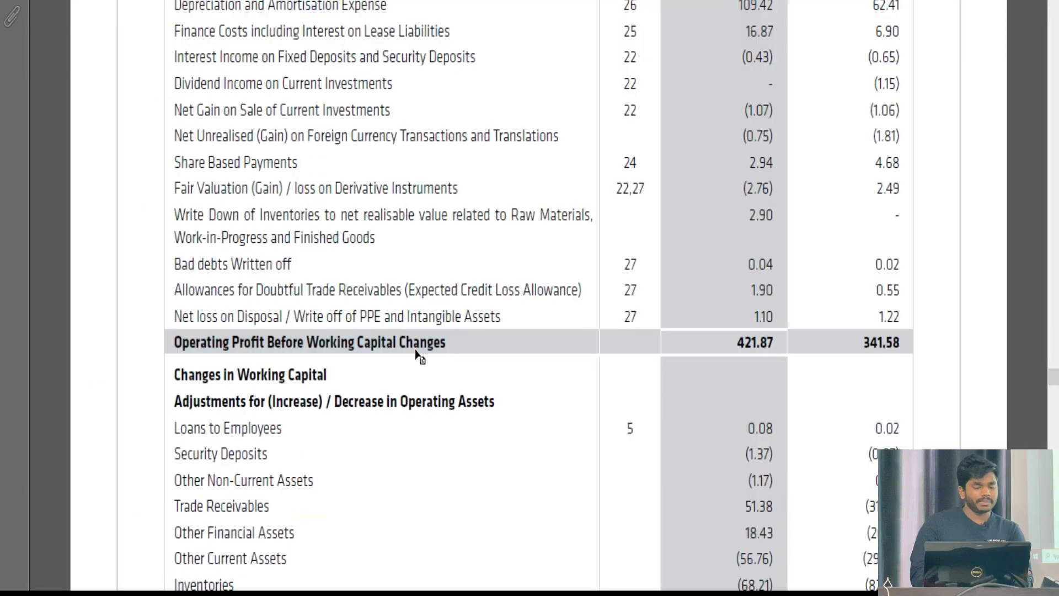
scroll(415, 351, down, 7)
scroll(415, 351, up, 1)
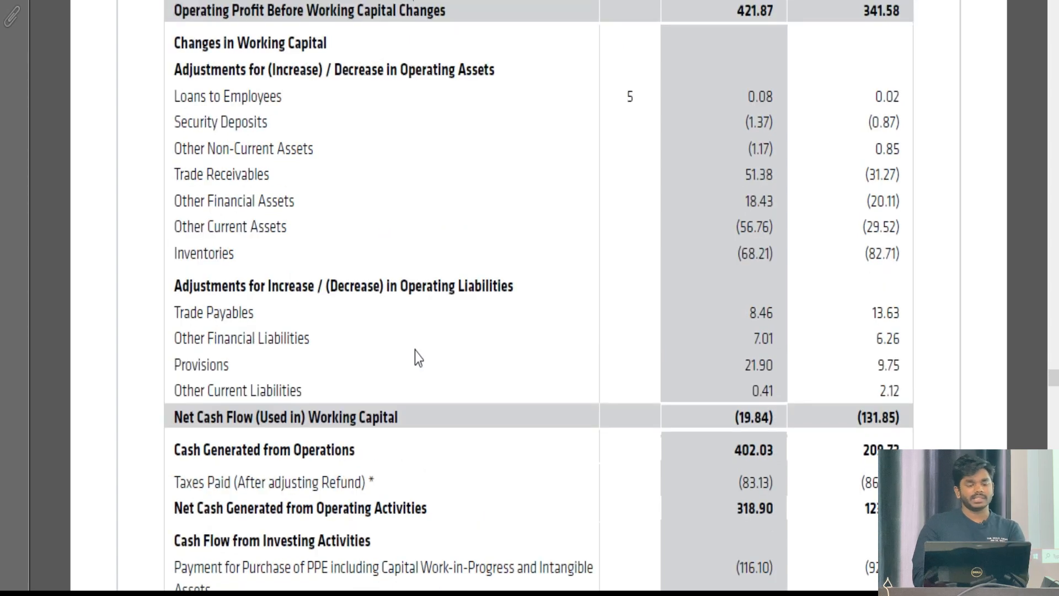
scroll(414, 351, up, 1)
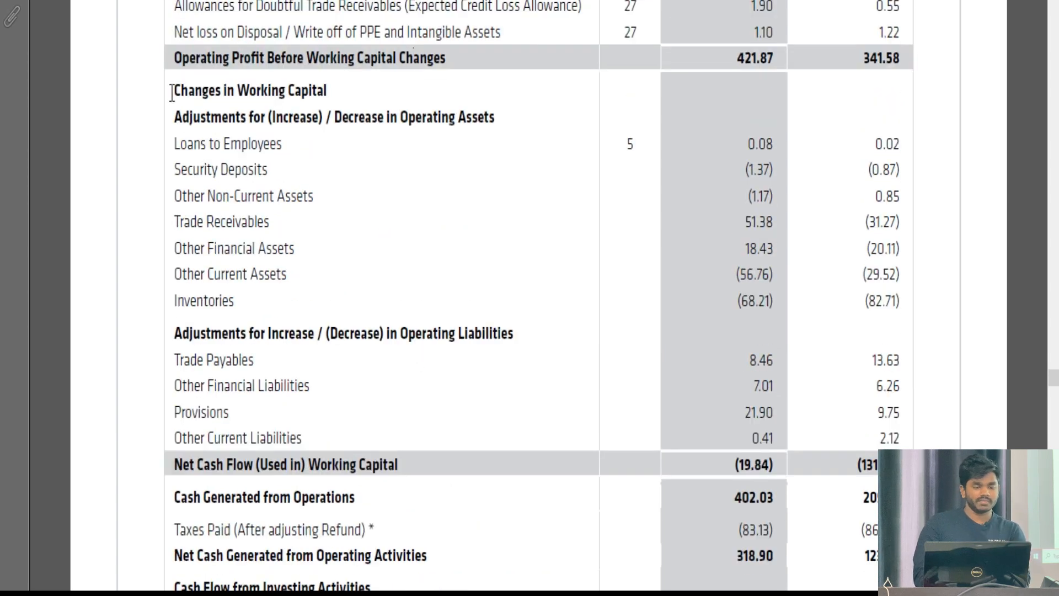
drag(173, 79, 546, 474)
key(ctrl+c)
key(alt+Tab)
key(ctrl+v)
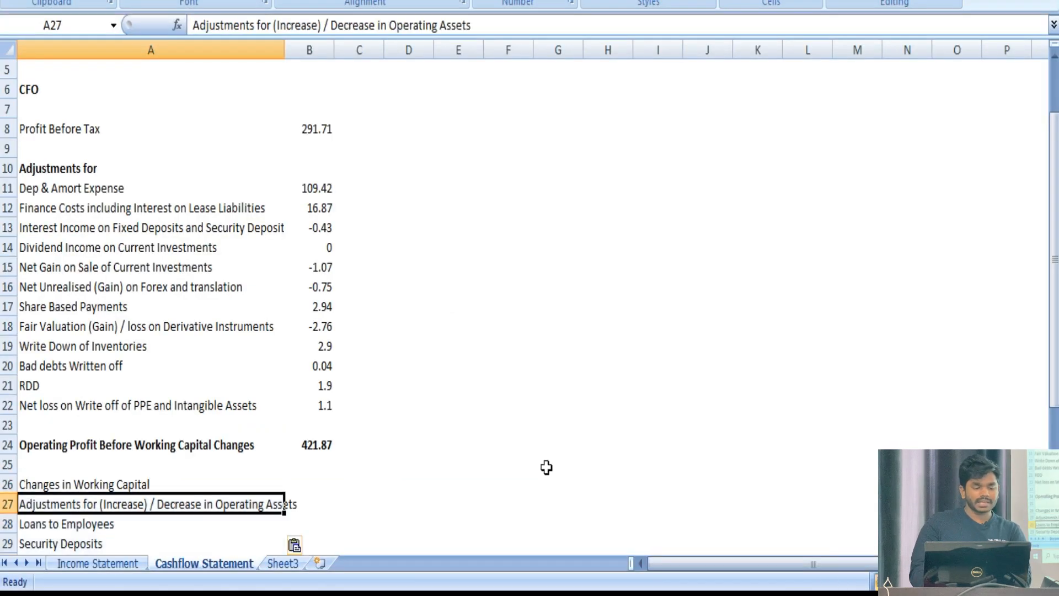
Look over the pasted working capital labels and make the "Changes in Working Capital" heading in A26 bold
key(Down)
key(Down)
key(Down)
key(Up)
key(Up)
key(Up)
key(Up)
key(Down)
key(Down)
key(Down)
key(Down)
key(Down)
key(Down)
key(Down)
key(Down)
key(Down)
key(Down)
key(Up)
key(Up)
key(Up)
key(Up)
key(Up)
key(Up)
key(Up)
key(Up)
key(Up)
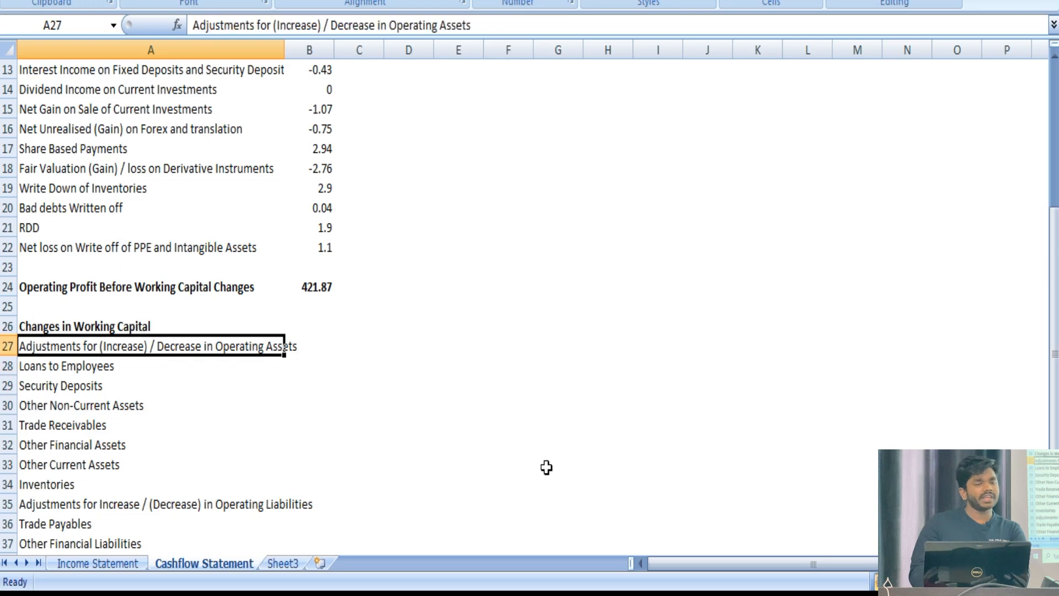
Insert a blank row above "Adjustments for (Increase) / Decrease in Operating Assets" and make that heading bold
key(shift+space)
key(ctrl+shift+equal)
key(Down)
key(ctrl+b)
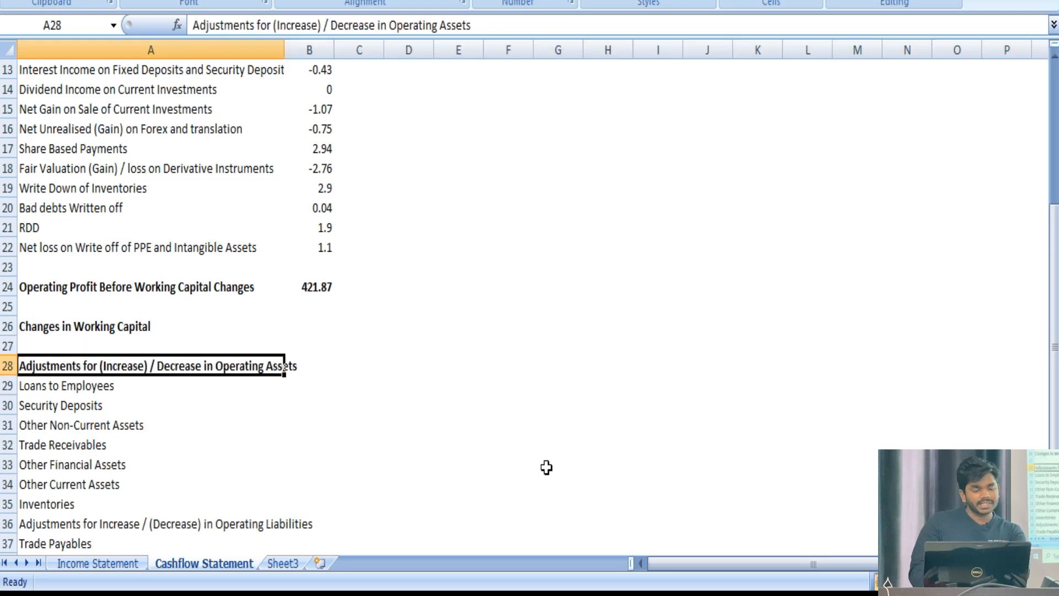
Insert a blank row above "Adjustments for Increase / (Decrease) in Operating Liabilities" and make that heading bold
key(Down)
key(Down)
key(Down)
key(Down)
key(Down)
key(Down)
key(Down)
key(Down)
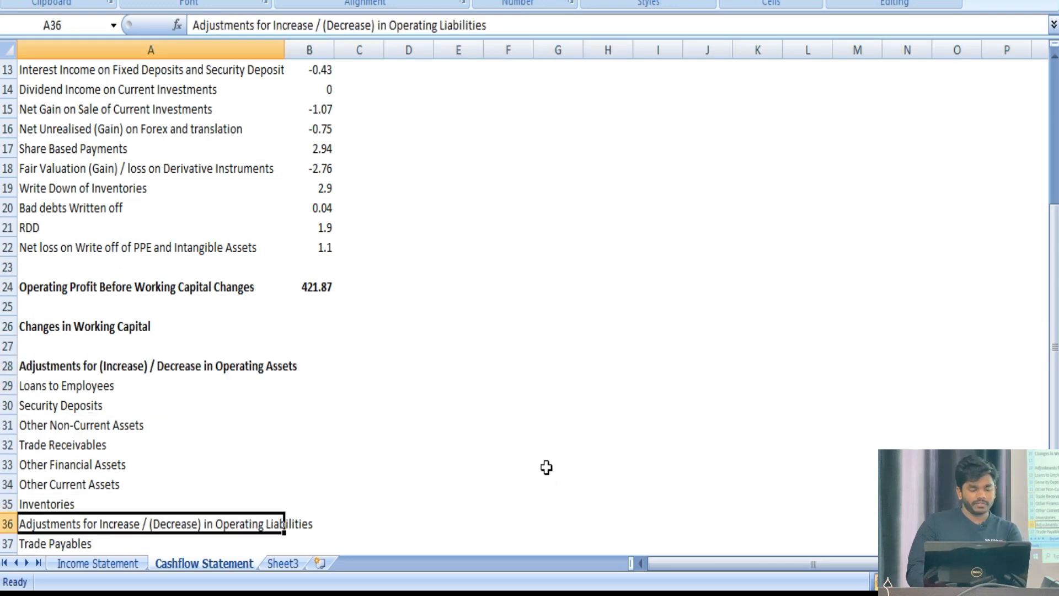
key(shift+space)
key(ctrl+shift+equal)
key(Down)
key(ctrl+b)
Copy the current-year operating asset figures, Loans to Employees through Inventories, from the report into B29:B35
key(Down)
key(Down)
key(Down)
key(Down)
key(Down)
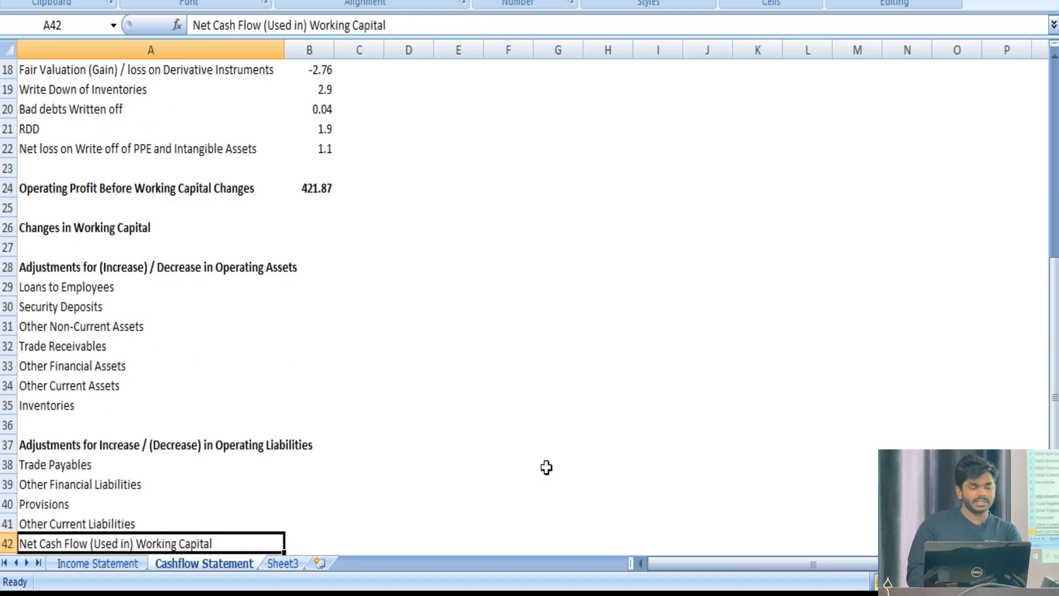
key(Down)
key(Down)
key(Up)
key(Up)
key(Up)
key(Up)
key(Up)
key(Up)
key(Up)
key(Right)
key(Down)
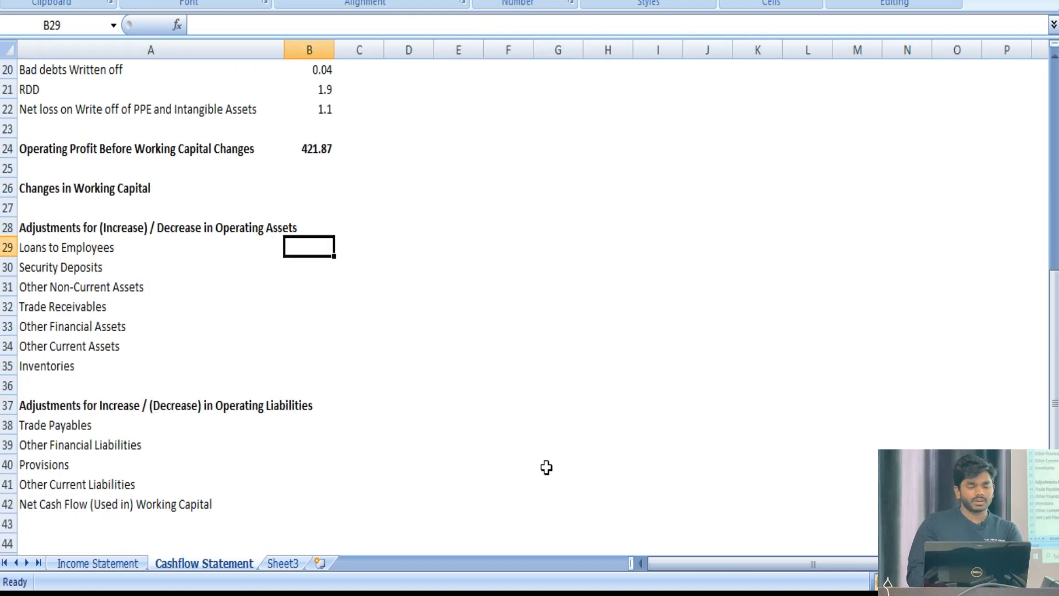
key(alt+Tab)
click(782, 196)
drag(783, 195, 721, 134)
click(720, 134)
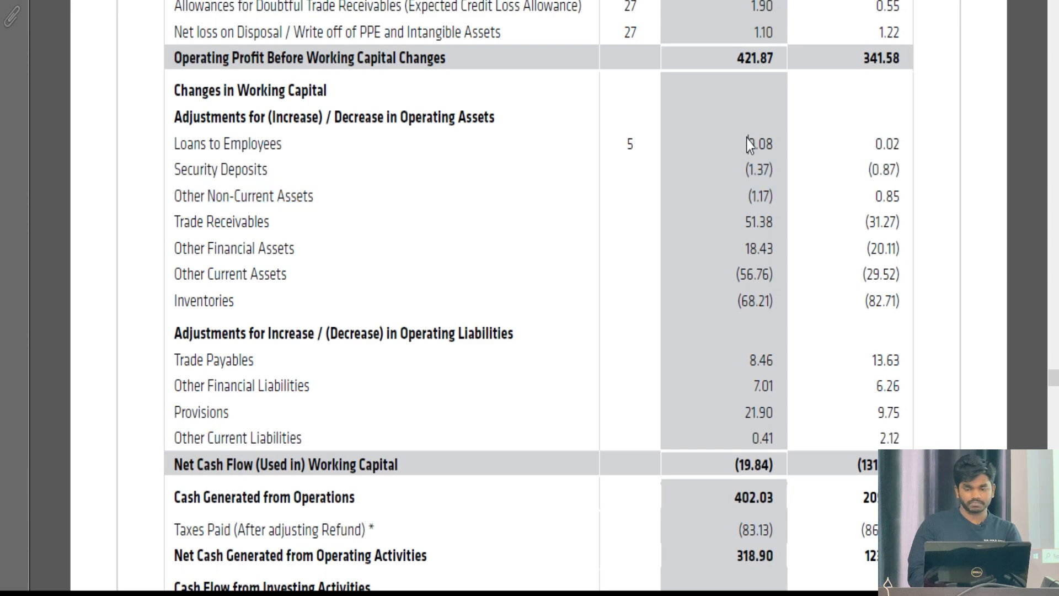
drag(740, 136, 809, 326)
click(777, 322)
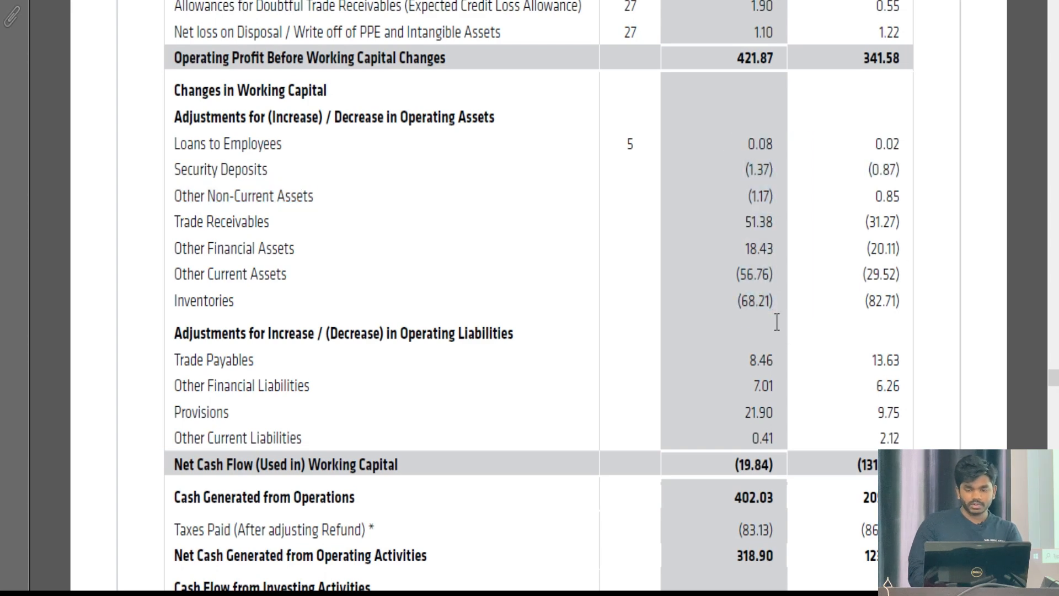
drag(733, 139, 803, 319)
key(ctrl+c)
key(alt+Tab)
key(ctrl+v)
Copy the current-year operating liability figures, Trade Payables through Other Current Liabilities, from the report into B38:B41
key(Down)
key(Down)
key(Down)
key(Down)
key(Down)
key(Down)
key(Down)
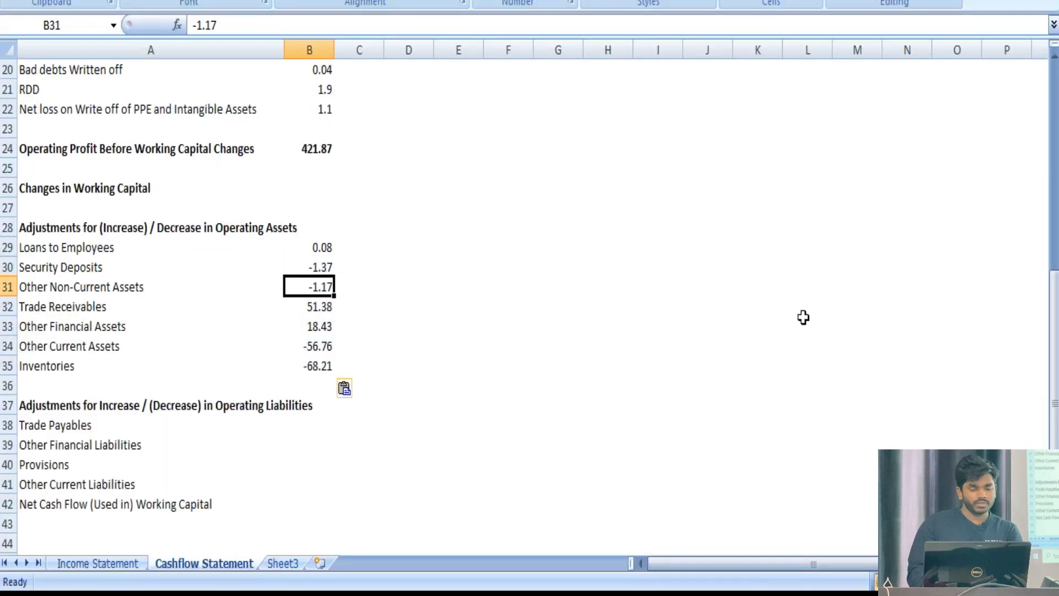
key(Down)
key(Down)
key(alt+Tab)
click(767, 344)
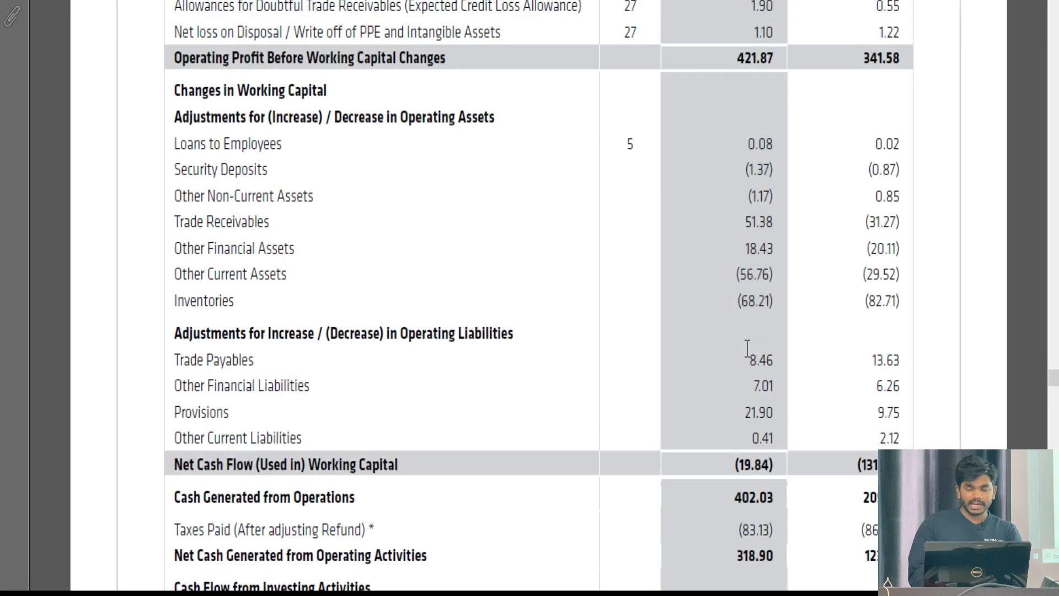
drag(735, 351, 772, 436)
key(ctrl+c)
key(alt+Tab)
key(ctrl+v)
Insert a blank row above "Net Cash Flow (Used in) Working Capital" and make that label bold
key(Down)
key(Down)
key(Down)
key(Down)
key(alt+Tab)
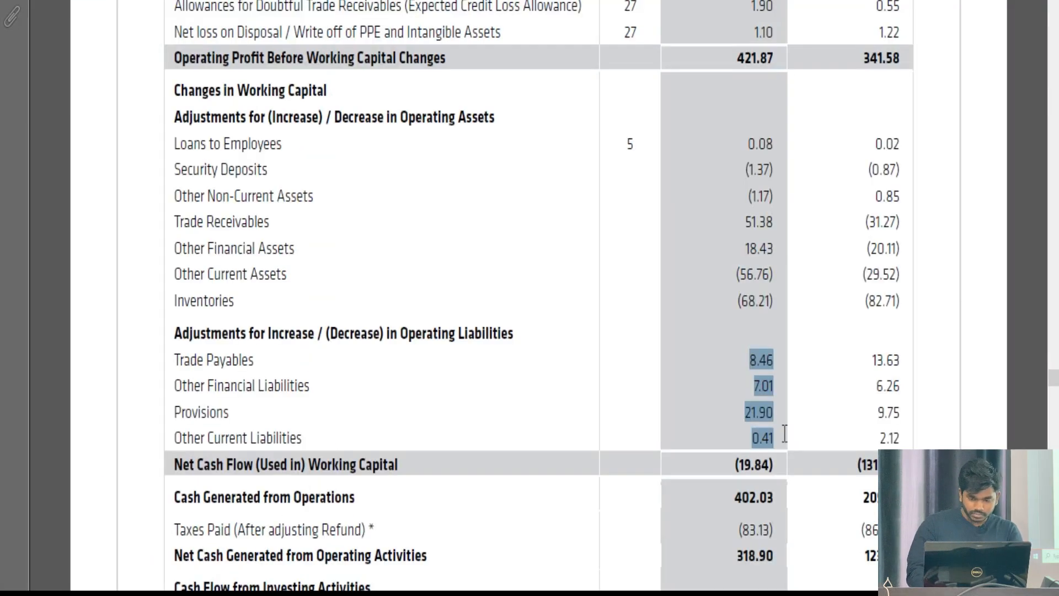
key(alt+Tab)
key(Left)
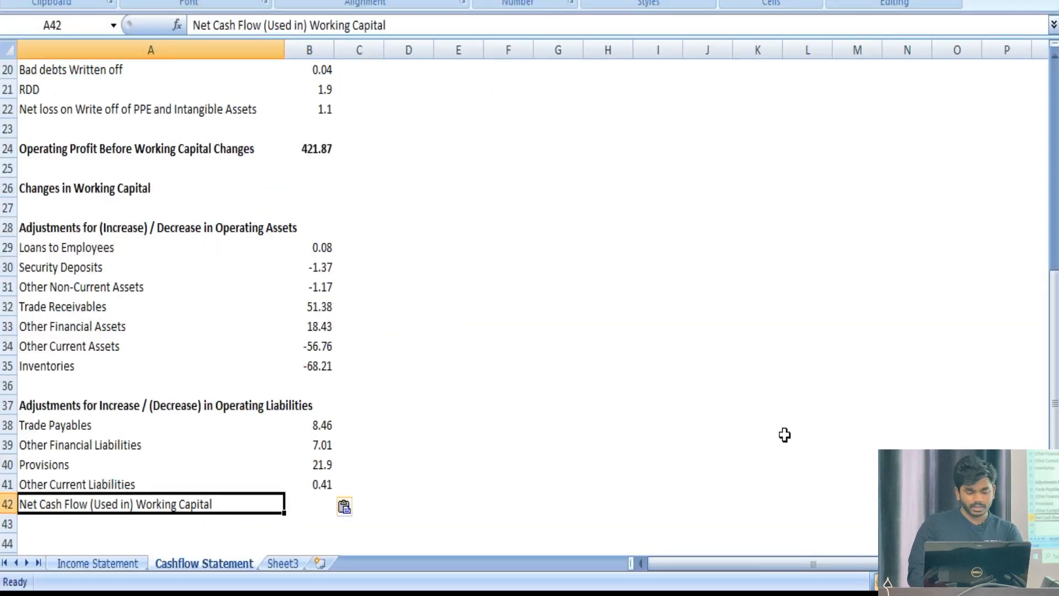
key(shift+space)
key(ctrl+shift+plus)
key(Down)
key(ctrl+b)
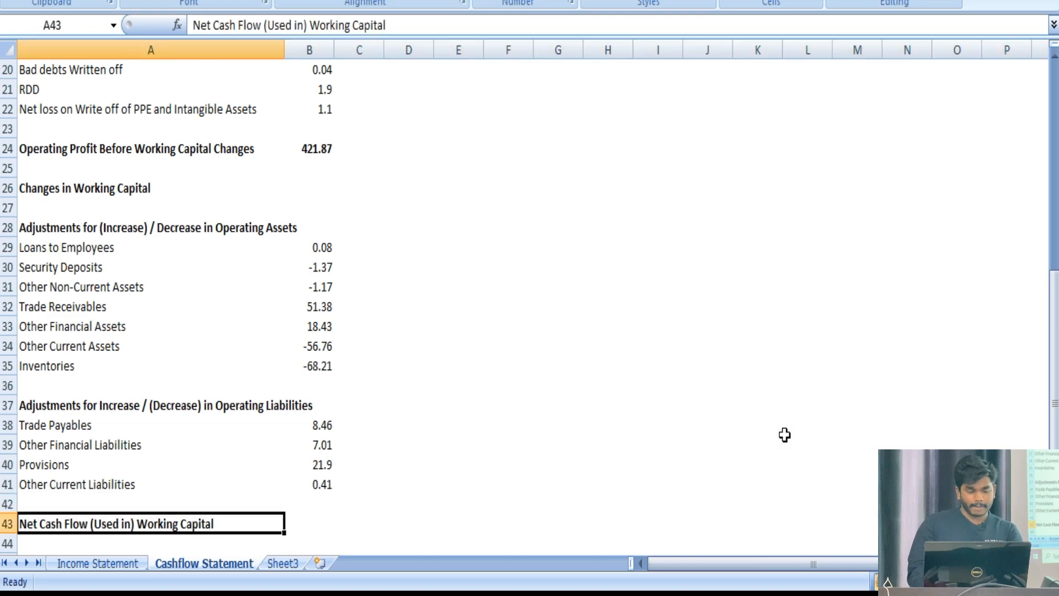
Total the working capital changes in B29:B41 with a SUM formula in B43 and compare it with the report
key(Right)
text(=su)
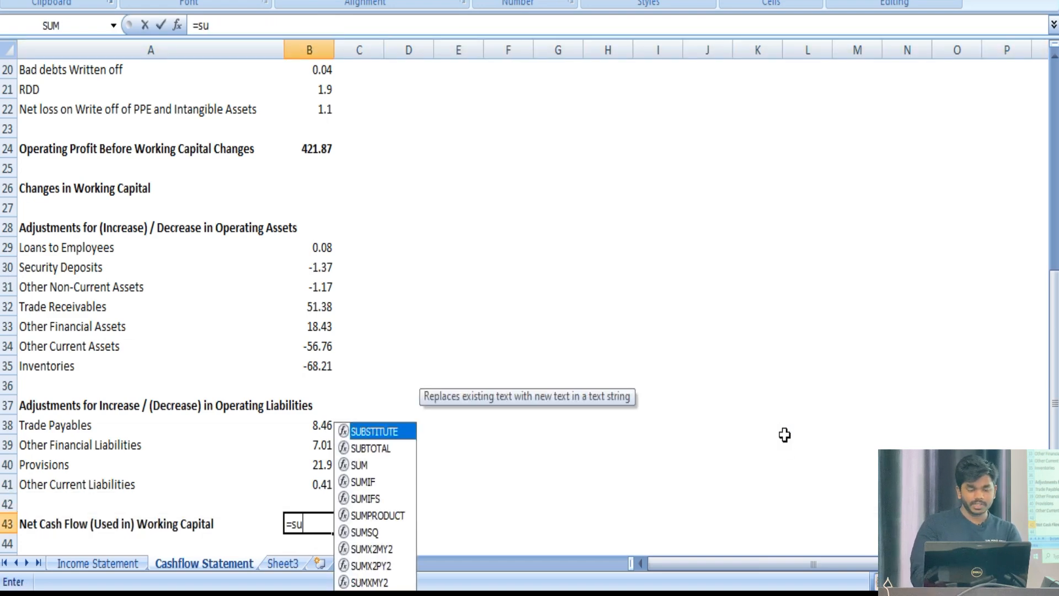
key(Tab)
key(Up)
key(Up)
key(shift+Up)
key(shift+Up)
key(shift+Up)
key(shift+Up)
key(shift+Up)
key(shift+Up)
key(shift+Up)
key(shift+Up)
key(shift+Up)
key(shift+Up)
key(shift+Up)
key(shift+Up)
key(Return)
key(Up)
key(alt+Tab)
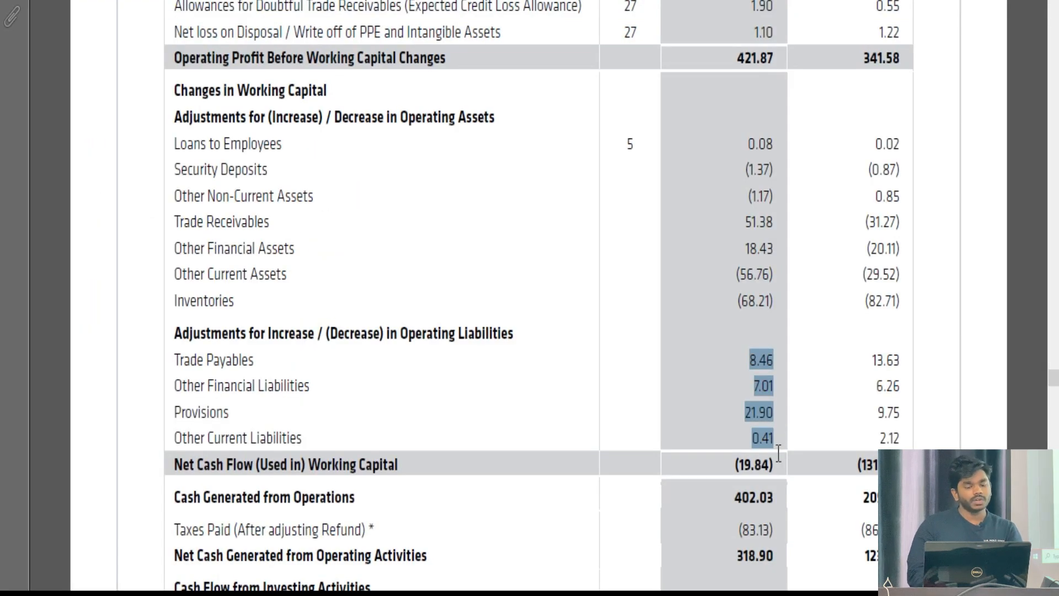
key(alt+Tab)
Label cell A45 "CFO before Tax", below the net working capital cash flow
key(Left)
key(Down)
key(Down)
key(Down)
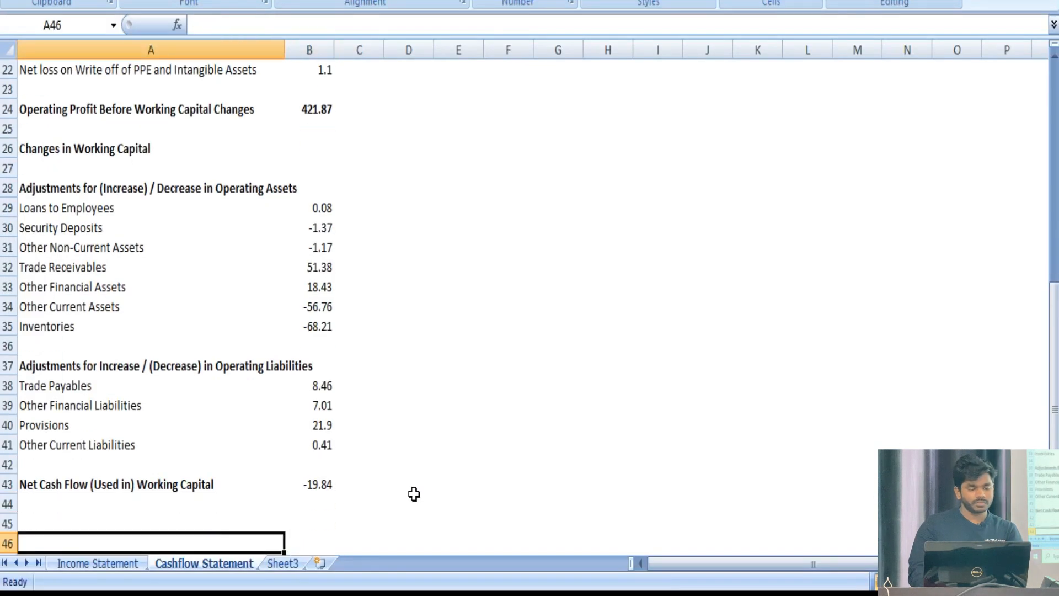
key(Up)
text(CFO before Tax)
key(Return)
Calculate CFO before Tax in B45 with the formula =B24+B43
key(Up)
key(Right)
text(=)
key(Up)
key(Up)
key(Up)
key(Up)
key(Up)
key(Up)
key(Up)
key(Up)
key(Up)
key(Up)
key(Up)
key(Up)
key(Up)
key(Up)
key(Up)
key(Up)
key(Up)
key(Up)
key(Up)
key(Up)
key(Up)
text(+)
key(Up)
key(Up)
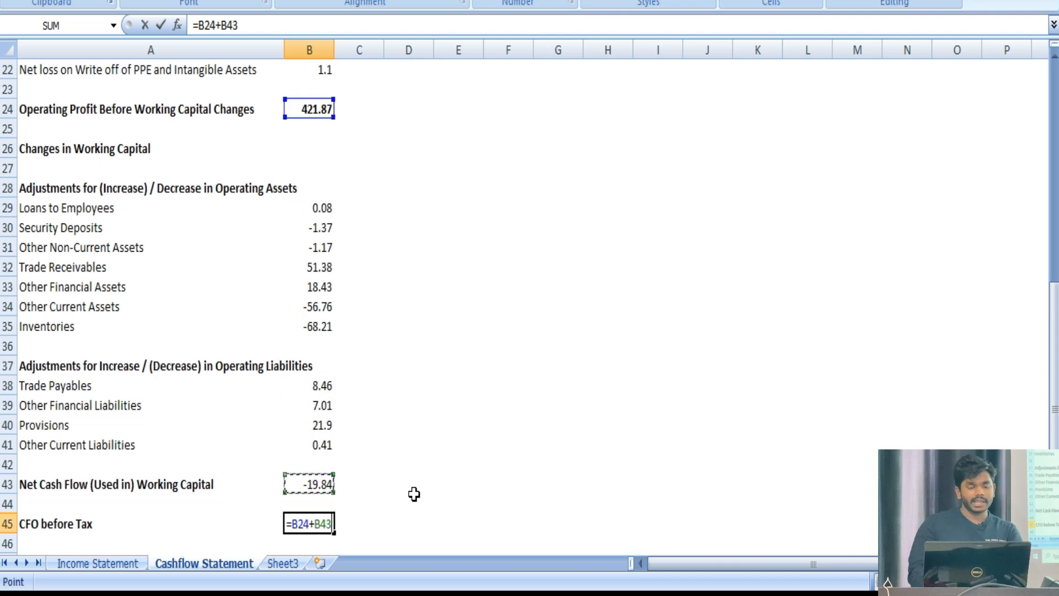
key(Return)
key(Up)
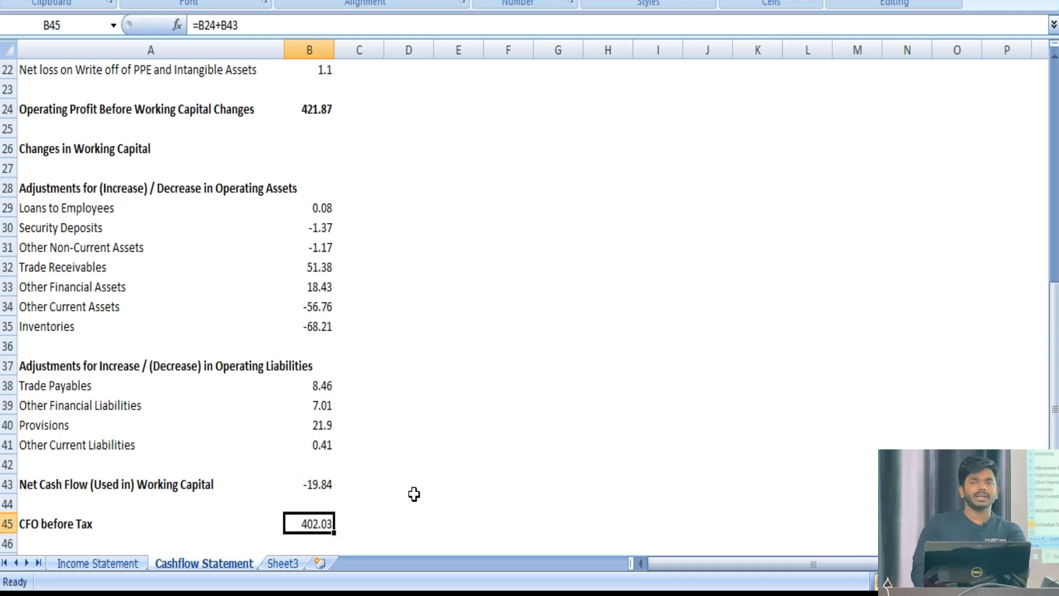
Make the figures in B43 and B45 bold and compare CFO before Tax with the report's Cash Generated from Operations
key(Up)
key(Up)
key(ctrl+b)
key(Down)
key(Down)
key(ctrl+b)
key(alt+Tab)
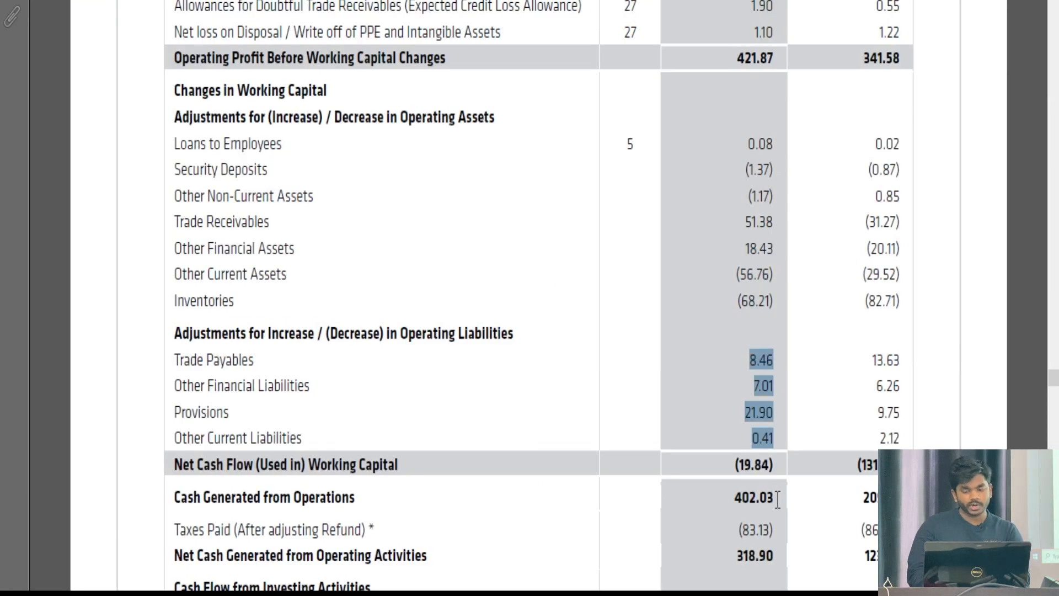
Label cell A47 "Taxes Paid", leaving a blank row below CFO before Tax
key(alt+Tab)
scroll(778, 502, down, 1)
key(Down)
key(Down)
key(Left)
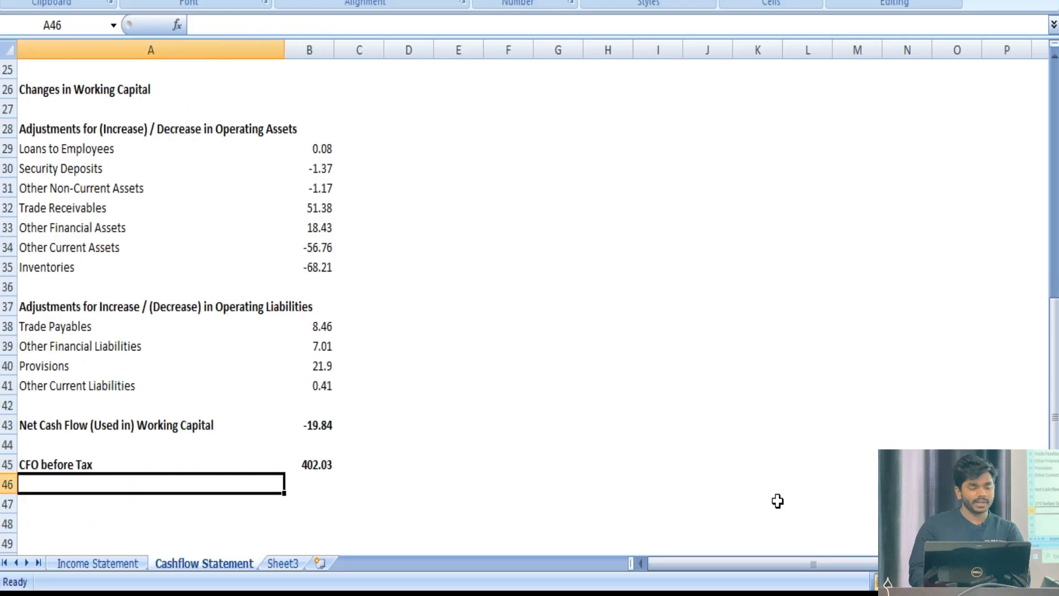
text(Taxes Paid)
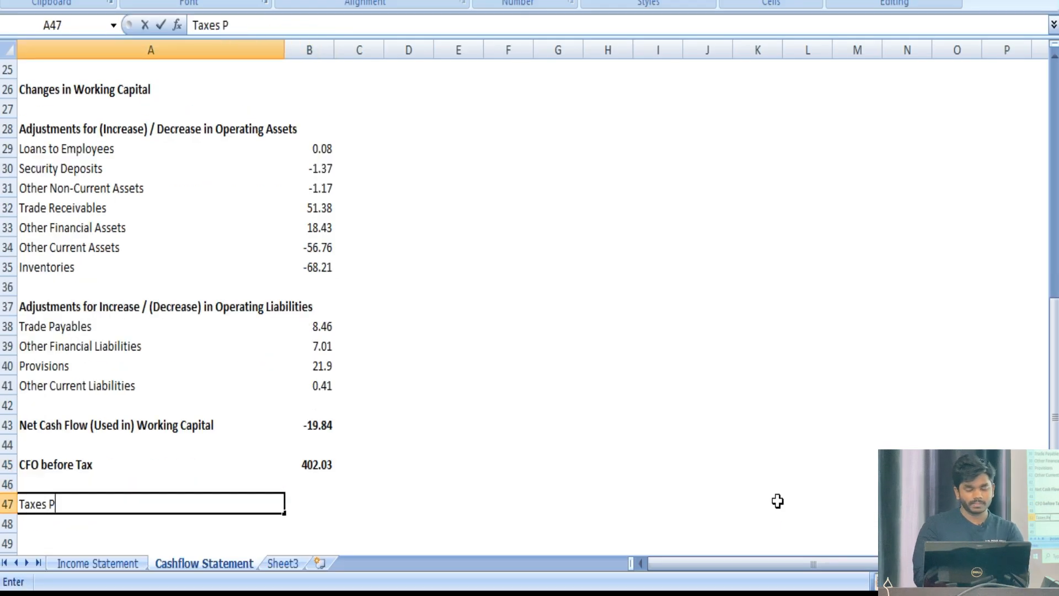
key(Return)
key(Up)
Copy the current-year Taxes Paid figure from the report into B47 and clear the extra figure pasted below it
key(Right)
key(alt+Tab)
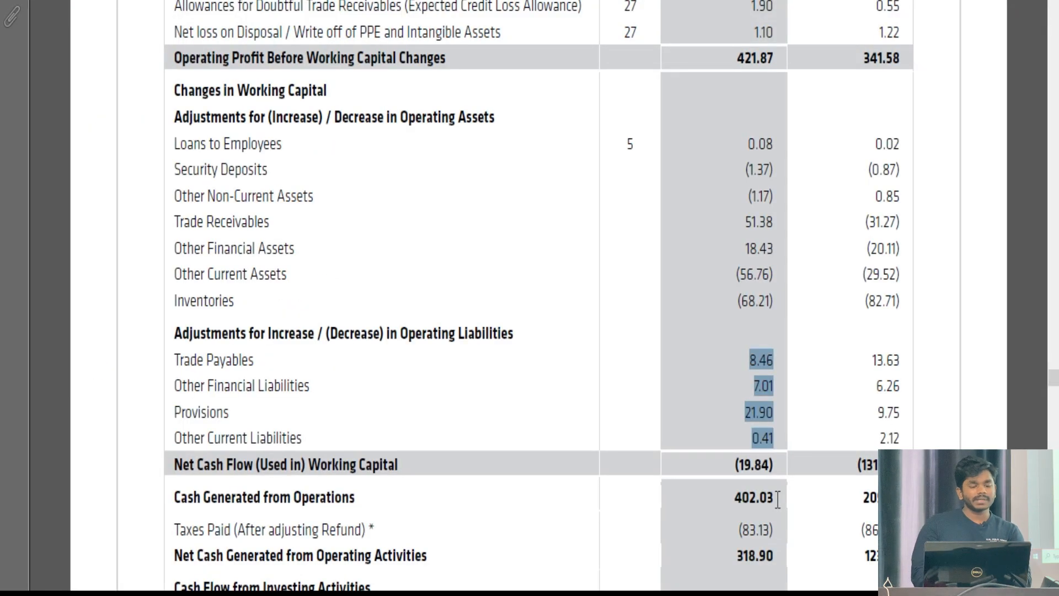
drag(735, 527, 777, 564)
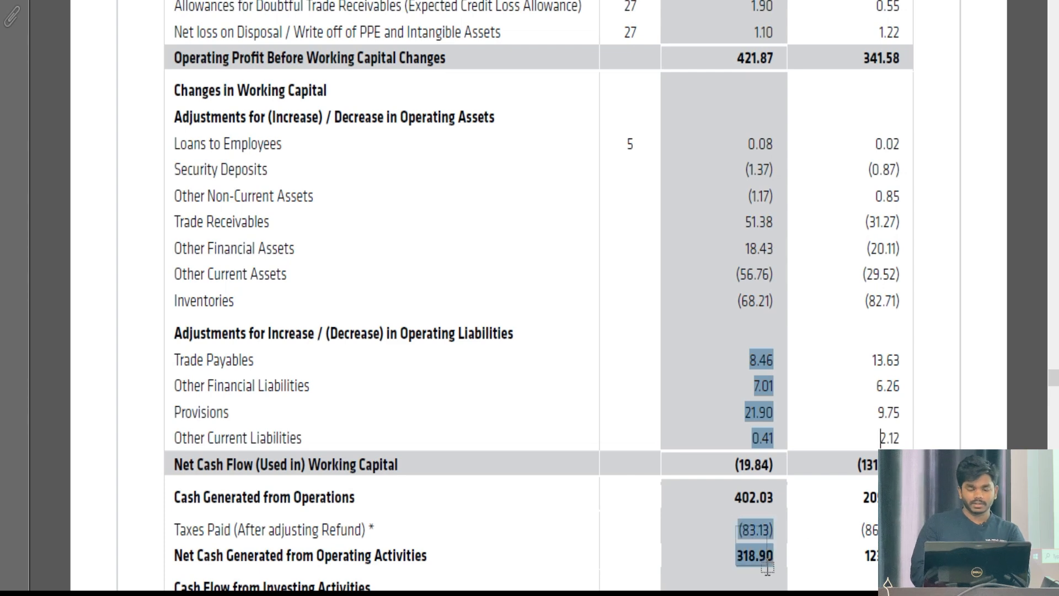
key(ctrl+c)
key(alt+Tab)
key(ctrl+v)
key(Down)
key(Down)
key(Up)
key(Delete)
Label cell A49 "CFO after Tax", two rows below Taxes Paid
key(Up)
key(Left)
key(Down)
key(Down)
text(CFO)
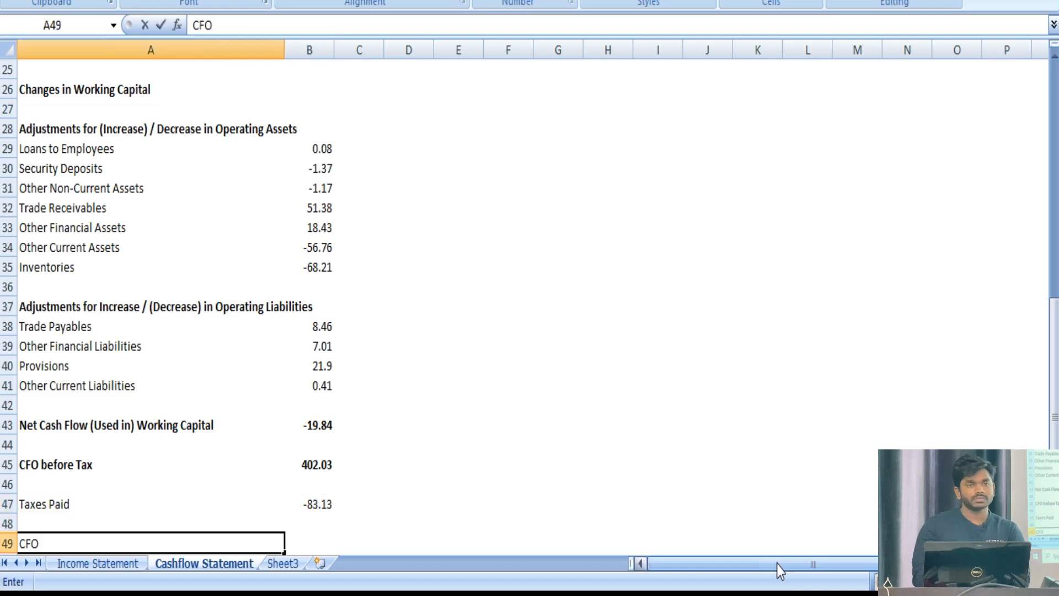
key(Return)
key(Up)
key(Right)
key(Left)
key(F2)
text(after T)
key(BackSpace)
text(tAx)
key(Return)
key(Up)
key(F2)
key(shift+Left)
key(shift+Left)
key(shift+Left)
text(Tax)
Calculate CFO after Tax in B49 with =B45+B47 and make the row's label and figure bold
key(Tab)
text(=)
key(Up)
key(Up)
key(Up)
key(Up)
text(+)
key(Up)
key(Up)
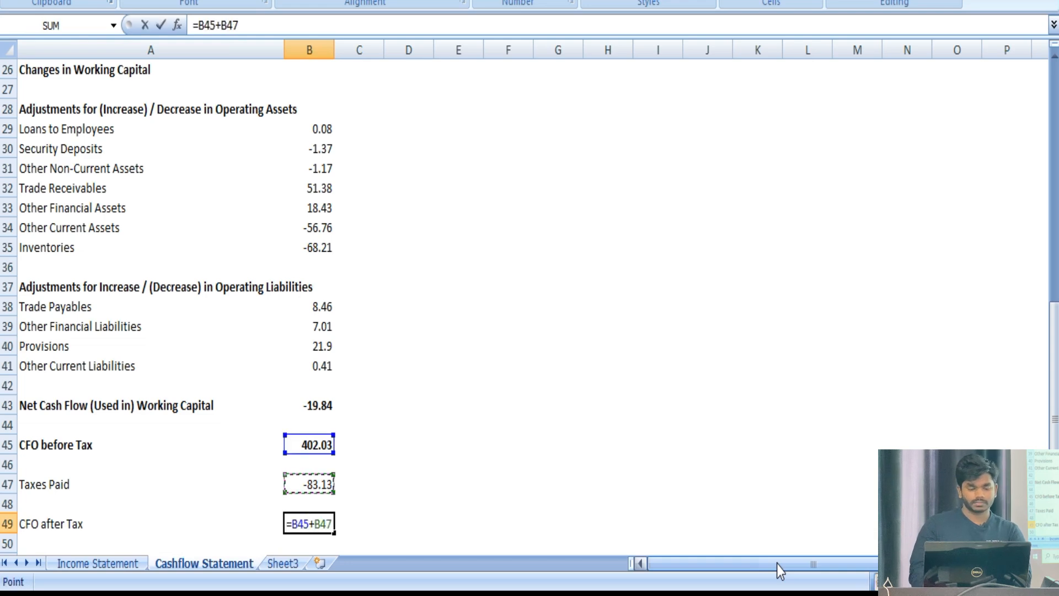
key(Return)
key(Up)
key(Left)
key(ctrl+b)
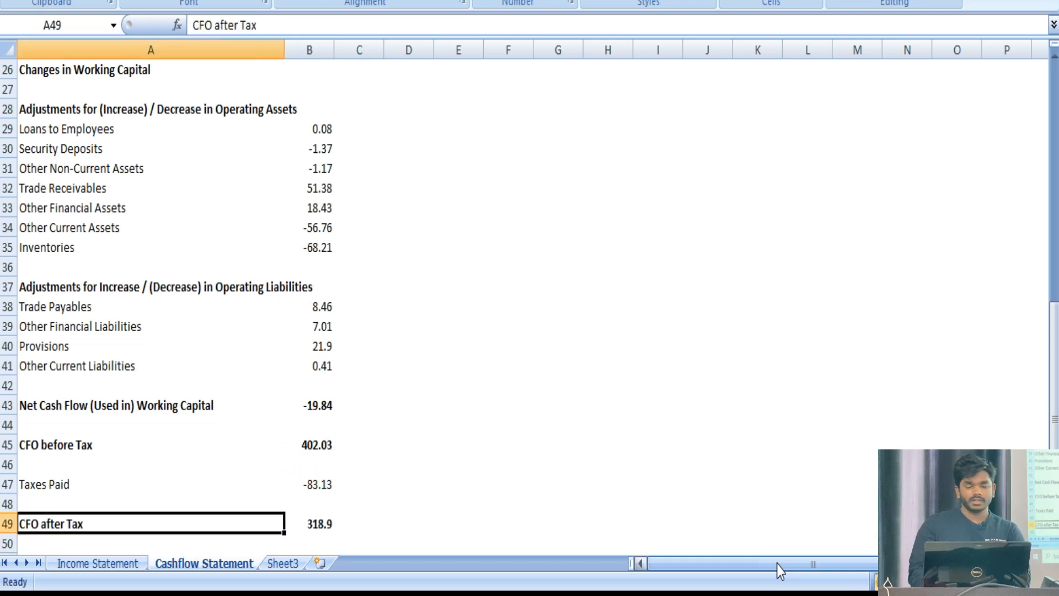
Copy the Cash Flow from Investing Activities heading and its line labels from the report into A52:A60
key(alt+Tab)
click(864, 556)
scroll(852, 423, down, 8)
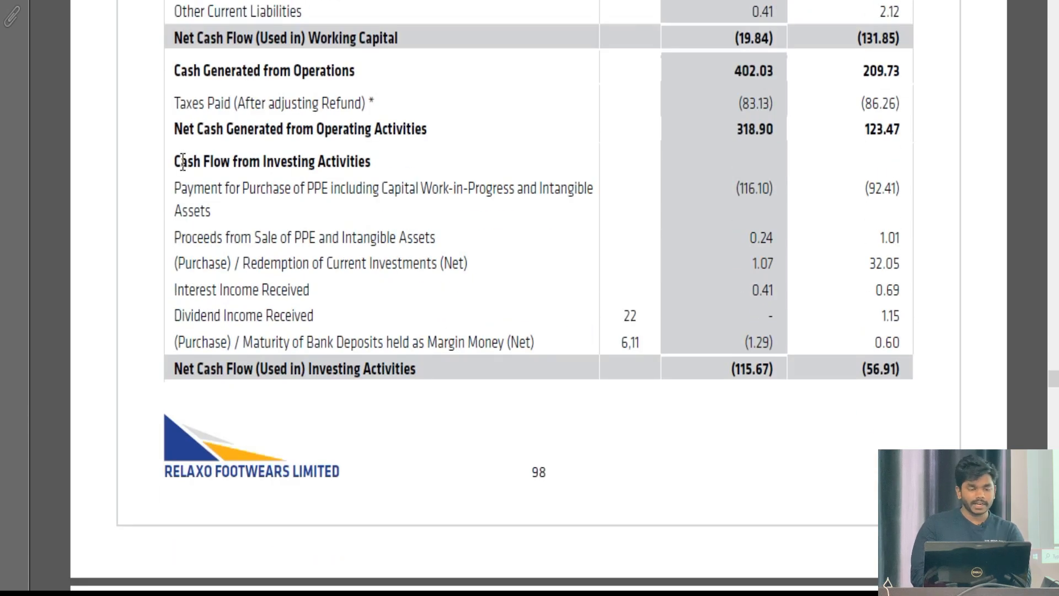
drag(175, 161, 589, 375)
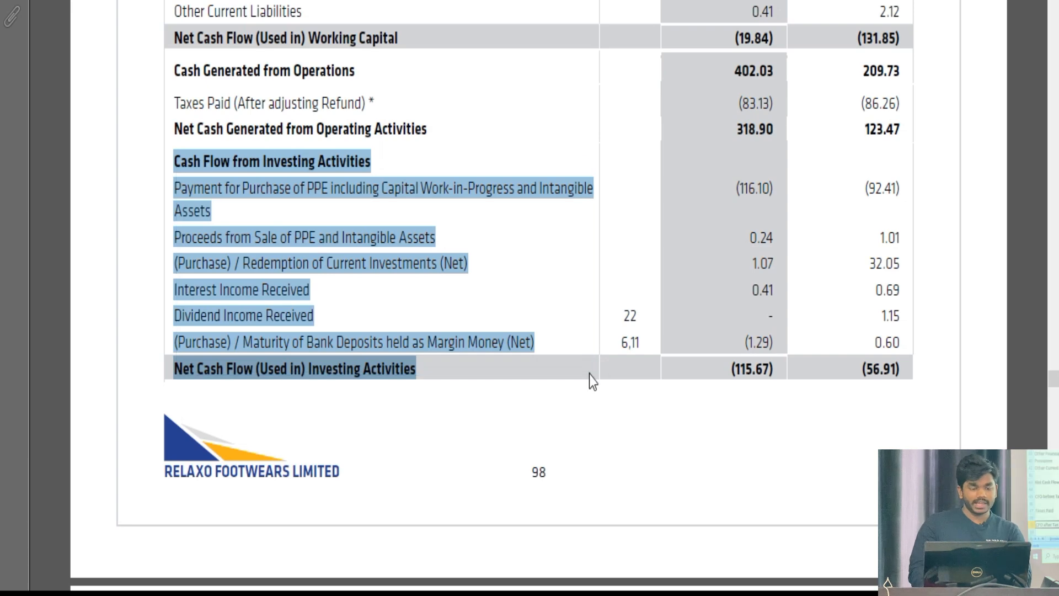
key(alt+Tab)
key(Down)
key(Down)
key(Down)
key(Down)
key(Down)
key(Down)
key(Down)
key(Down)
key(Down)
key(Down)
key(Down)
key(Down)
key(Down)
key(Down)
key(ctrl+Up)
key(Down)
key(Down)
key(Down)
key(ctrl+v)
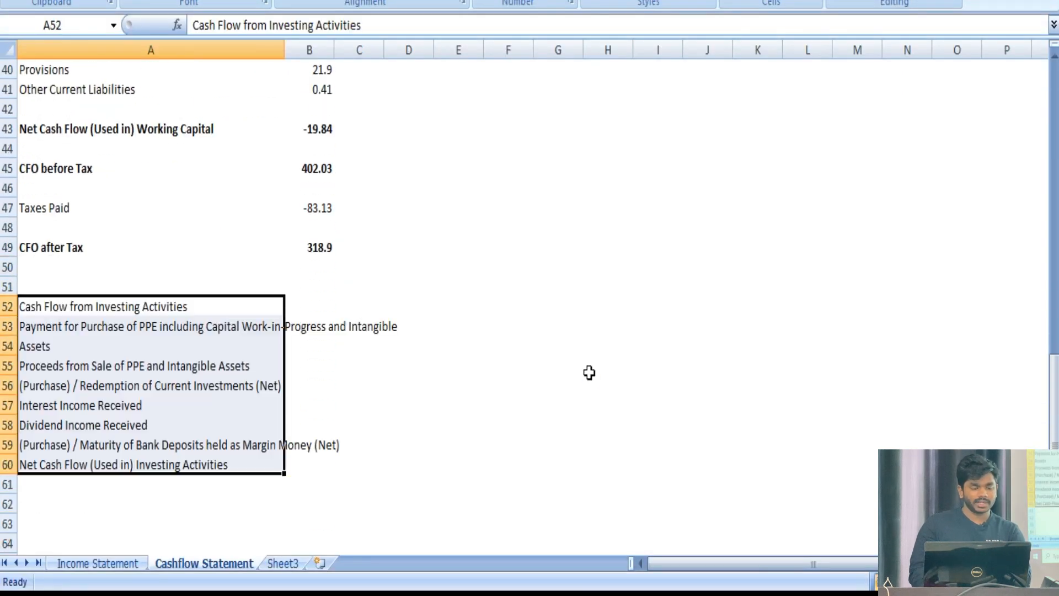
Make the Cash Flow from Investing Activities heading bold and delete the extra blank row 51 above it
key(Left)
key(ctrl+b)
key(Up)
key(shift+space)
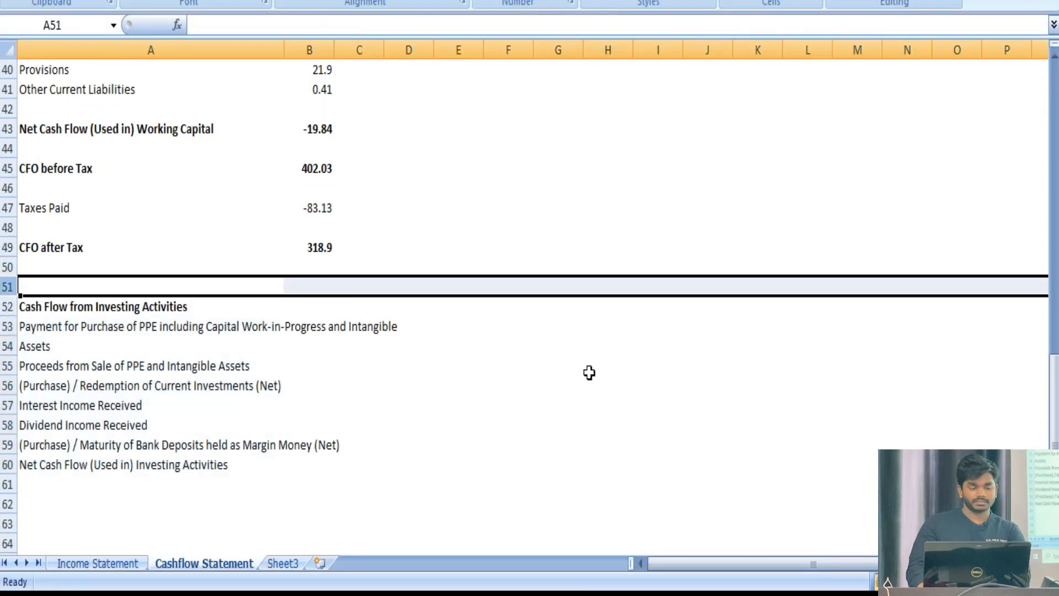
key(ctrl+minus)
Replace the investing activities heading in A51 with "CFI"
key(Down)
key(Up)
text(CFI)
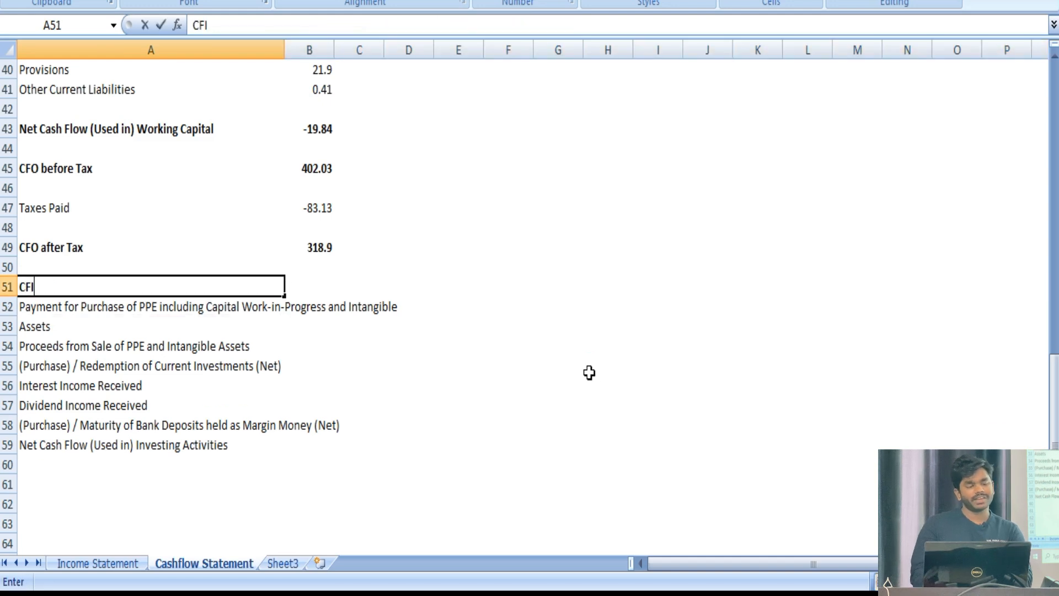
key(Return)
Replace the long PPE purchase payment label in A52 with "Capex"
key(F2)
key(ctrl+shift+Left)
key(ctrl+shift+Left)
key(ctrl+shift+Left)
key(ctrl+shift+Left)
key(ctrl+shift+Left)
key(ctrl+shift+Left)
key(ctrl+shift+Left)
key(ctrl+shift+Left)
key(ctrl+shift+Left)
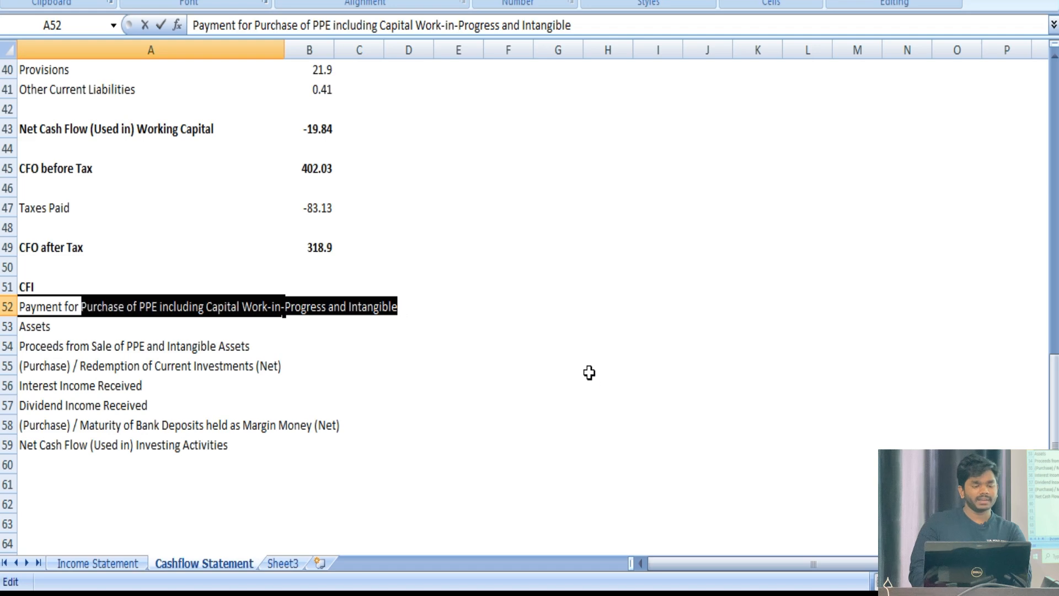
key(ctrl+shift+Left)
key(ctrl+shift+Left)
text(Capex)
key(Return)
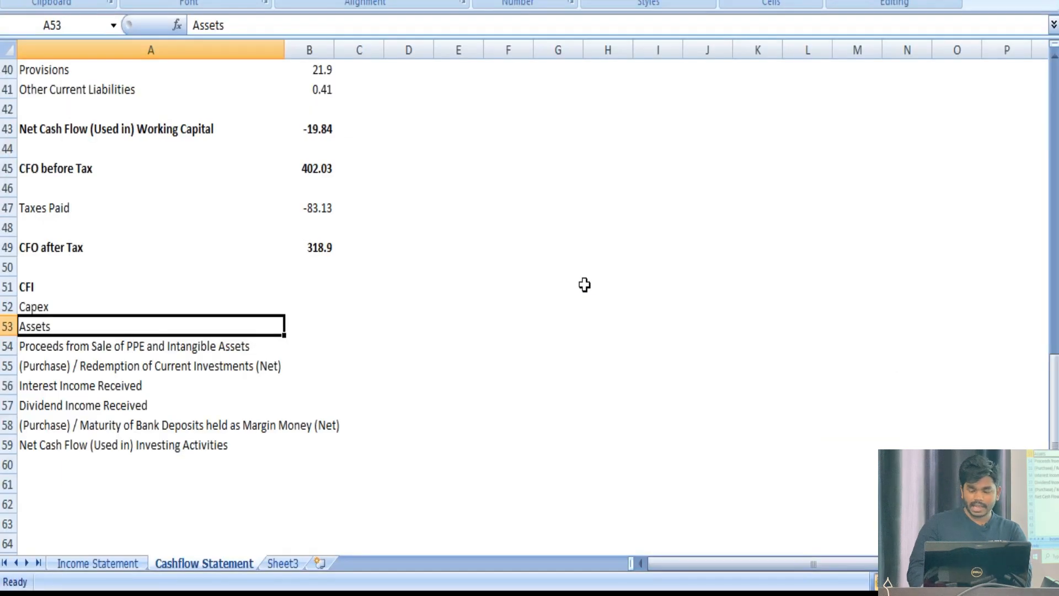
Delete the leftover "Assets" row under Capex and copy the current-year investing figures from the report into B52:B57
key(Up)
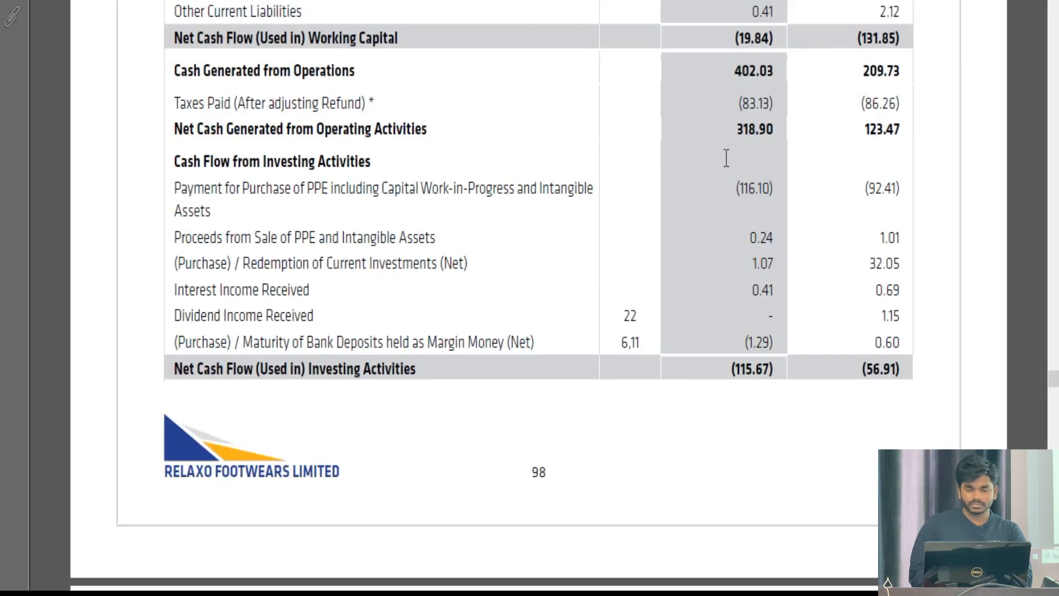
drag(731, 181, 803, 345)
key(alt+Tab)
click(803, 344)
key(Home)
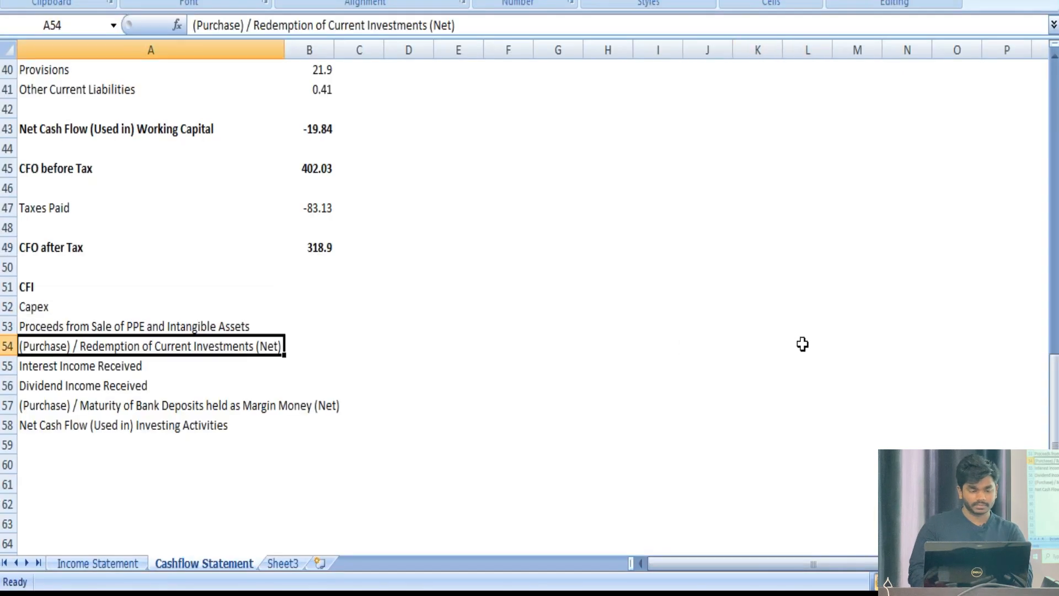
key(Right)
key(Up)
key(Up)
key(Up)
key(Down)
key(ctrl+v)
key(Down)
key(shift+Down)
key(shift+Down)
key(shift+Down)
key(shift+Down)
key(ctrl+c)
key(Escape)
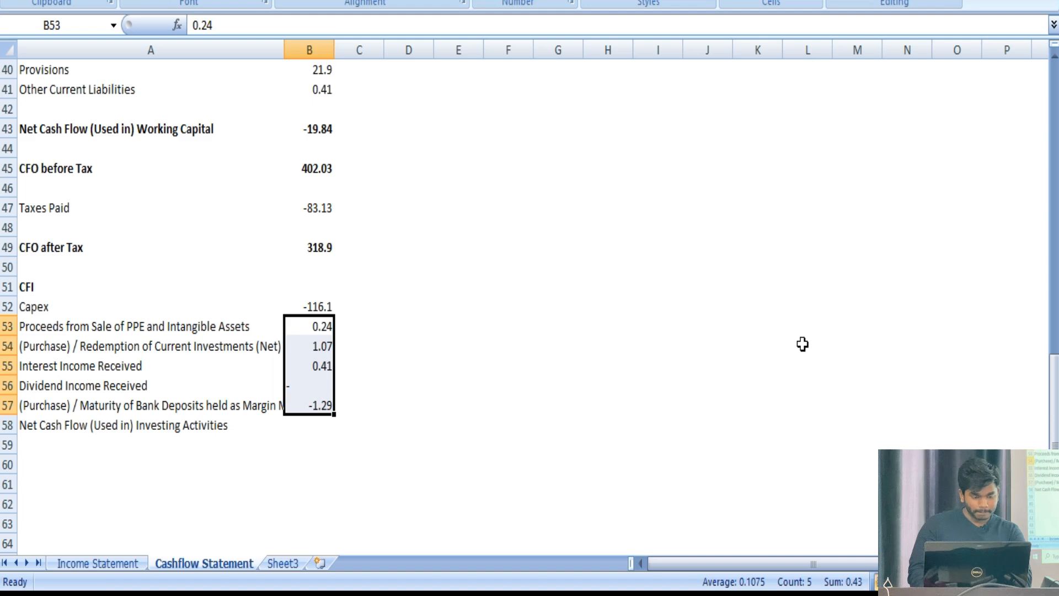
Compare the investing figures copied into B53:B57 with the amounts in the report
key(shift+Up)
key(shift+Up)
key(shift+Up)
key(shift+Up)
key(alt+Tab)
key(alt+Tab)
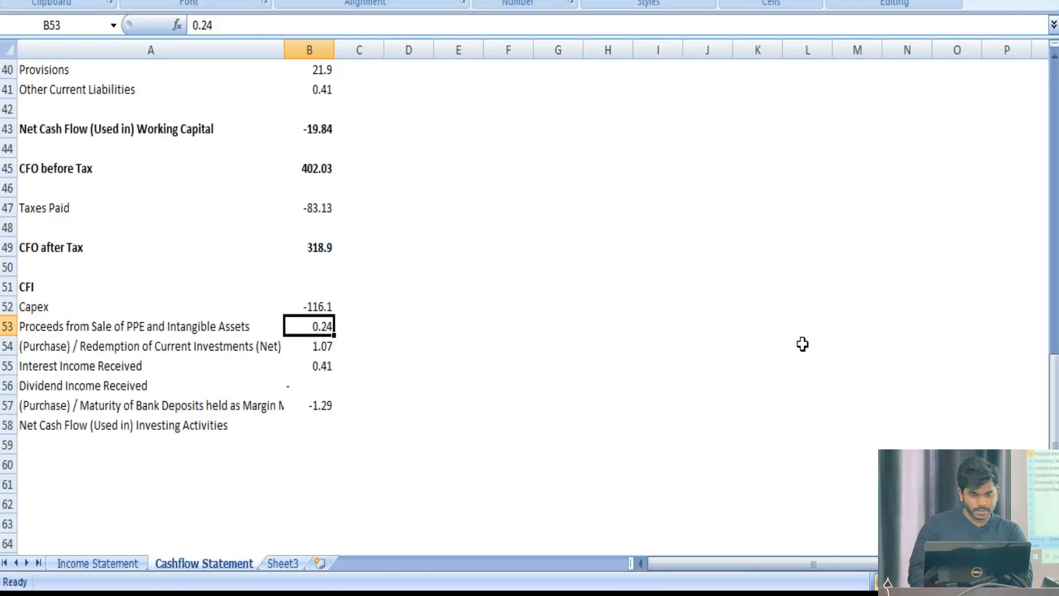
key(Down)
key(Down)
key(Down)
key(Down)
key(Down)
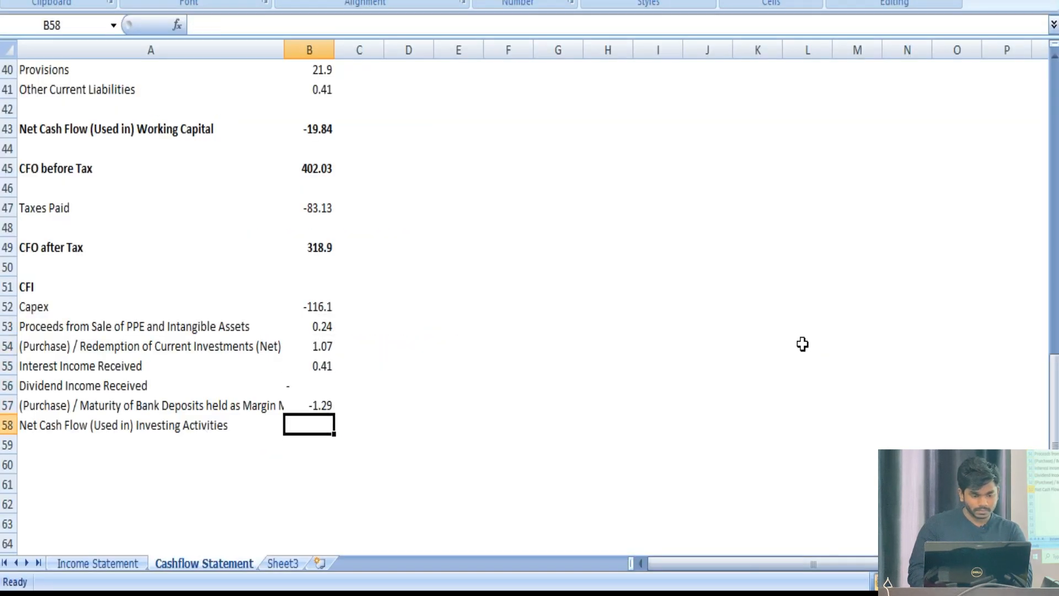
key(alt+Tab)
key(alt+Tab)
Make the Net Cash Flow (Used in) Investing Activities label in A58 bold and look up its current-year total in the report
key(Left)
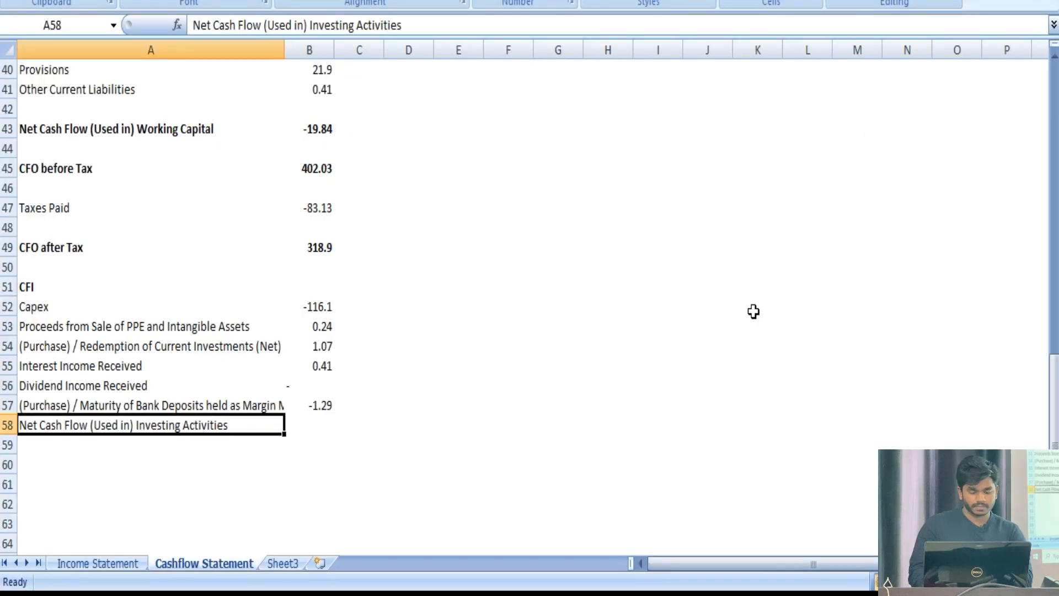
key(ctrl+b)
key(Right)
text(=SUM()
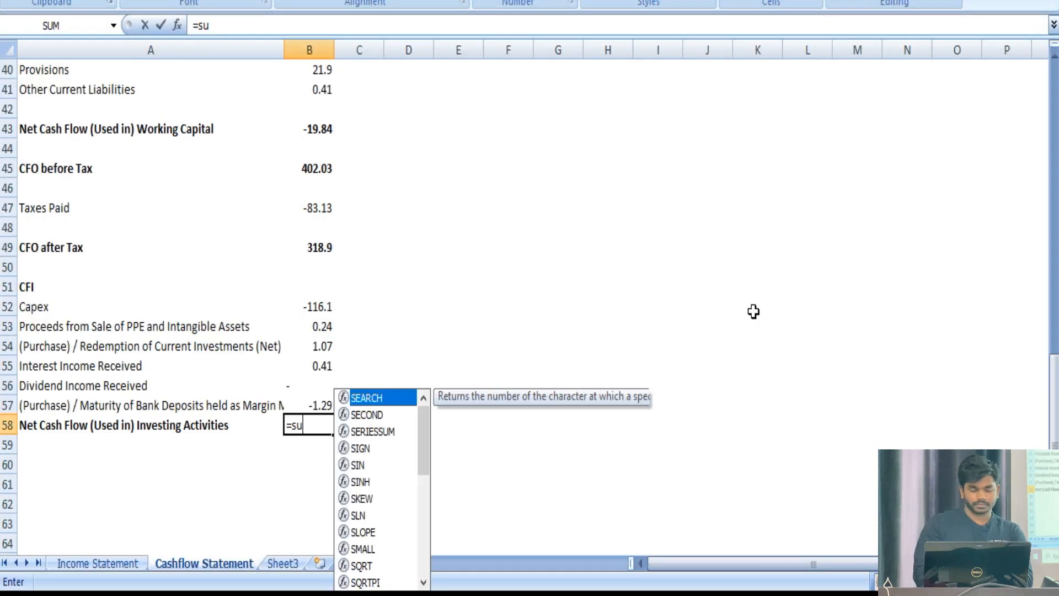
key(Escape)
key(alt+Tab)
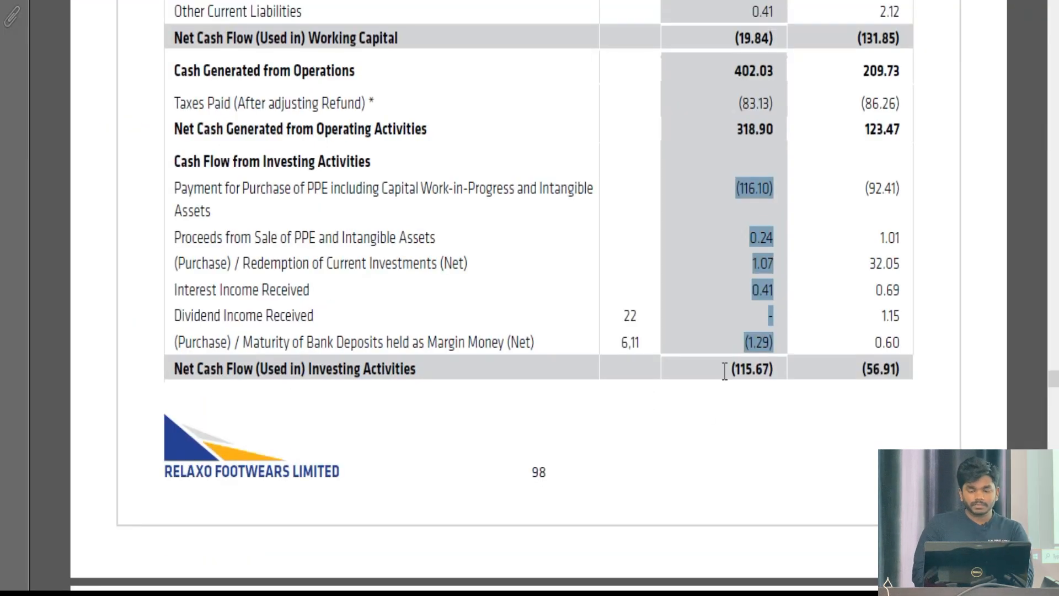
click(736, 365)
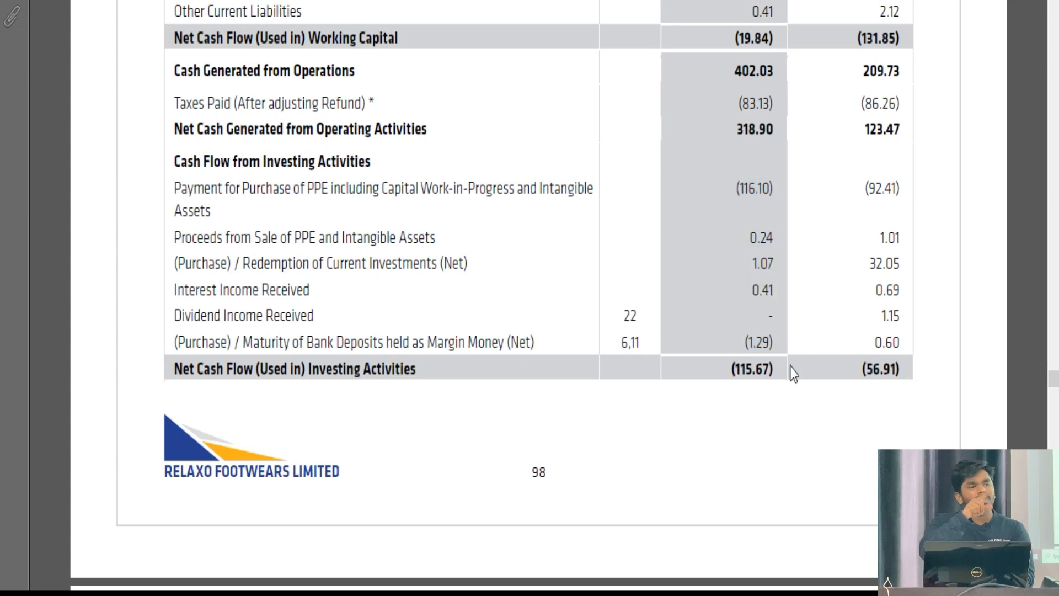
Total the investing items B52:B57 in B58 with SUM and check the result against the report
key(alt+Tab)
text(=SUM()
key(Up)
key(shift+Up)
key(shift+Up)
key(shift+Up)
key(shift+Up)
key(shift+Up)
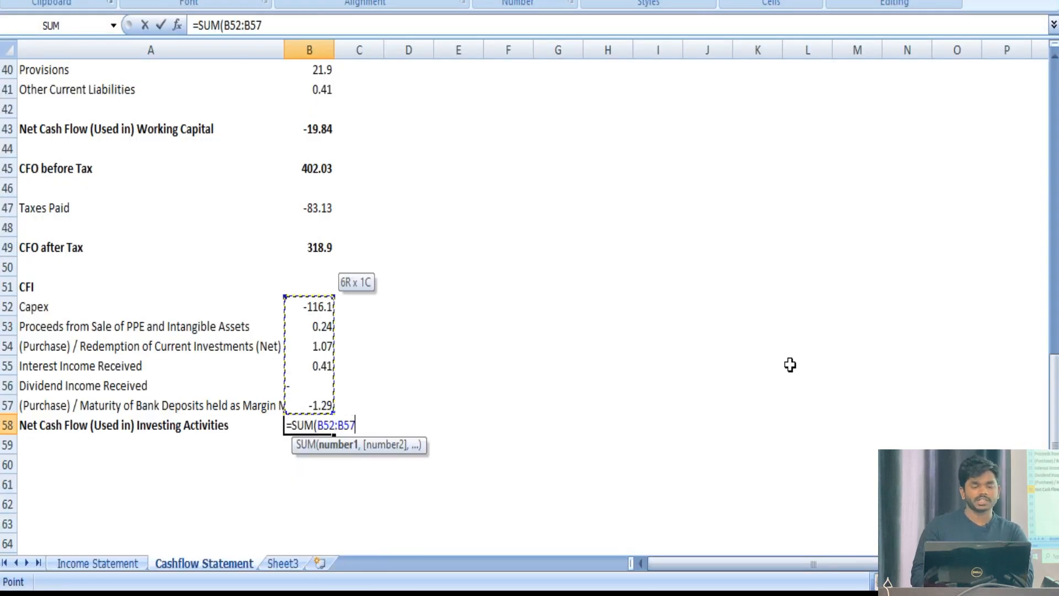
key(ctrl+Return)
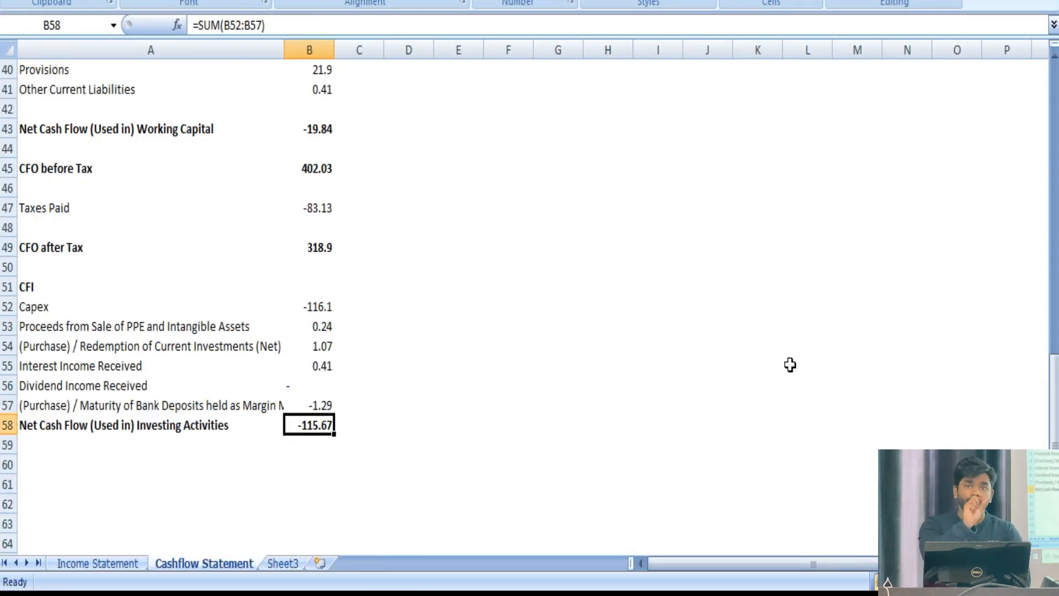
key(alt+Tab)
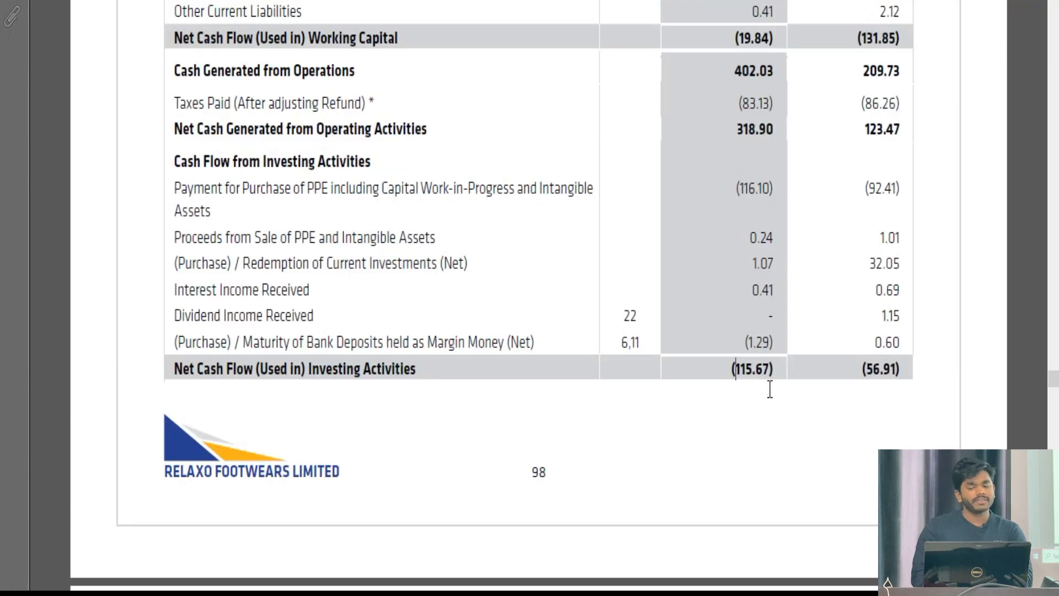
key(alt+Tab)
Add a bold "CFF" heading in A60 for the financing activities section
scroll(402, 348, down, 3)
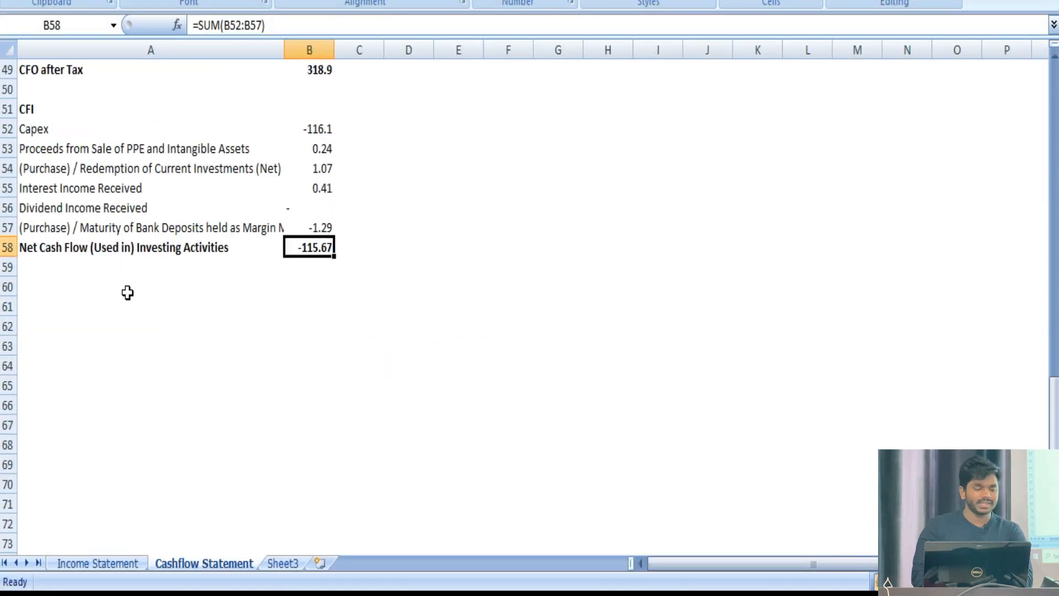
click(87, 284)
text(CFF)
key(Return)
click(87, 285)
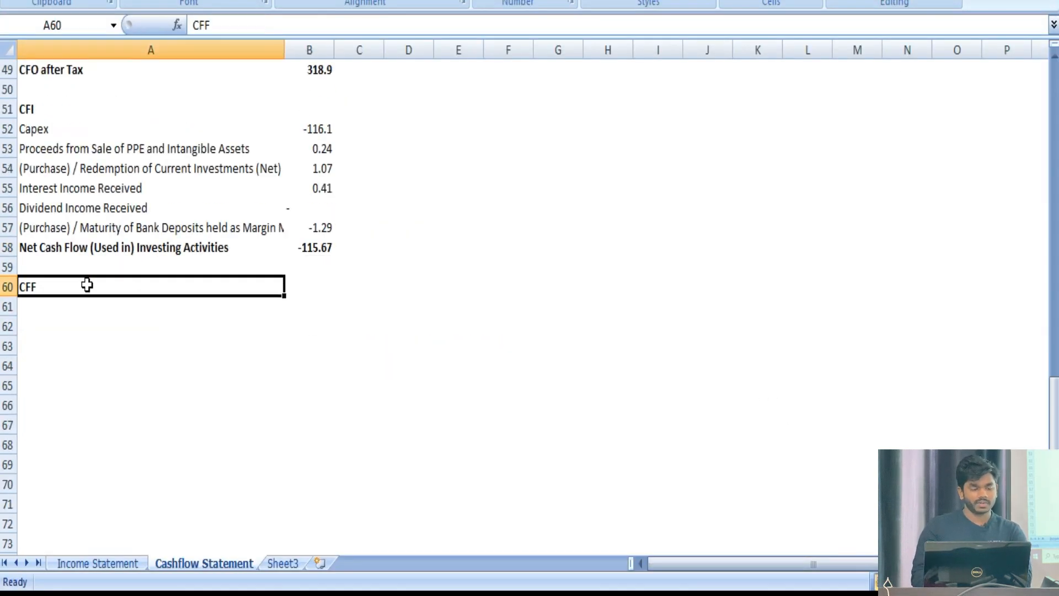
Copy the financing activity labels, including the net cash flow line, from the report into the rows starting at A61
key(alt+Tab)
scroll(383, 361, down, 10)
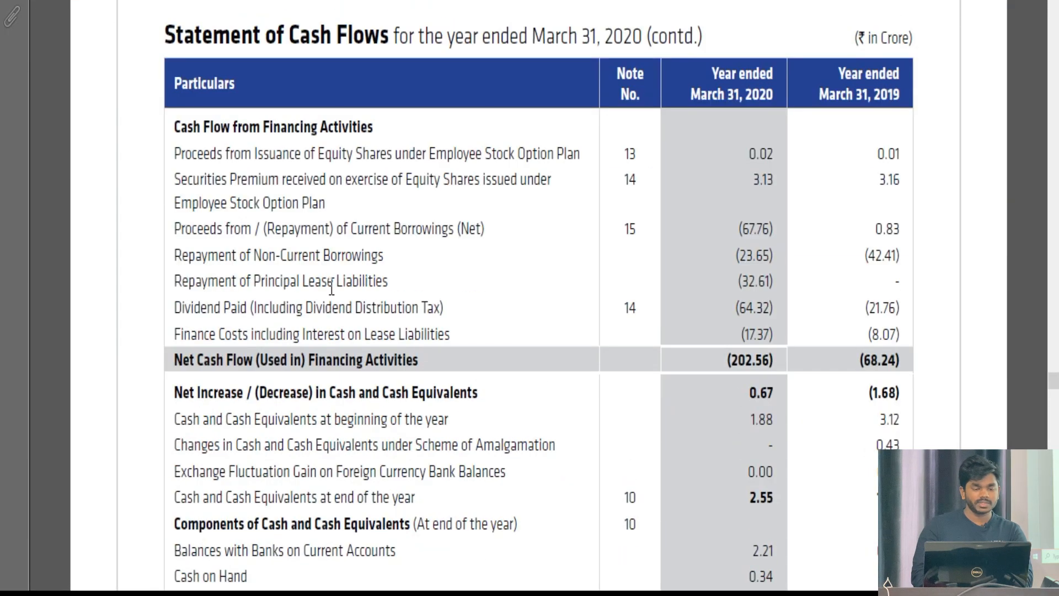
drag(175, 150, 581, 367)
key(ctrl+c)
key(alt+Tab)
key(ctrl+v)
key(Down)
key(ctrl+Down)
key(Up)
key(ctrl+Up)
Shorten the equity share issuance label in A61 to "Proceeds from ESOP"
key(F2)
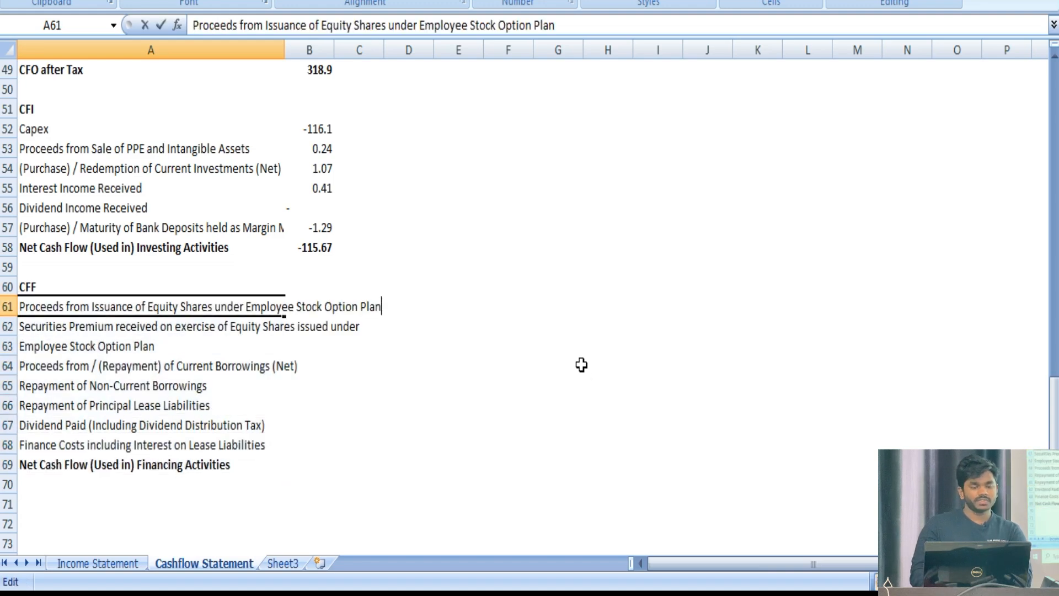
key(ctrl+shift+Left)
key(ctrl+shift+Left)
key(ctrl+shift+Left)
key(ctrl+shift+Left)
key(ctrl+shift+Left)
key(ctrl+shift+Left)
key(ctrl+shift+Left)
key(ctrl+shift+Left)
key(ctrl+shift+Left)
key(ctrl+shift+Left)
key(ctrl+shift+Right)
text(ESOP)
key(Return)
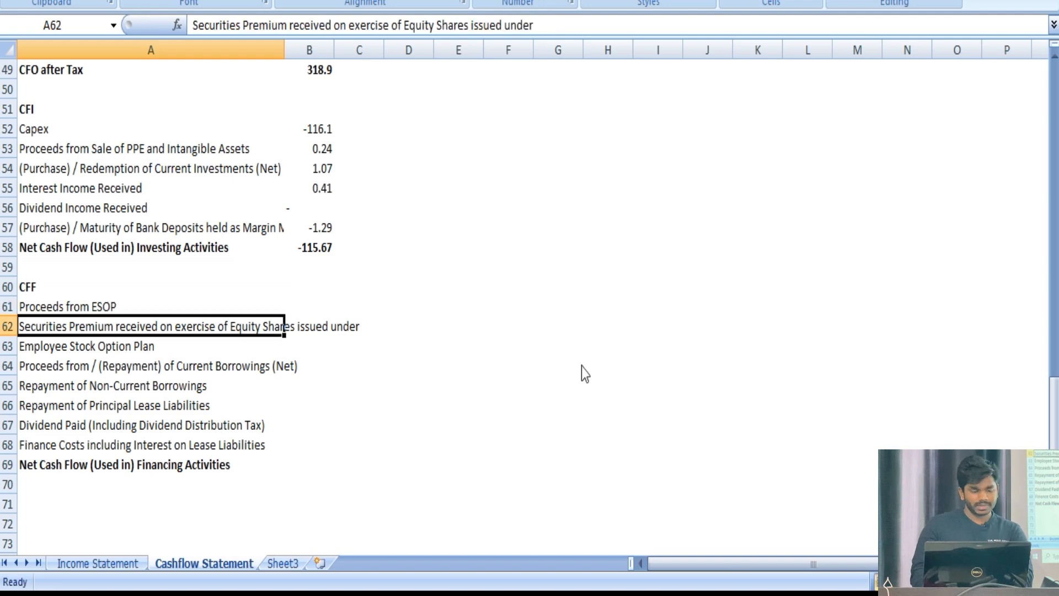
Shorten the securities premium label in A62 to "Securities Premium ESOP"
key(Up)
key(Right)
key(Left)
key(Down)
key(F2)
key(ctrl+shift+Left)
key(ctrl+shift+Left)
key(ctrl+shift+Left)
key(ctrl+shift+Left)
key(ctrl+shift+Left)
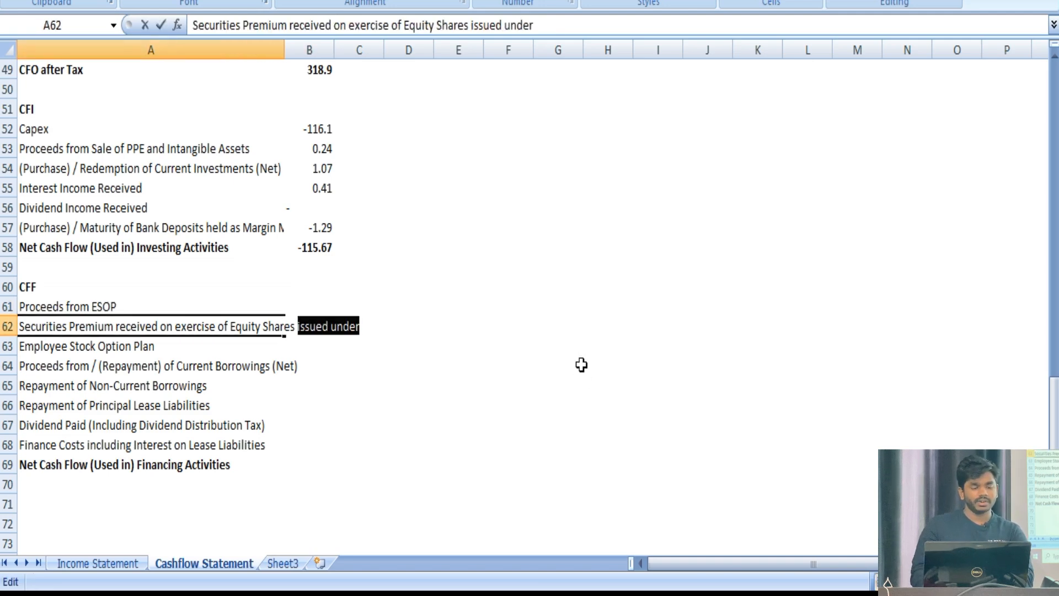
key(ctrl+shift+Left)
key(ctrl+shift+Left)
key(ctrl+shift+Left)
key(ctrl+shift+Left)
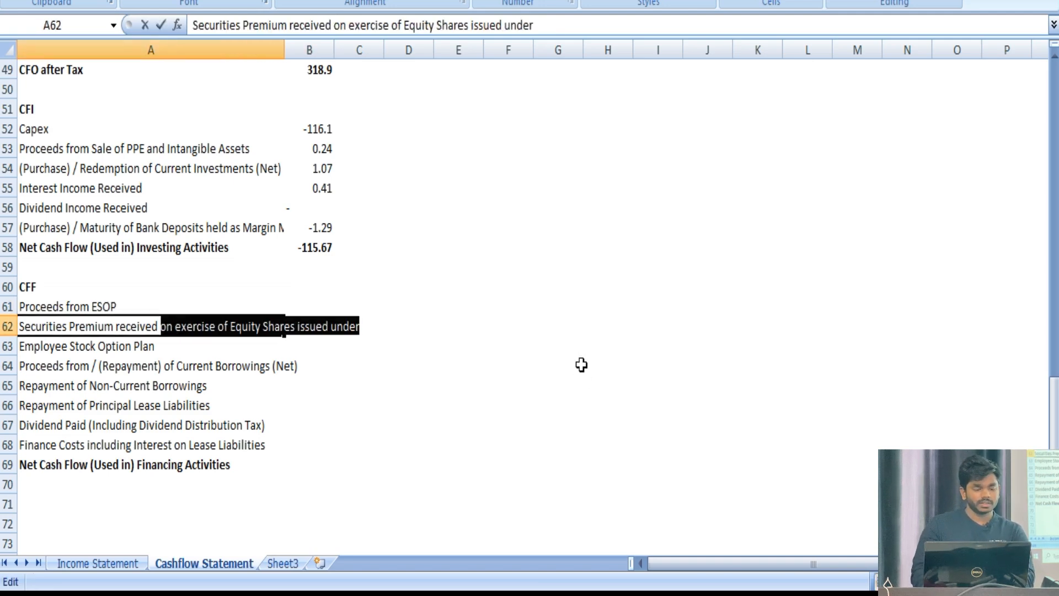
key(ctrl+shift+Right)
text(ESOP)
key(Return)
Copy the current-year financing figures, without the net total, from the report into B61:B67
key(Up)
key(Right)
key(Up)
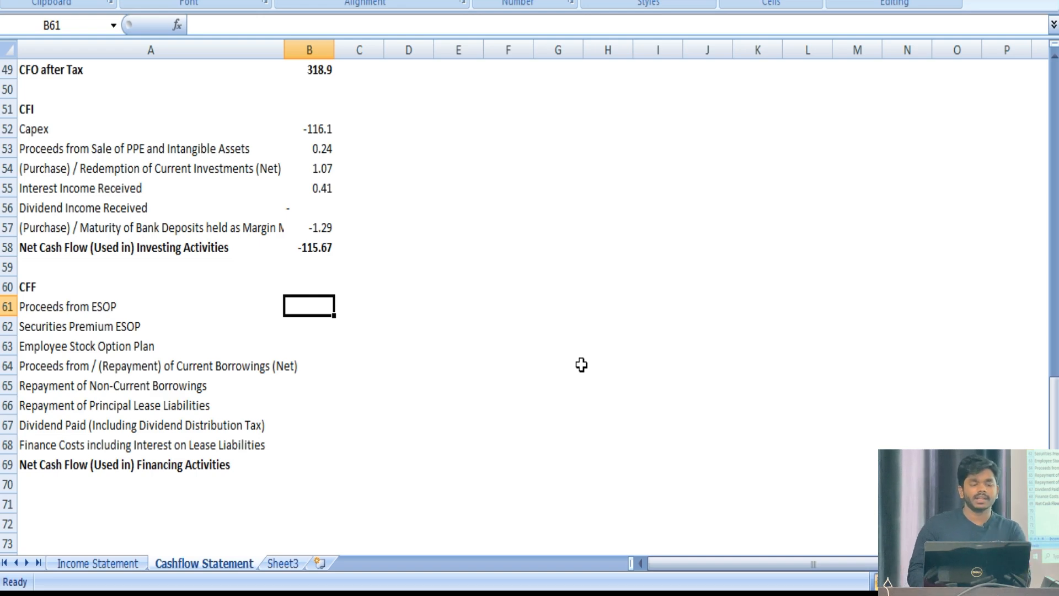
key(alt+Tab)
click(720, 216)
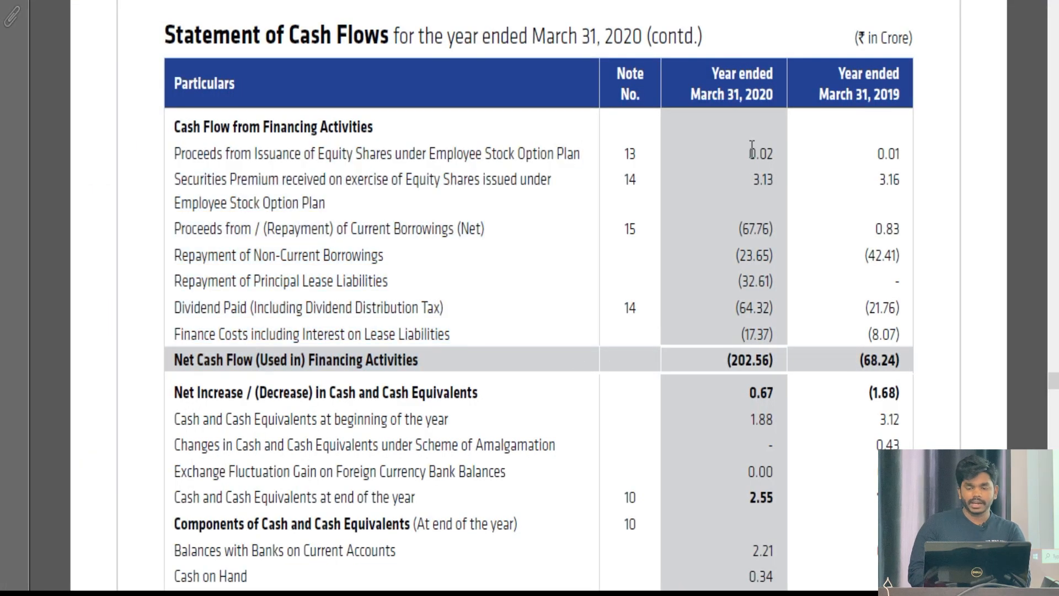
drag(743, 147, 792, 344)
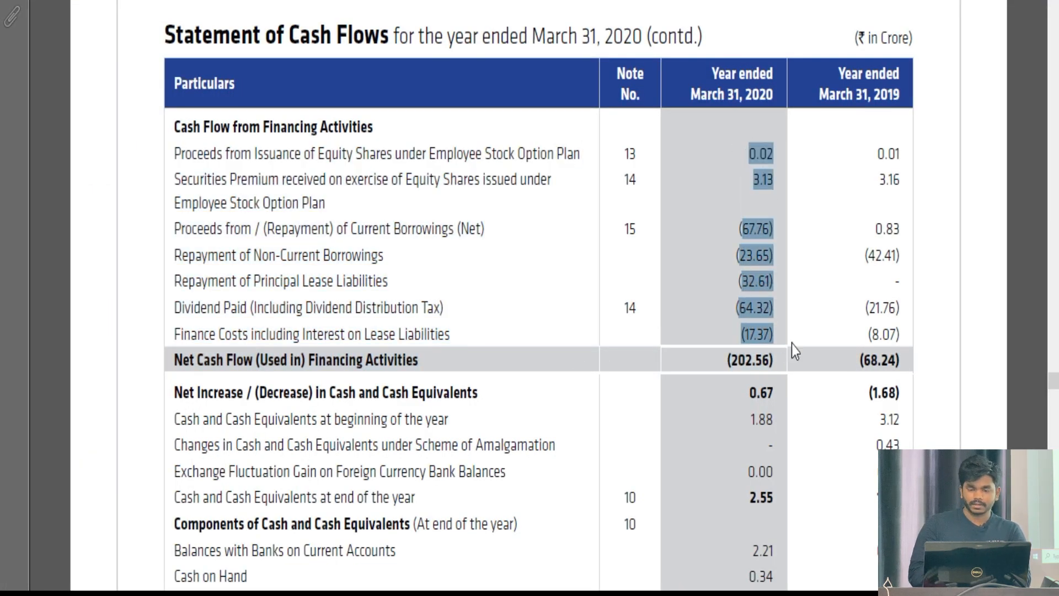
click(792, 344)
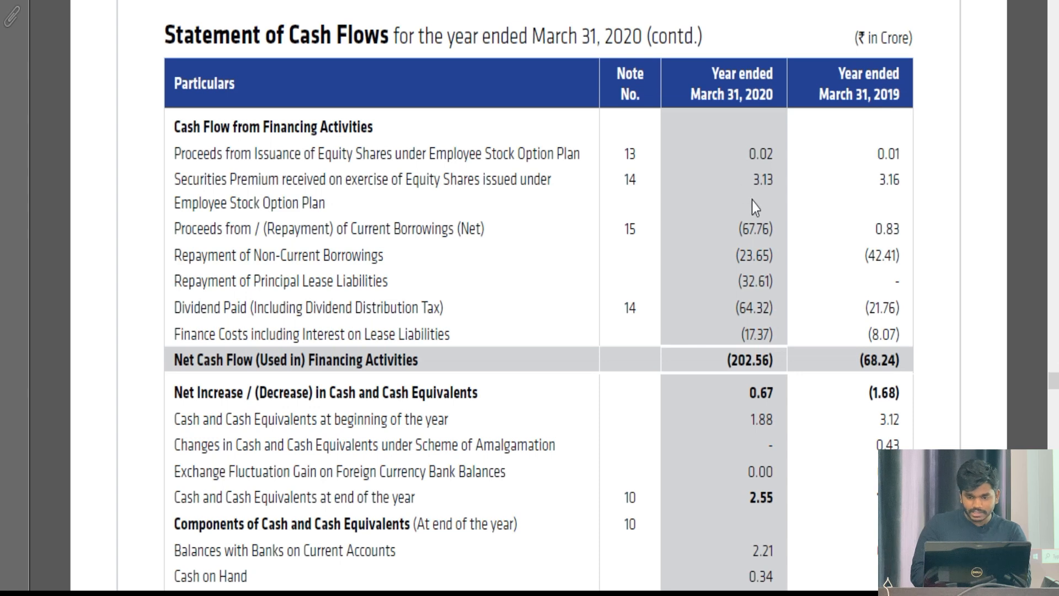
drag(776, 332, 734, 144)
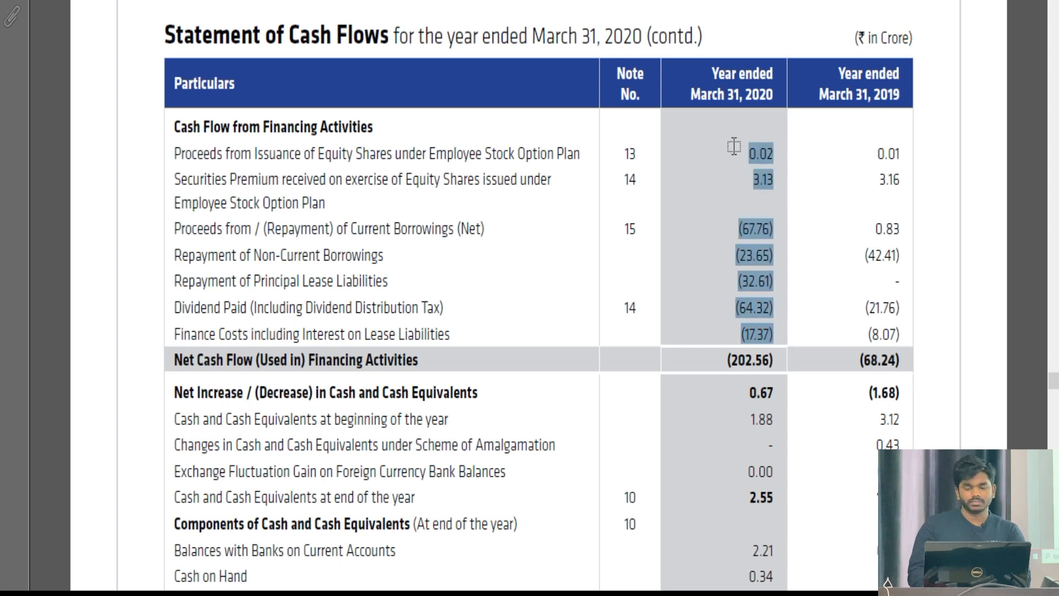
key(ctrl+c)
key(alt+Tab)
key(ctrl+v)
key(Down)
key(Down)
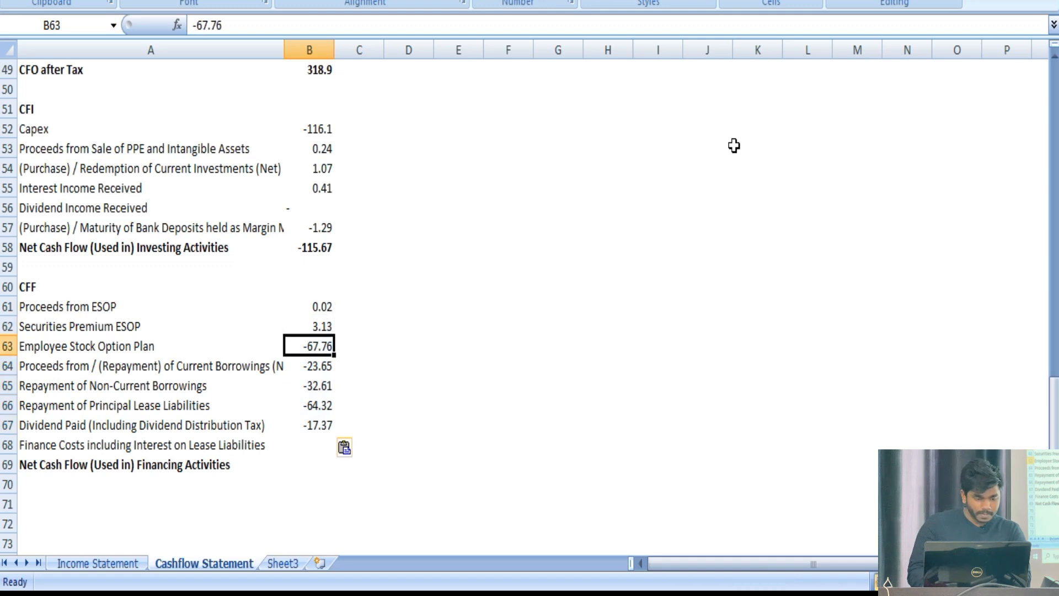
Check the borrowings figure against the report and move the figures in B63:B67 down one row
key(alt+Tab)
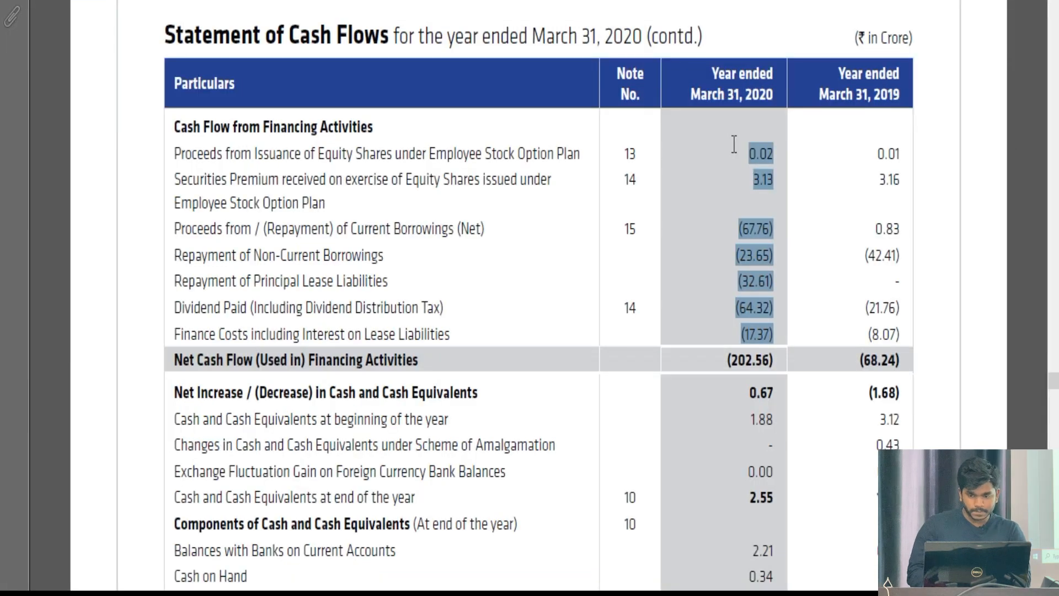
click(750, 228)
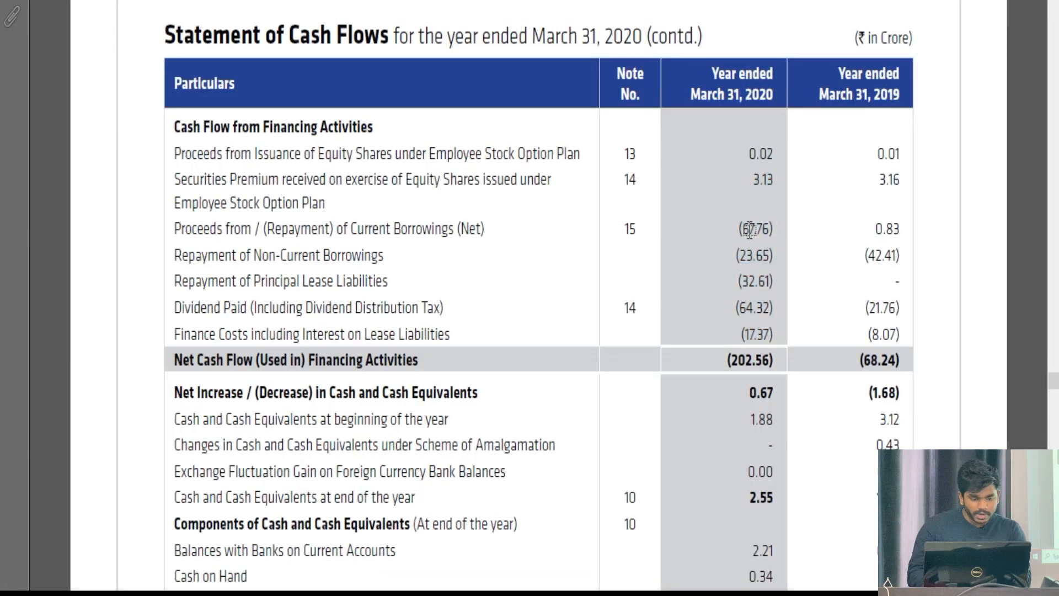
key(alt+Tab)
key(Left)
key(Right)
key(alt+Tab)
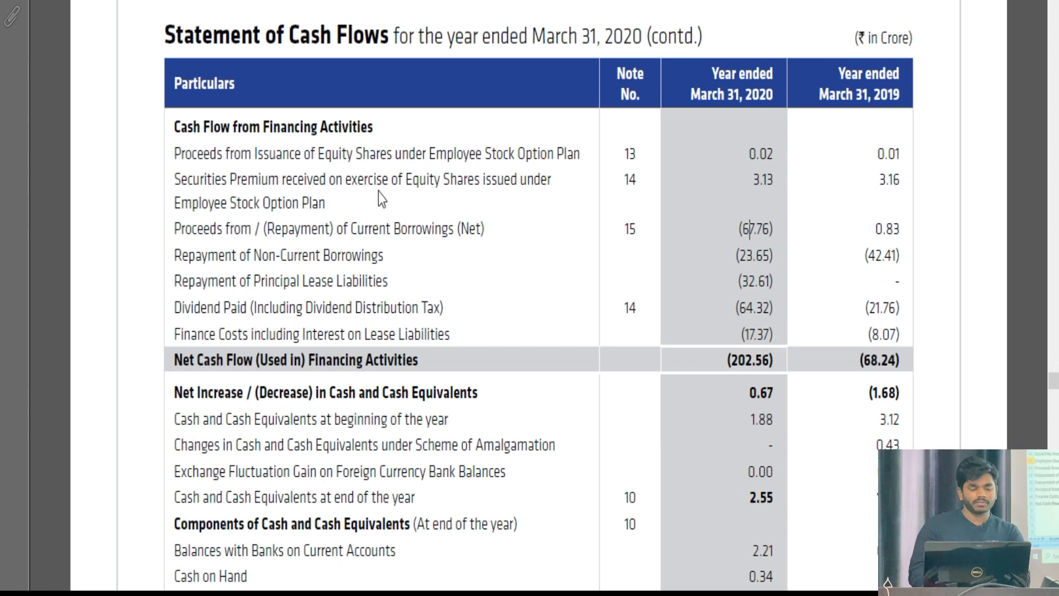
key(alt+Tab)
key(Down)
key(Up)
key(ctrl+shift+Down)
key(ctrl+x)
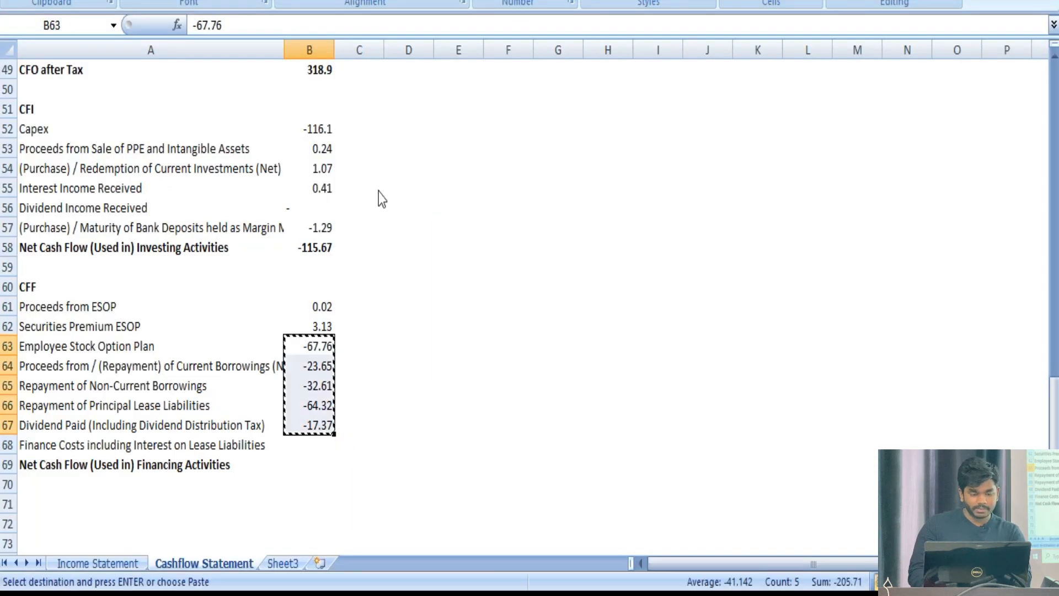
key(Down)
key(ctrl+v)
Delete the leftover "Employee Stock Option Plan" row 63
key(Up)
key(Left)
key(shift+space)
key(ctrl+minus)
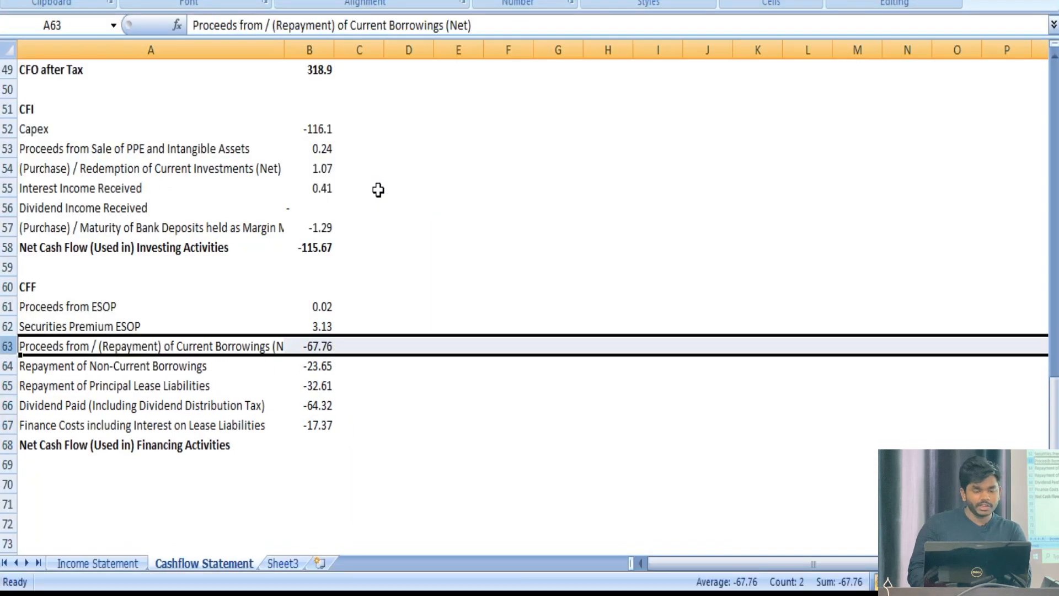
Total the financing items B61:B67 in B68 with SUM
key(Right)
key(Down)
key(Down)
key(Down)
key(Down)
key(Down)
text(=sum)
key(Tab)
key(Up)
key(ctrl+shift+Up)
key(Return)
key(Up)
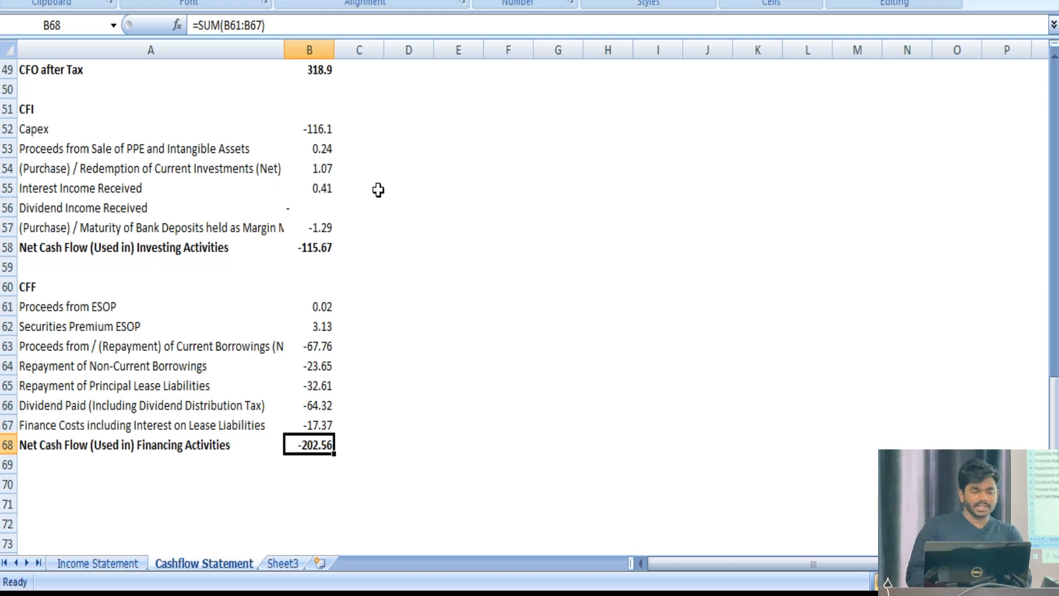
Check the financing total against the report, then select cell A70 in the cash flow sheet
key(alt+Tab)
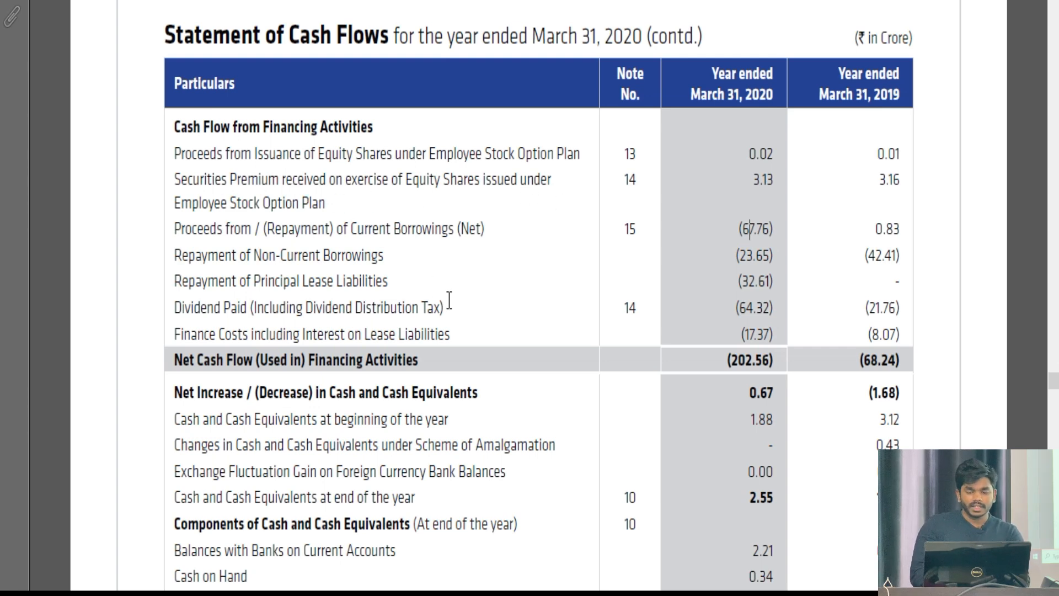
key(alt+Tab)
key(Left)
key(Down)
key(Down)
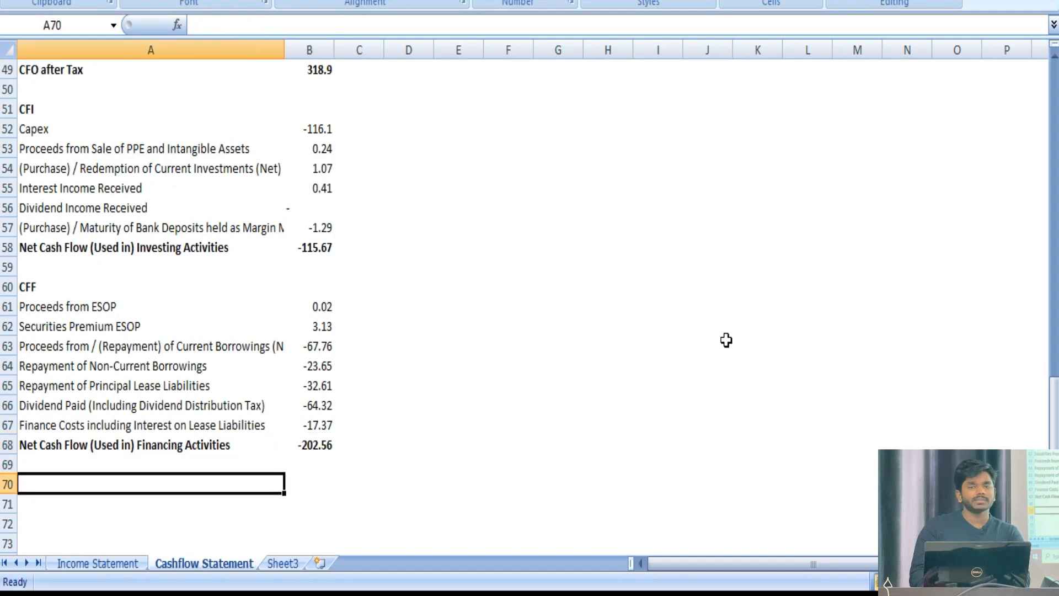
click(726, 340)
text(C)
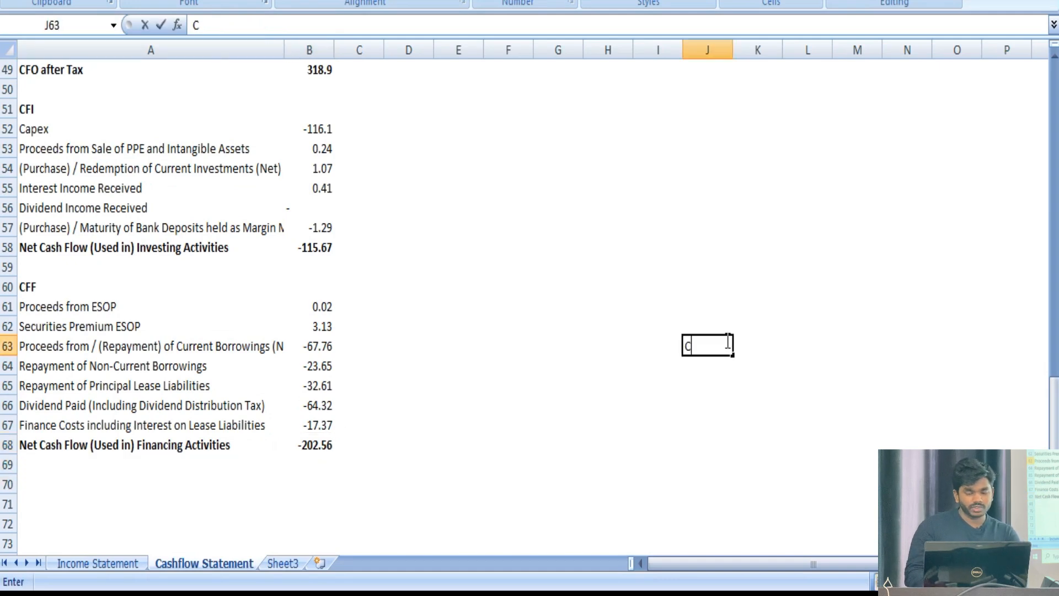
key(Escape)
key(Left)
key(Down)
key(Down)
key(Down)
key(Down)
key(Down)
key(Down)
key(Down)
key(Home)
Enter the label "Cashflow Generated" in A70 and make it bold
text(Cashfl)
text(ow )
text(Gw)
key(BackSpace)
text(enerat)
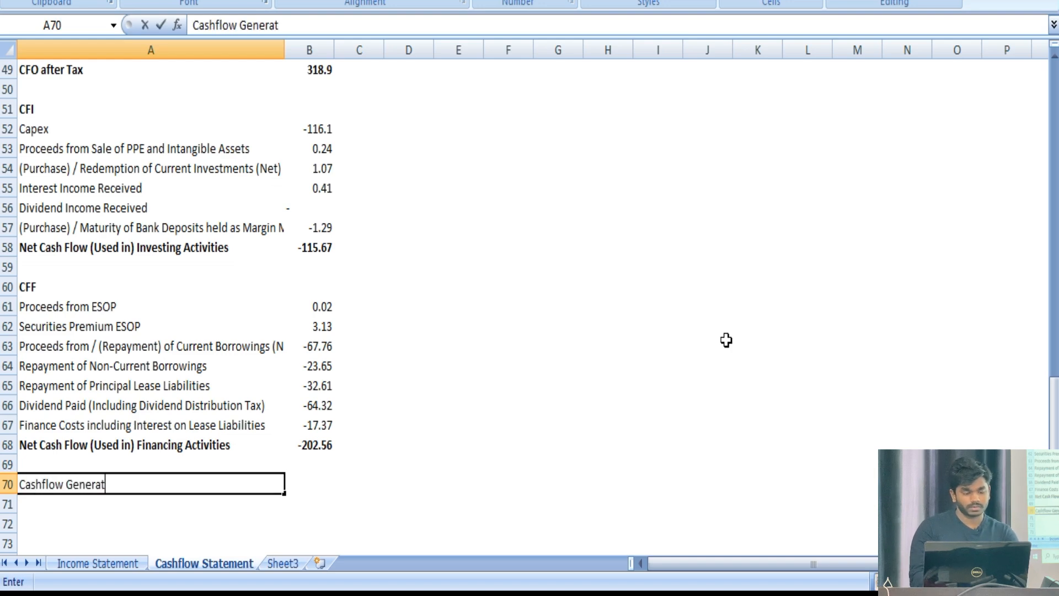
text(ed)
key(Return)
key(Up)
key(ctrl+b)
Calculate the cash flow generated in B70 by adding the operating, investing and financing totals with =B49+B58+B68
key(Right)
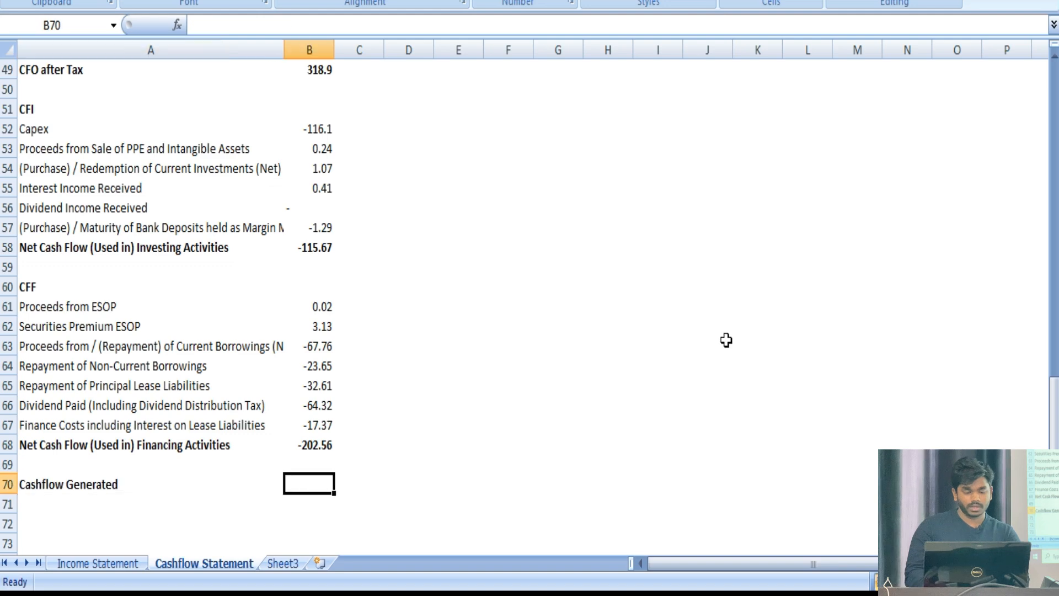
text(=)
key(ctrl+Up)
key(ctrl+Up)
key(ctrl+Up)
key(ctrl+Up)
key(ctrl+Up)
text(+)
key(ctrl+Up)
key(ctrl+Up)
key(ctrl+Up)
text(+)
key(ctrl+Up)
key(Return)
key(Up)
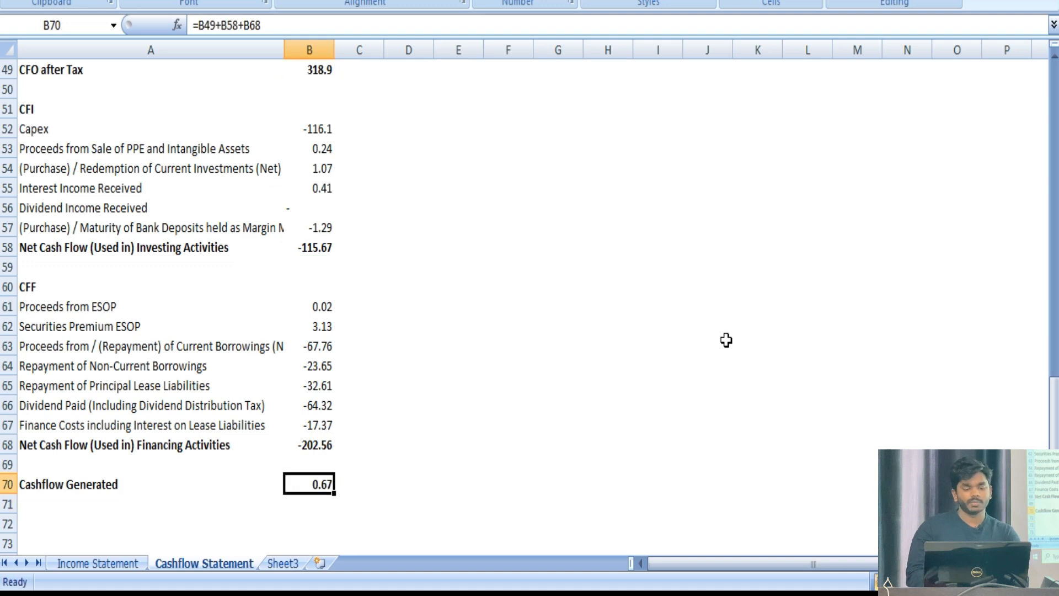
Compare the cash flow generated with the net increase in cash and cash equivalents in the annual report
key(alt+Tab)
scroll(728, 347, down, 2)
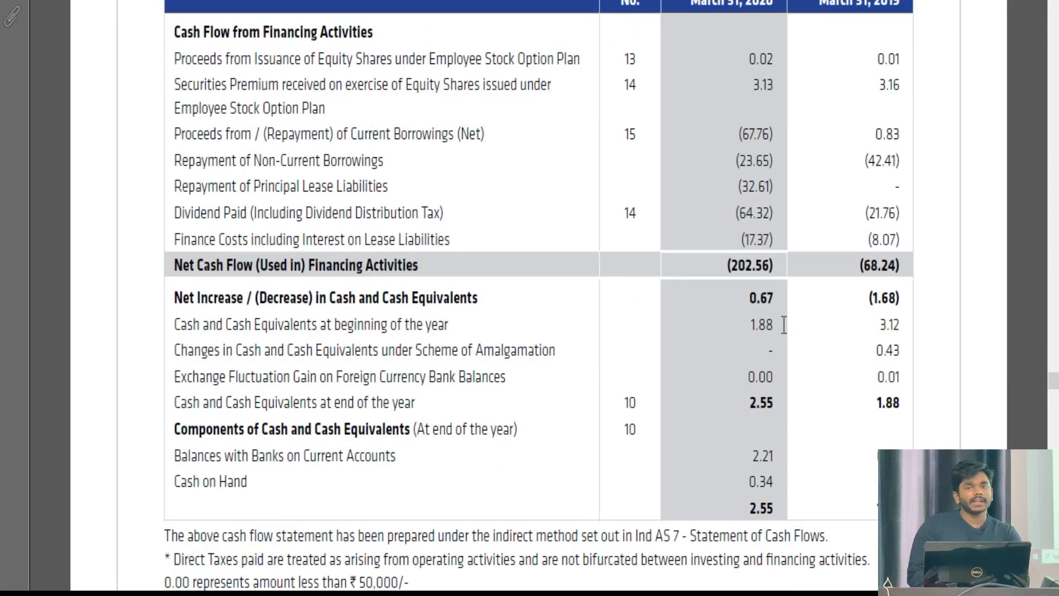
key(alt+Tab)
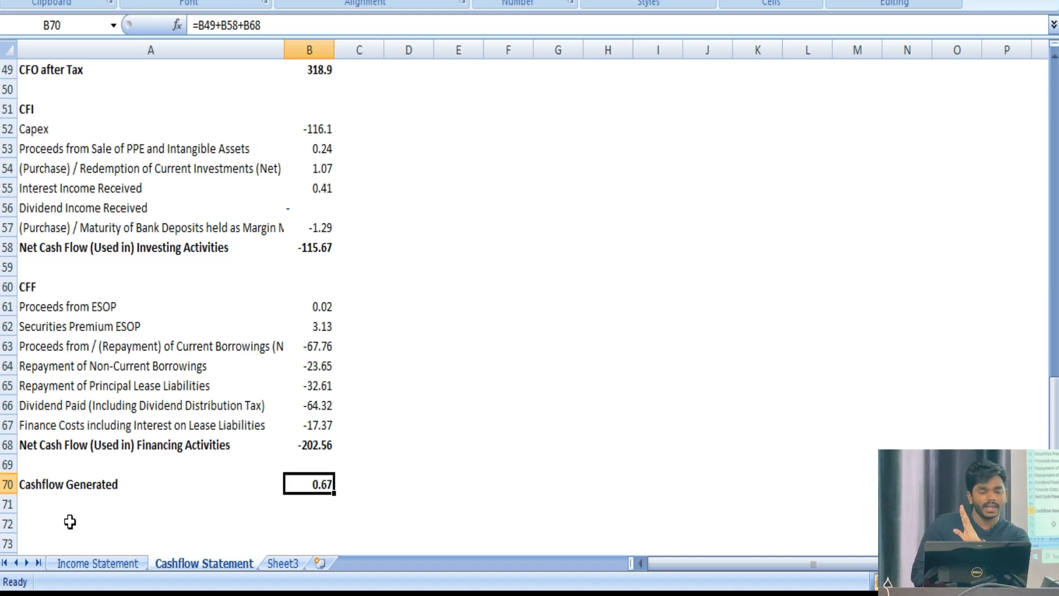
Change the year header in B4 to 2020 and clear the year header in C4
scroll(326, 398, up, 16)
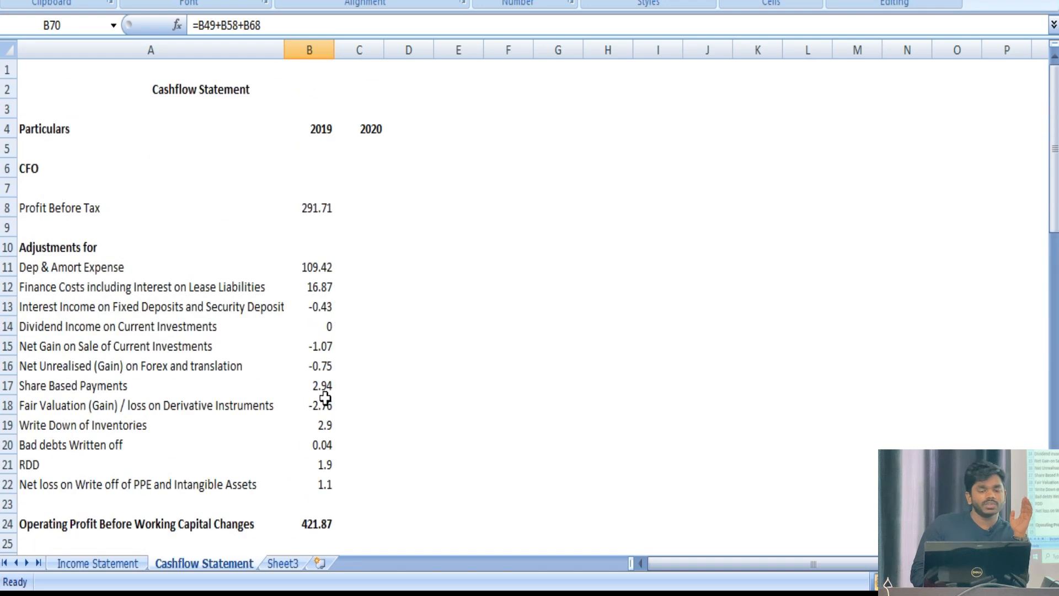
scroll(325, 398, down, 1)
scroll(331, 386, up, 1)
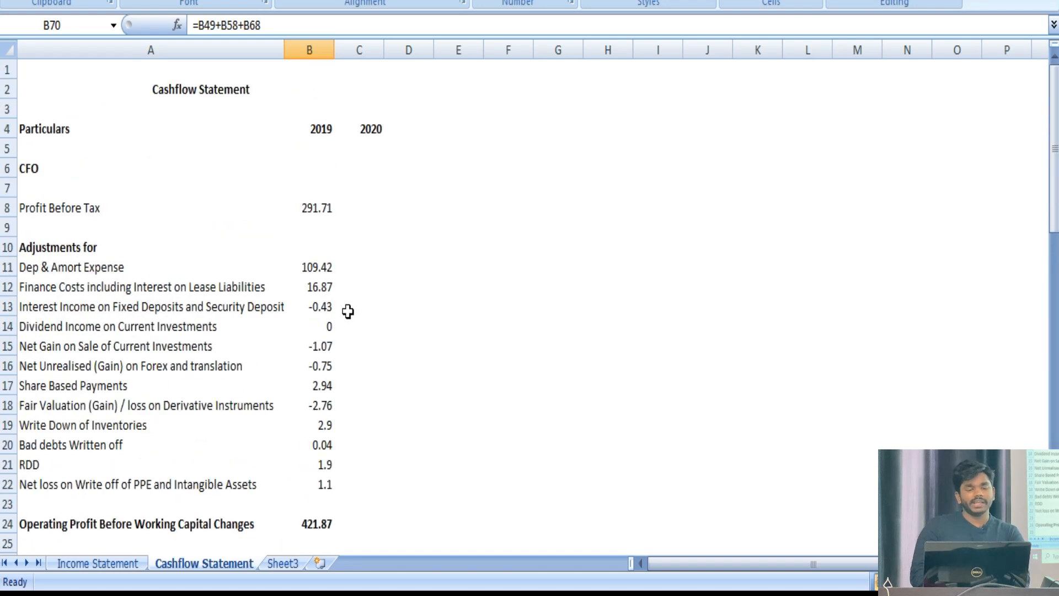
click(330, 133)
text(2020)
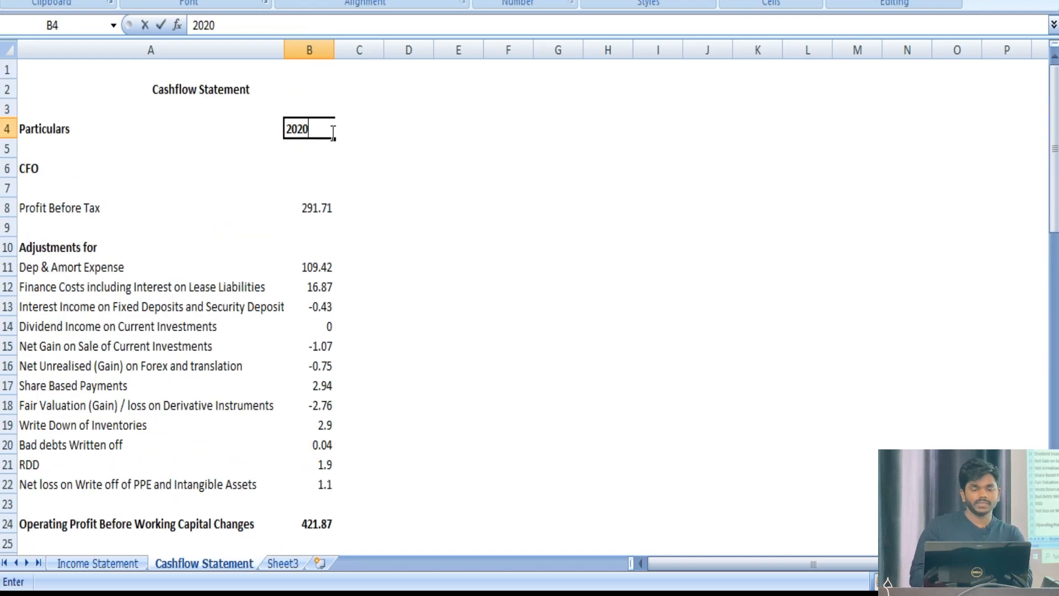
key(Tab)
key(Left)
key(Left)
key(Right)
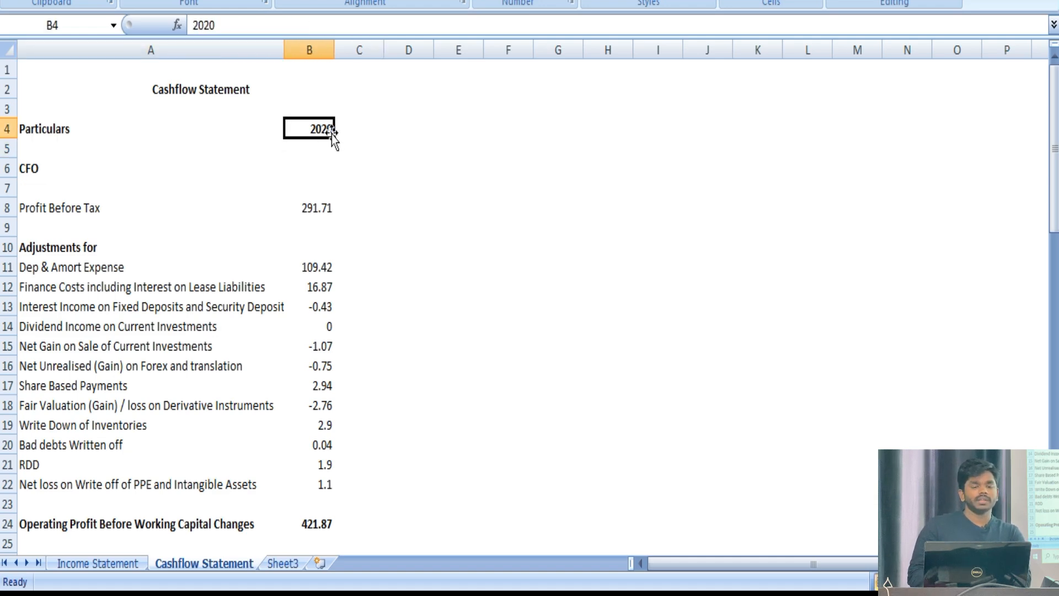
Insert a new column before the 2020 figures and enter 2019 as its header in B4
click(307, 49)
key(ctrl+shift+plus)
key(Down)
key(Down)
key(Down)
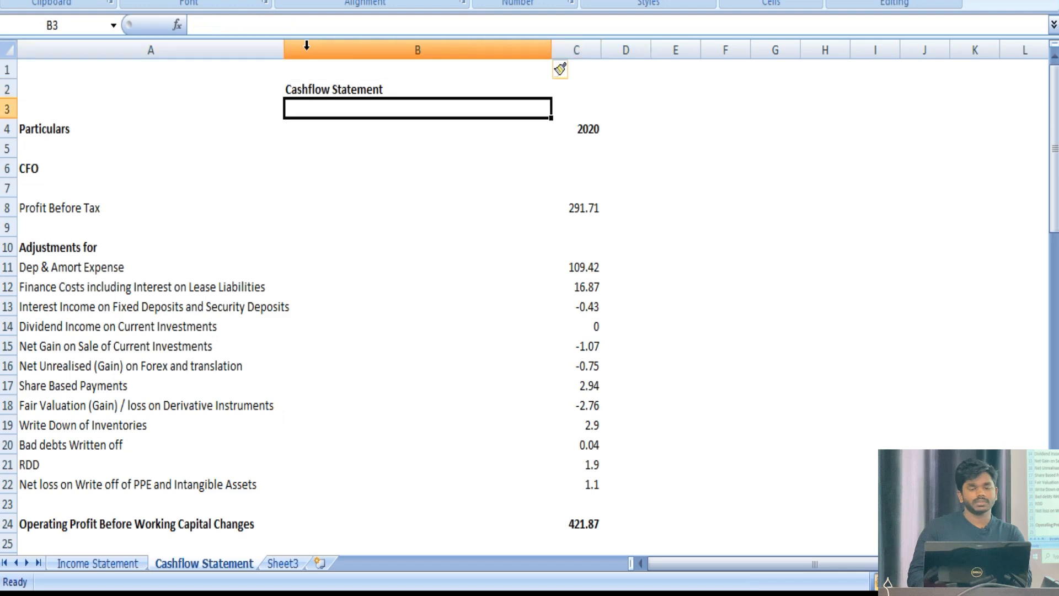
text(2019)
key(Return)
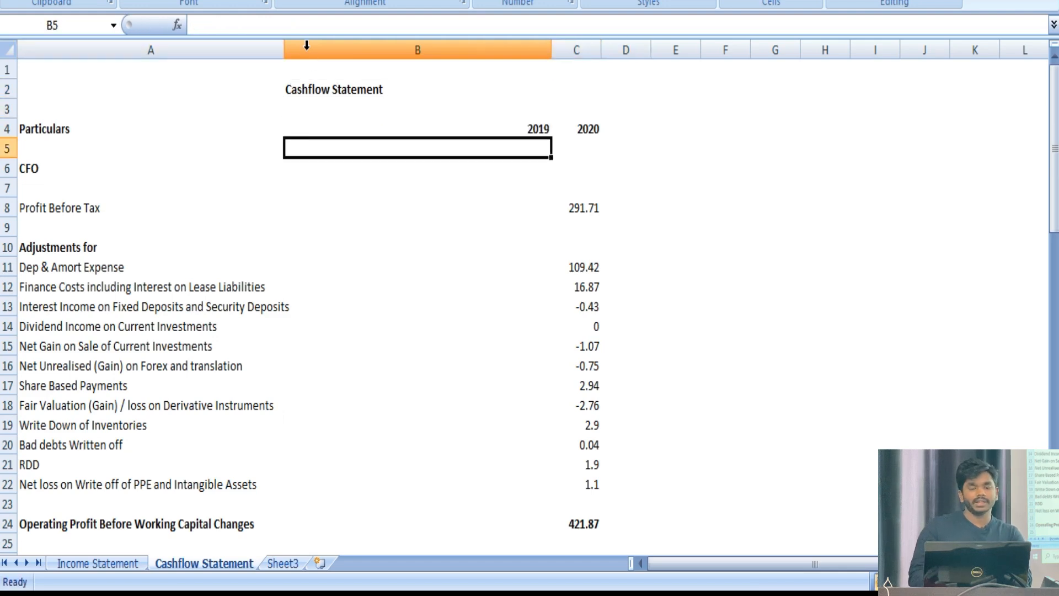
key(Up)
key(Right)
key(Left)
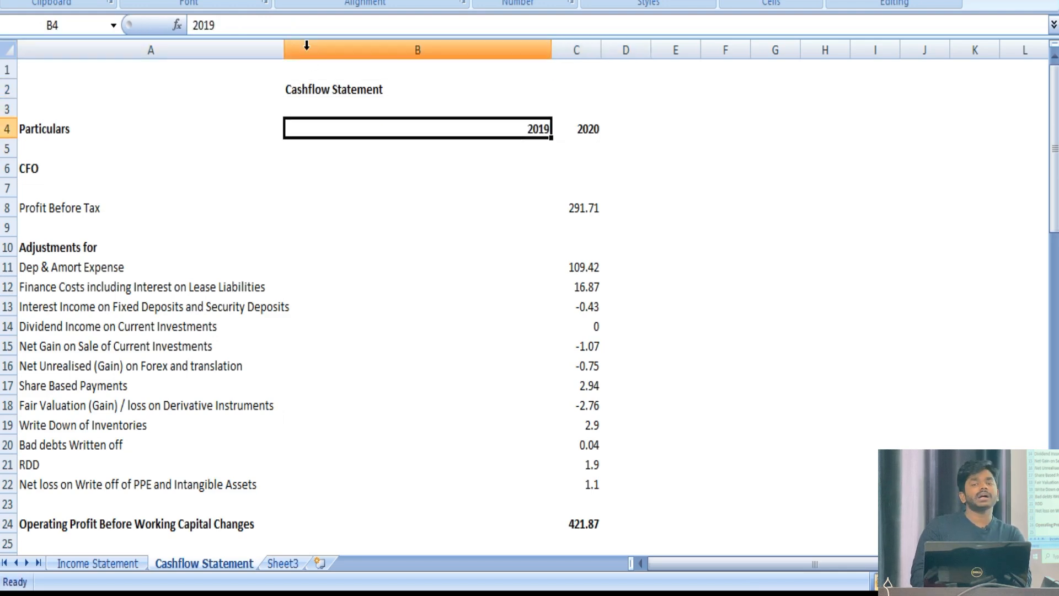
key(Right)
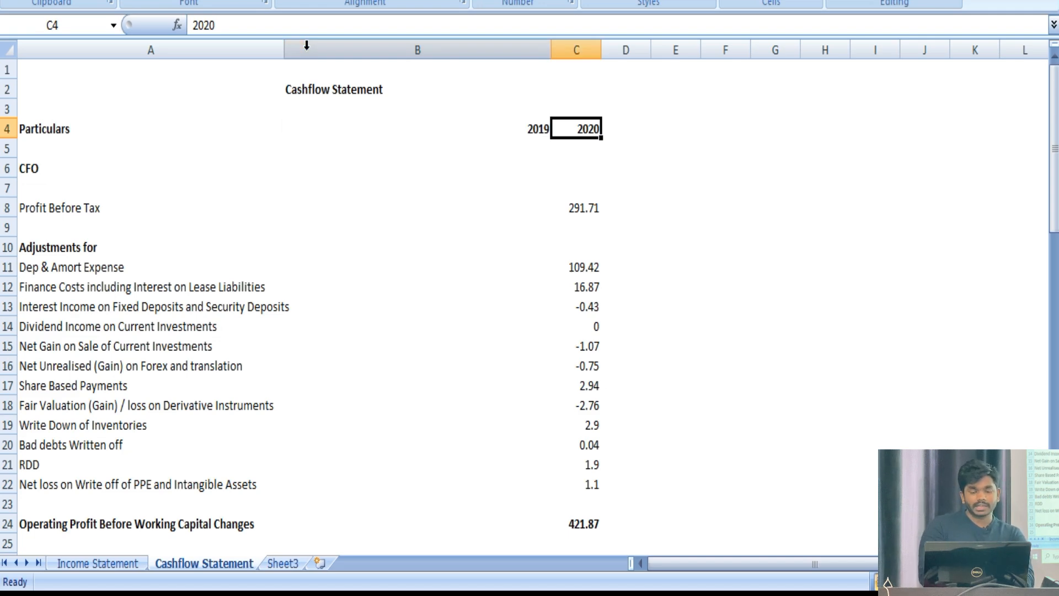
key(alt+h)
key(o)
key(Escape)
text(how)
key(Escape)
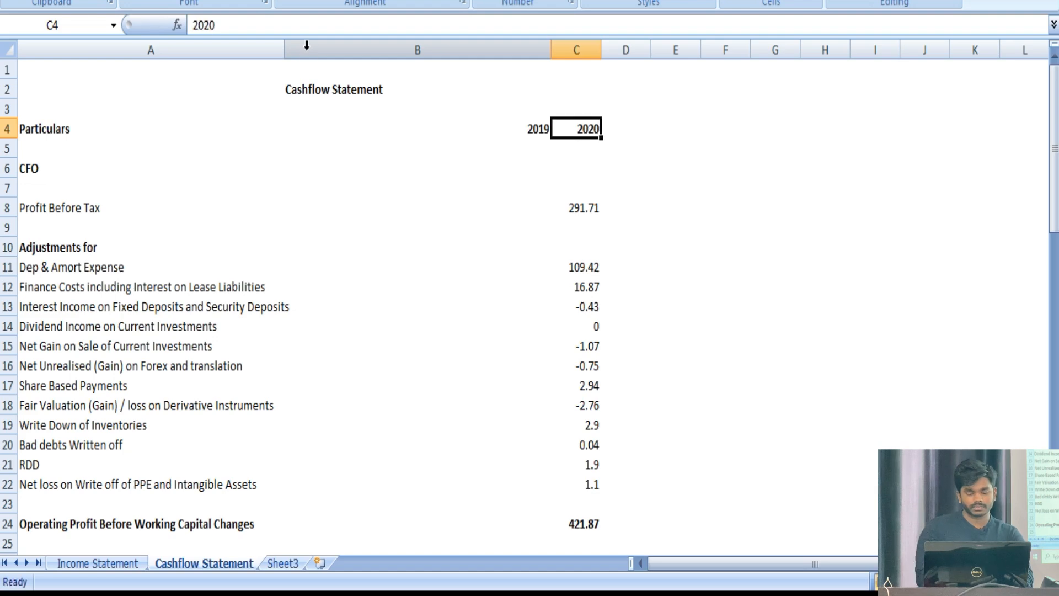
double_click(293, 21)
text(ho)
key(Escape)
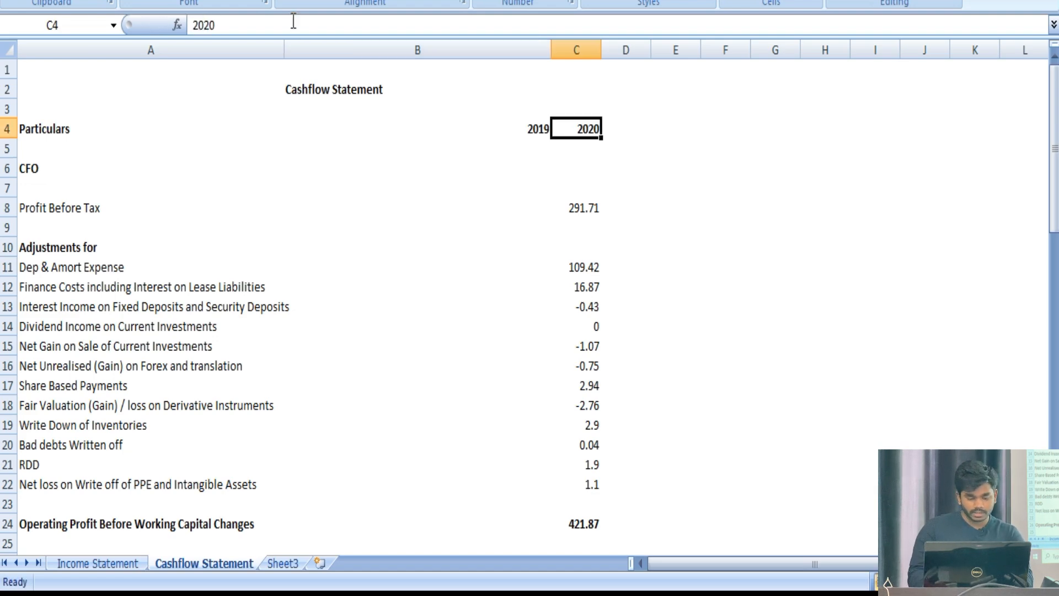
Check the column width of the 2020 column, leaving it as it is
key(alt+h)
key(o)
key(w)
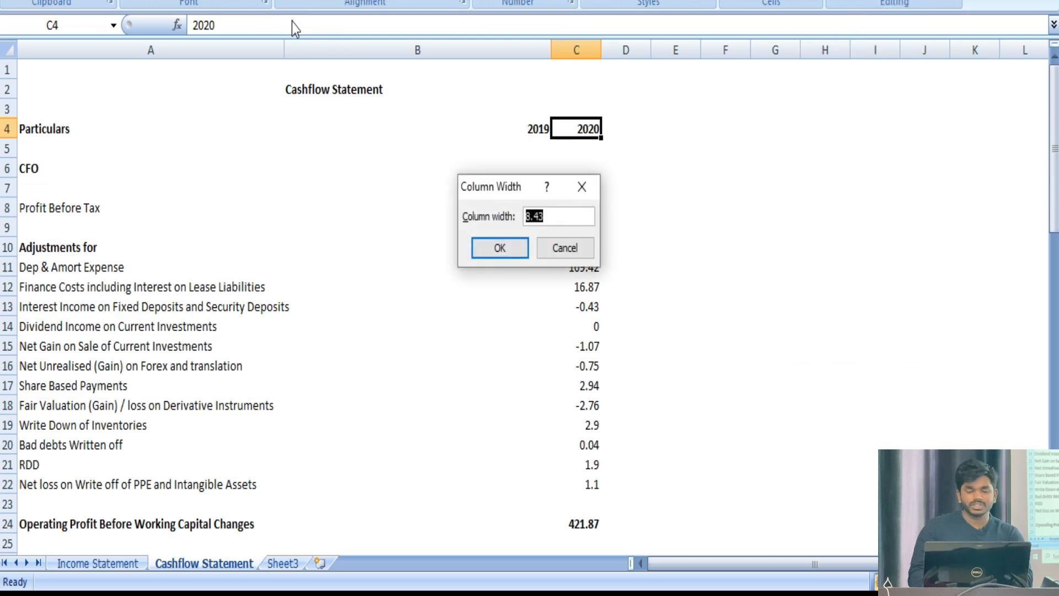
key(Escape)
Set the width of the 2019 column B to 8.43
key(Left)
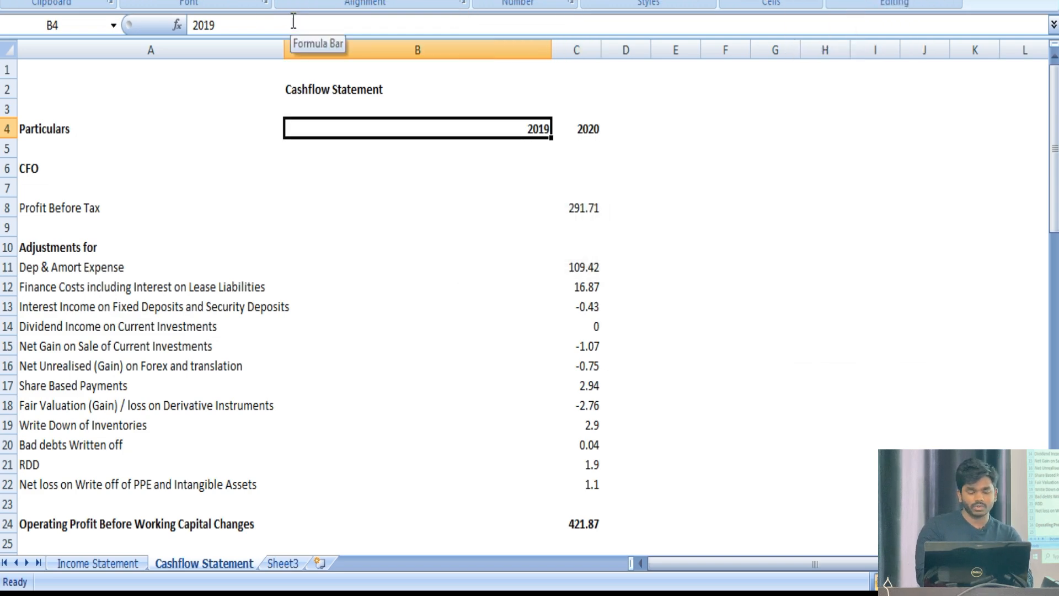
key(alt+h)
key(o)
key(w)
key(Right)
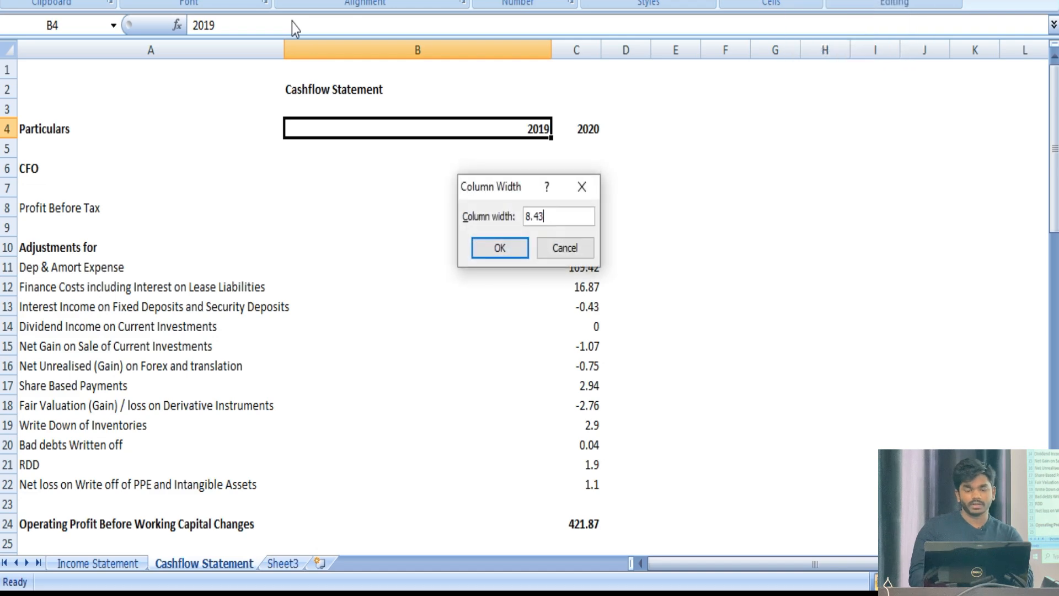
key(Return)
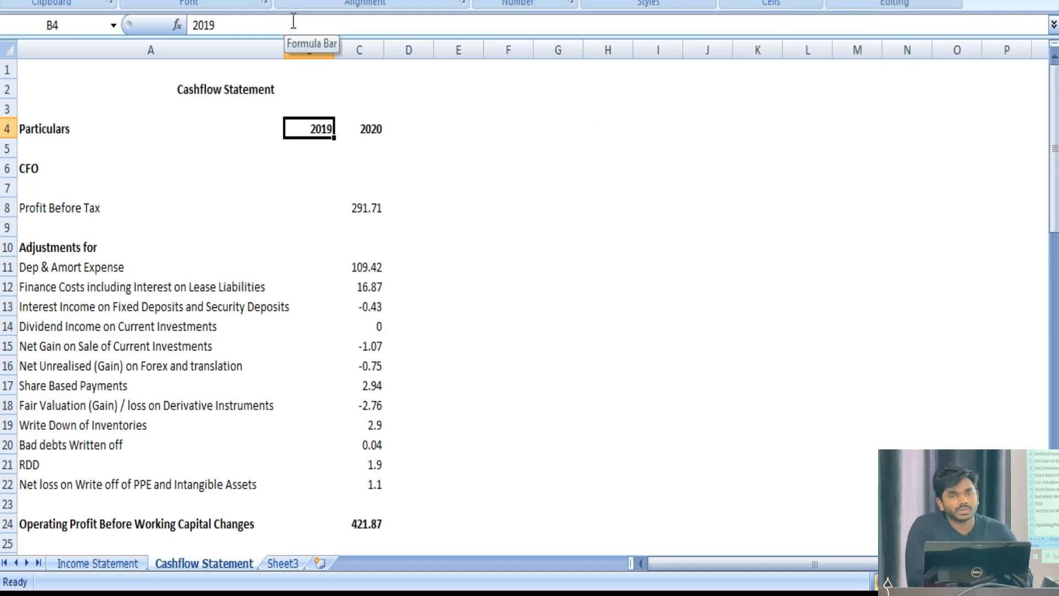